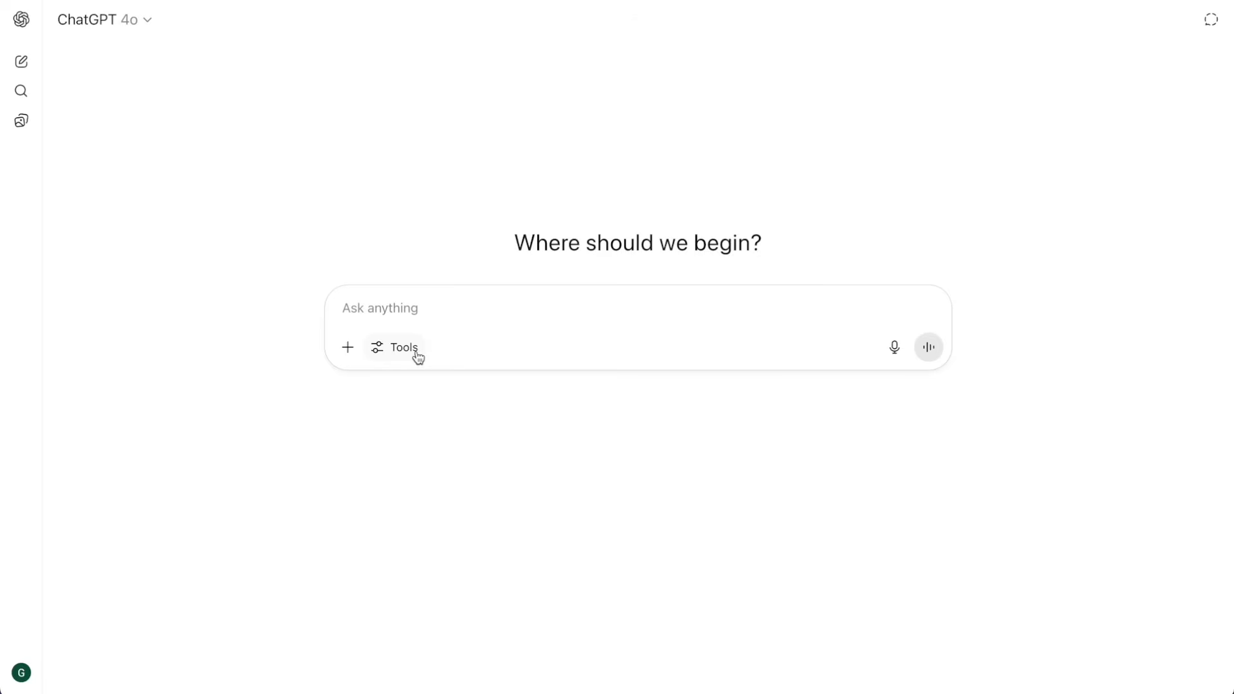
- Switch the chat into Agent mode from the Tools list for the newsletter comparison task
{"action": "left_click", "coordinate": [405, 347]}
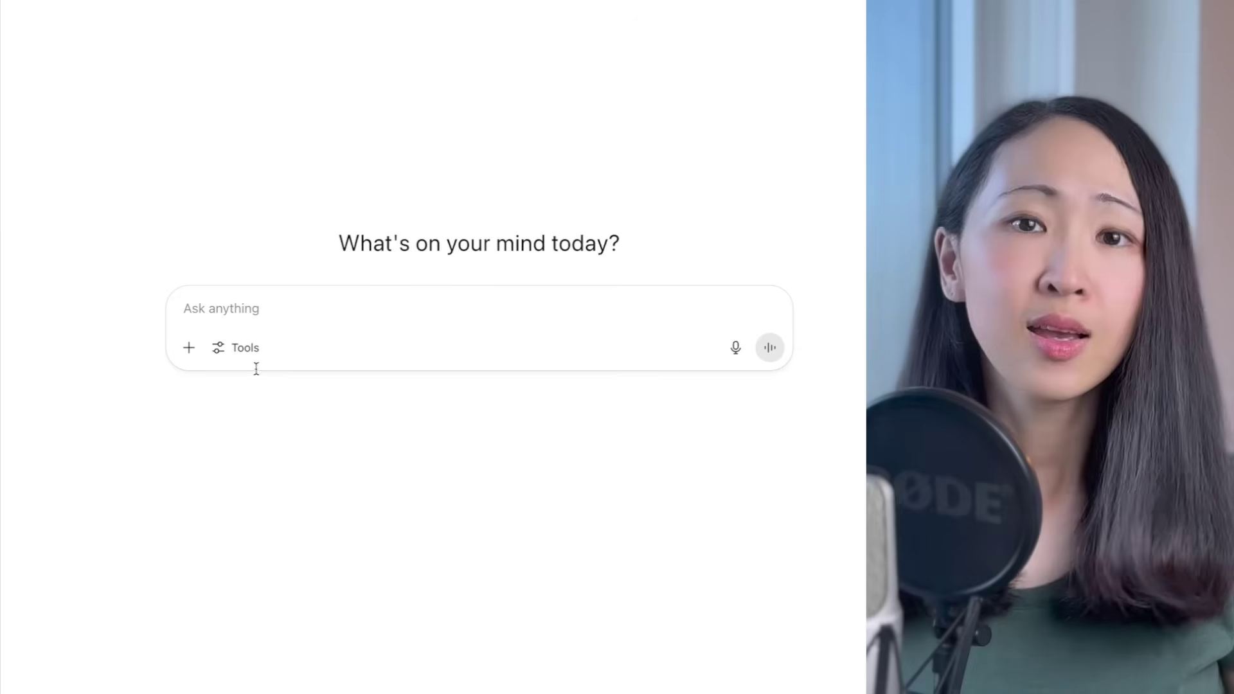
{"action": "left_click", "coordinate": [241, 350]}
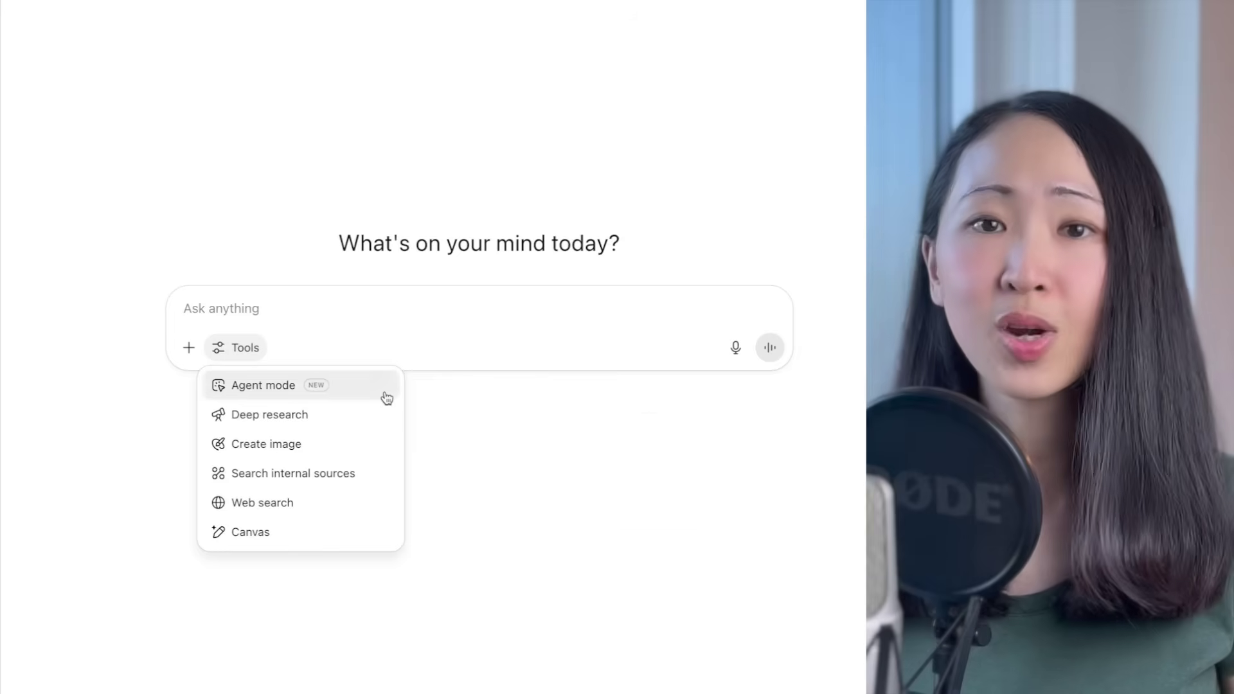
{"action": "left_click", "coordinate": [386, 397]}
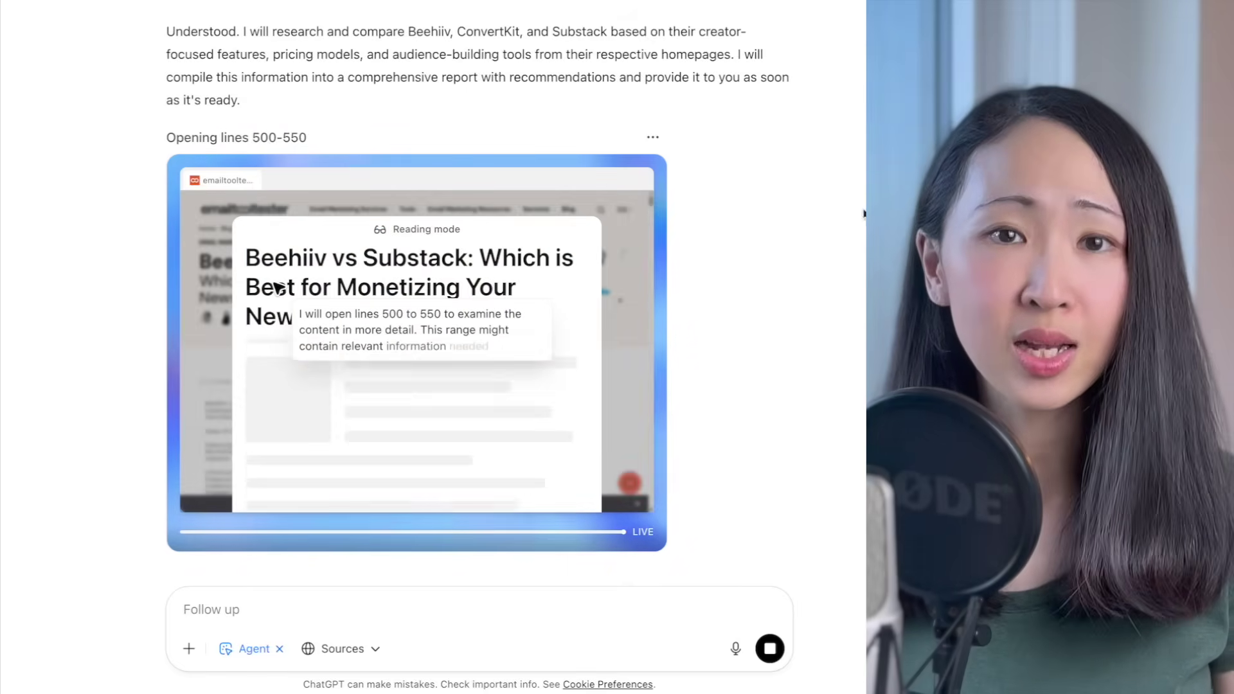
- Check the running agent's Activity log and take over its browser from the options menu
{"action": "left_click", "coordinate": [698, 166]}
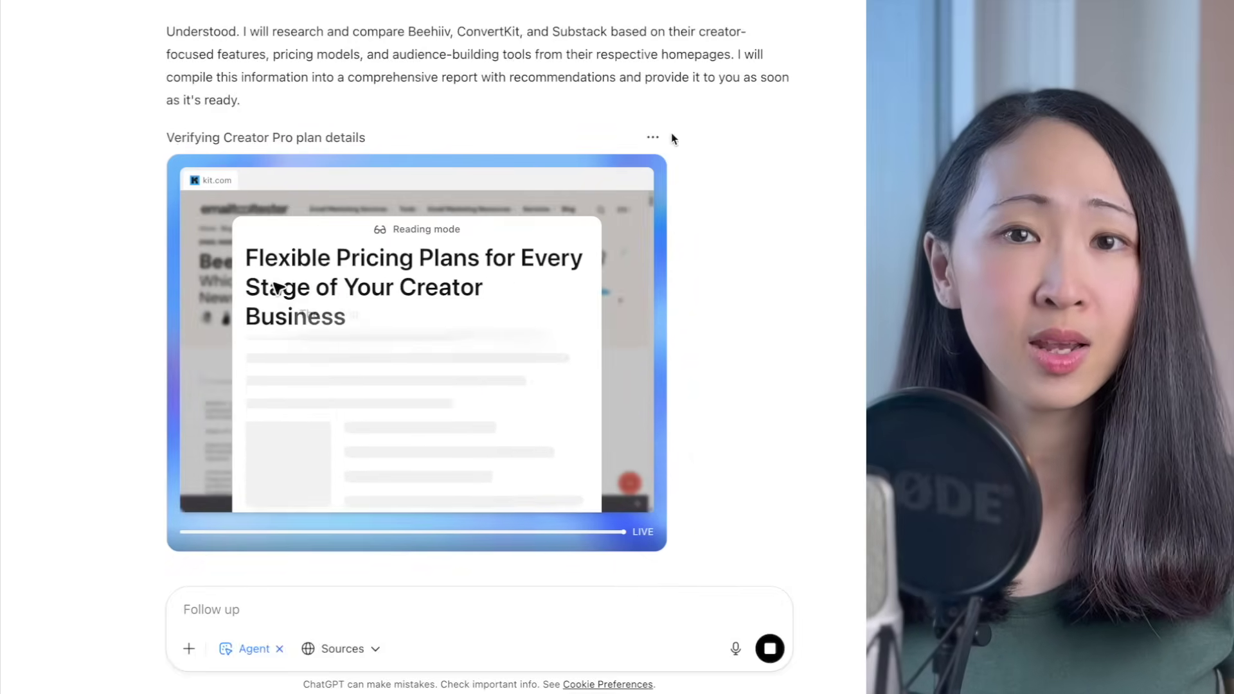
{"action": "left_click", "coordinate": [653, 137]}
{"action": "left_click", "coordinate": [727, 195]}
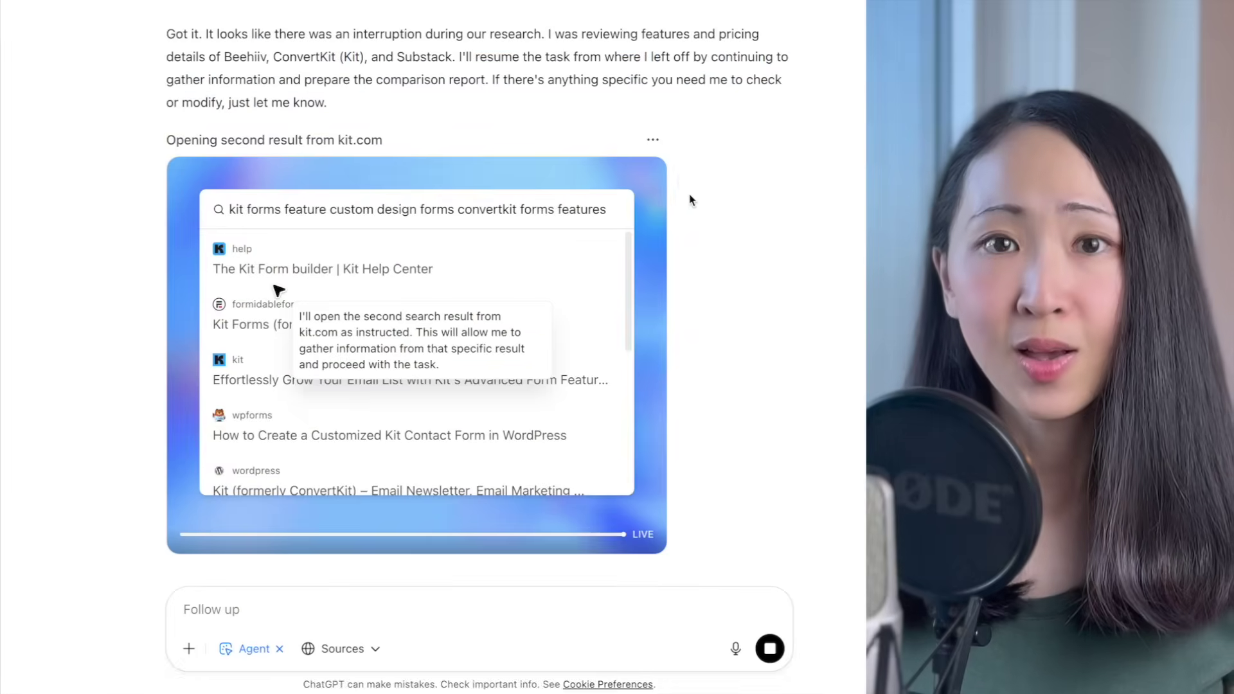
{"action": "left_click", "coordinate": [653, 140]}
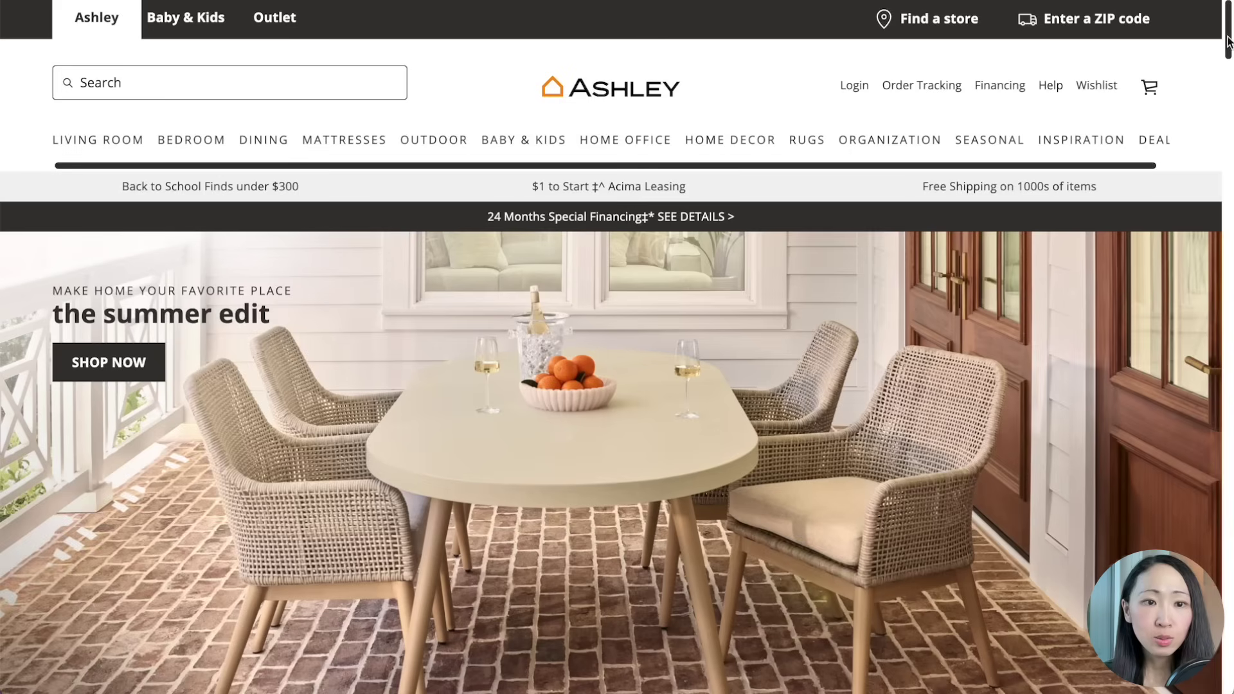
{"action": "left_click_drag", "start_coordinate": [1228, 29], "coordinate": [1171, 467]}
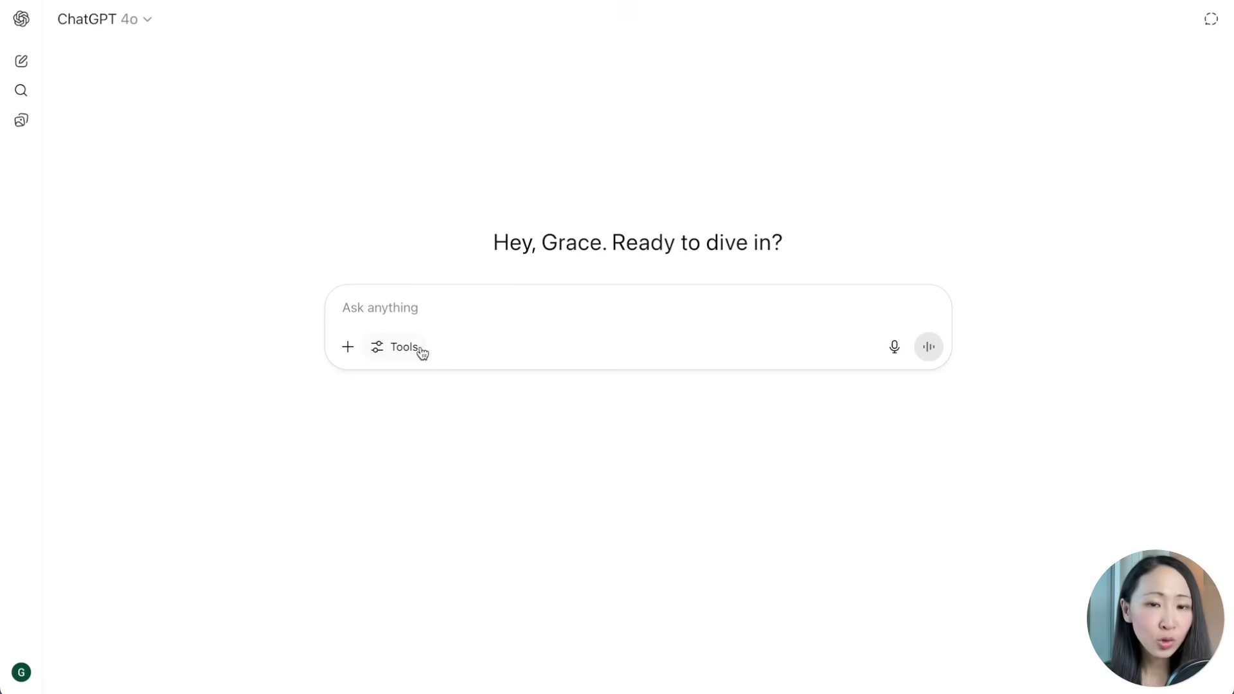
- Enable Agent mode and paste the Ashley Furniture SEO presentation prompt into the composer
{"action": "left_click", "coordinate": [405, 347]}
{"action": "left_click", "coordinate": [425, 385]}
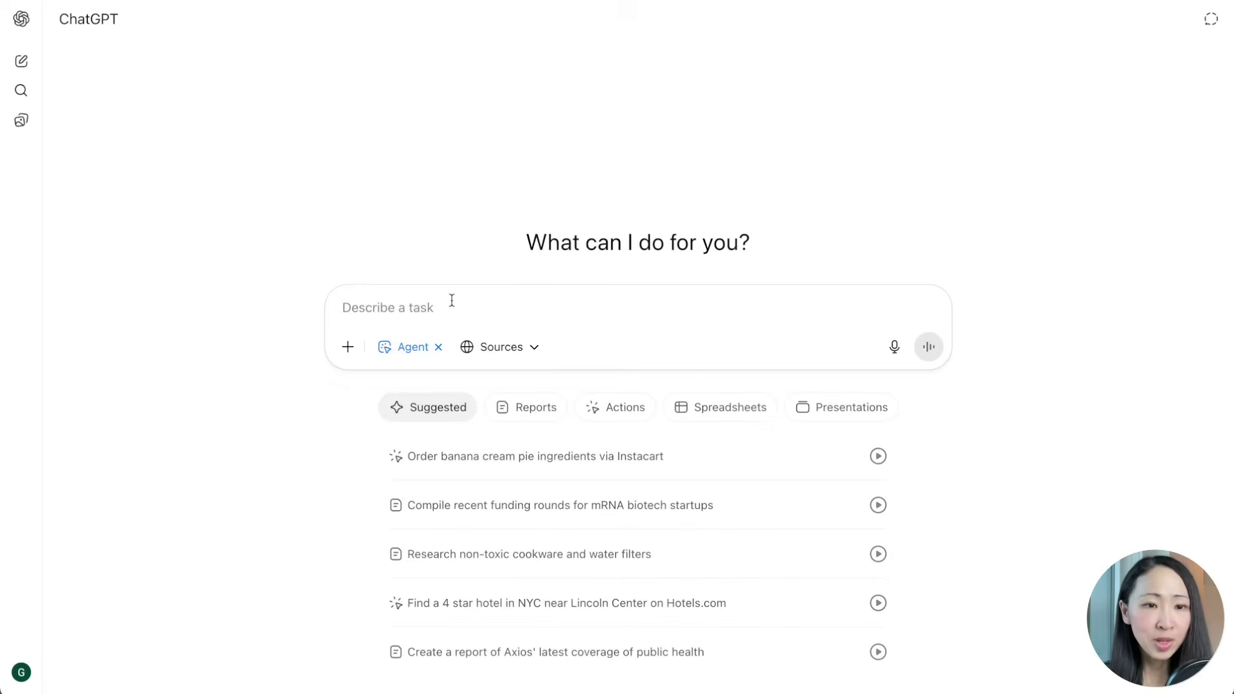
{"action": "key", "text": "ctrl+v"}
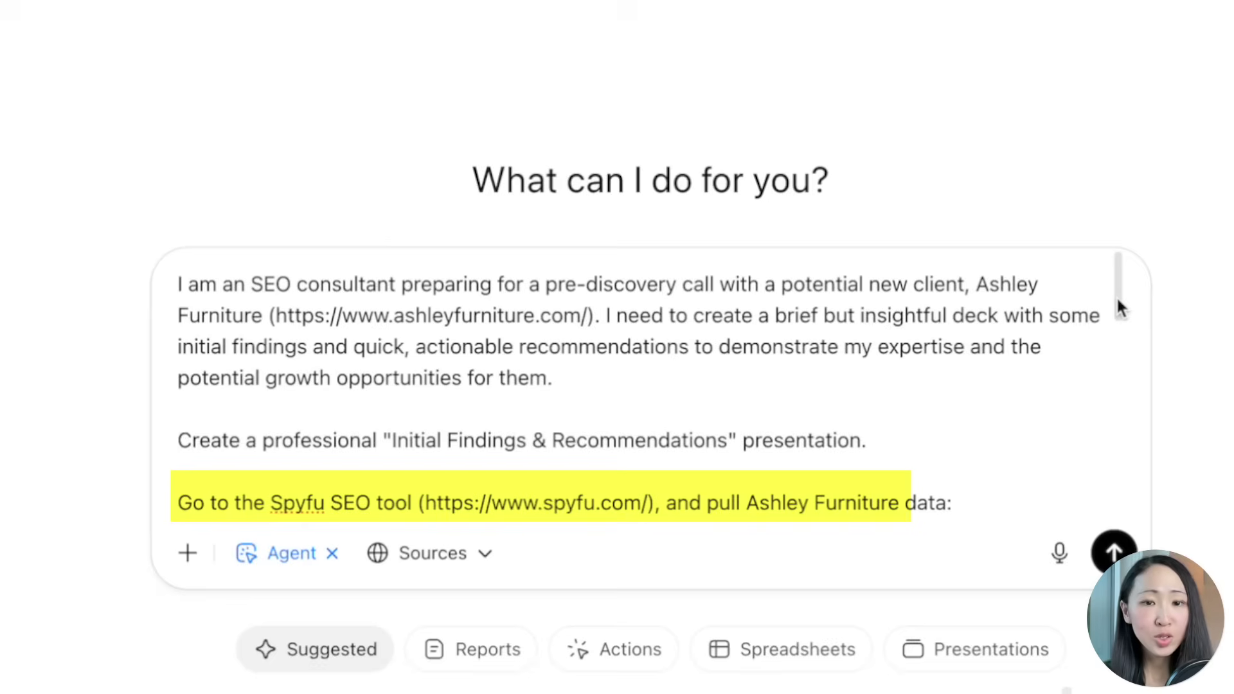
{"action": "left_click_drag", "start_coordinate": [1116, 296], "coordinate": [1129, 332]}
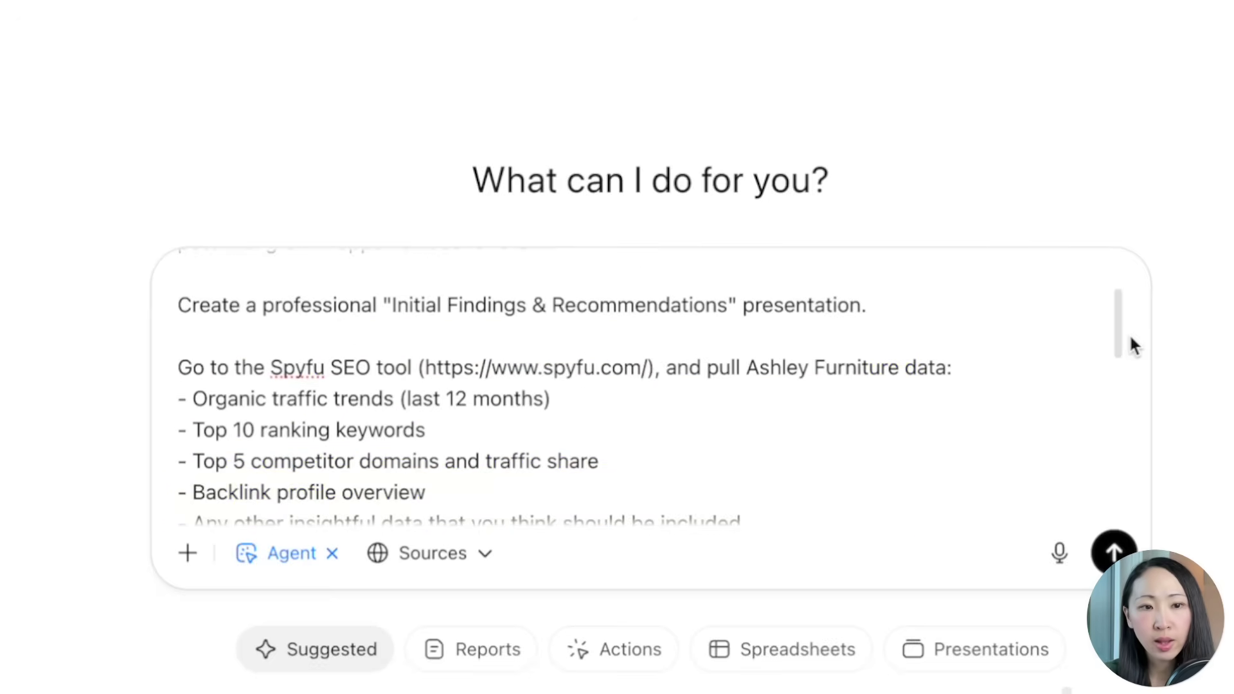
{"action": "left_click_drag", "start_coordinate": [1129, 332], "coordinate": [1135, 414]}
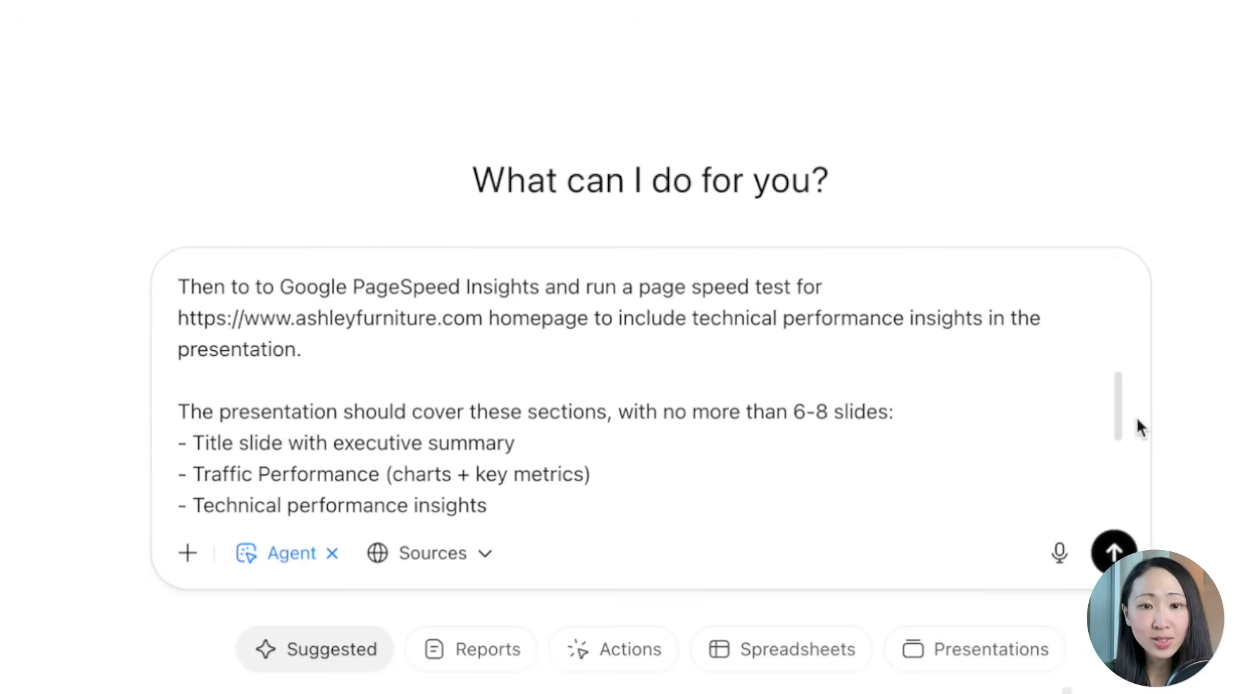
{"action": "left_click_drag", "start_coordinate": [1135, 414], "coordinate": [1138, 429]}
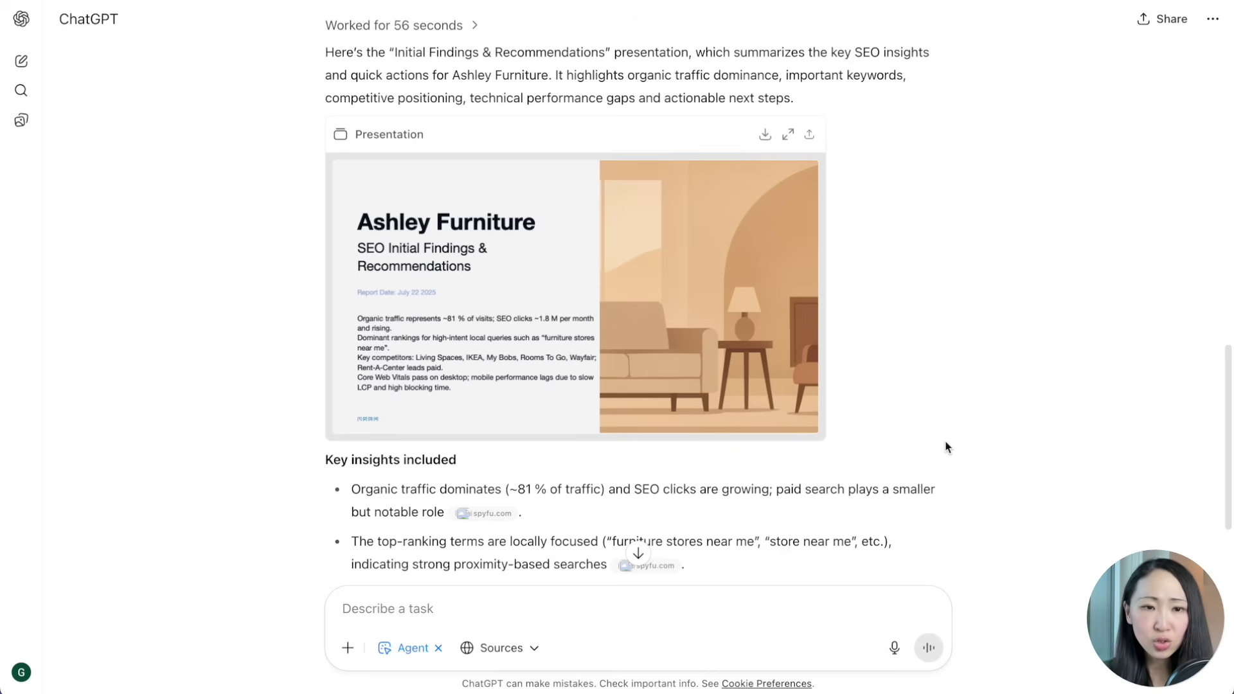
{"action": "left_click", "coordinate": [496, 291]}
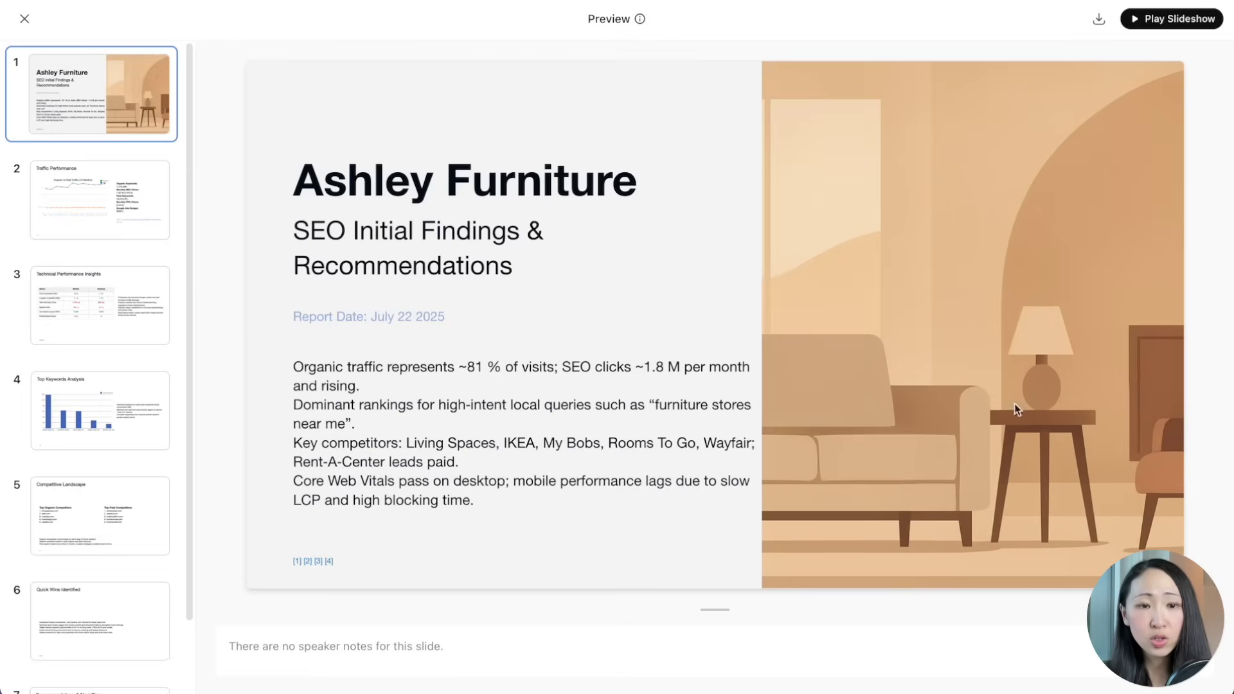
{"action": "left_click", "coordinate": [139, 187]}
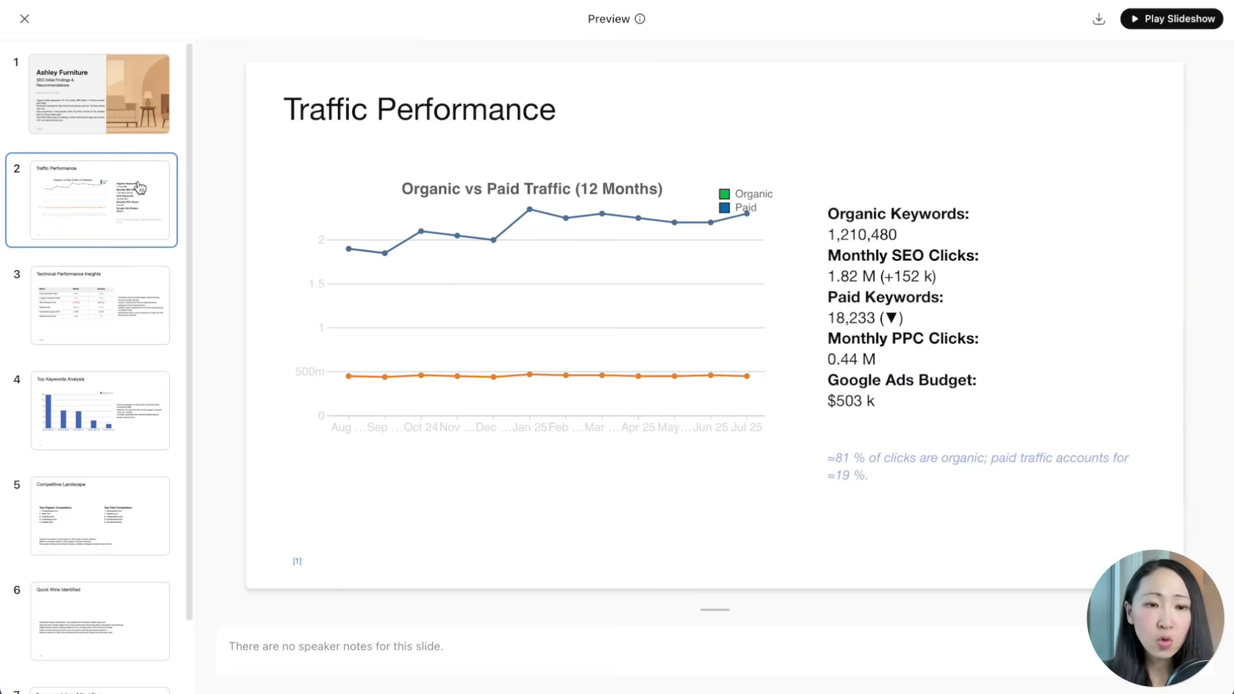
{"action": "left_click", "coordinate": [154, 290]}
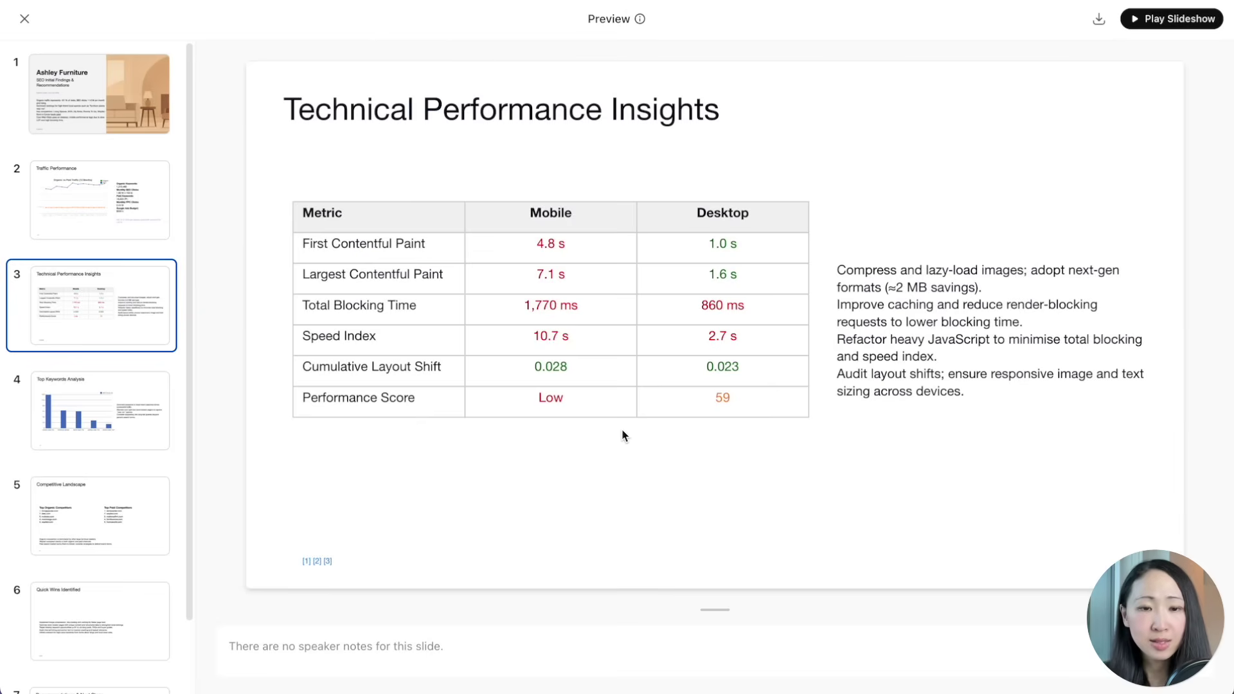
{"action": "key", "text": "Down"}
{"action": "key", "text": "Down"}
{"action": "key", "text": "Down"}
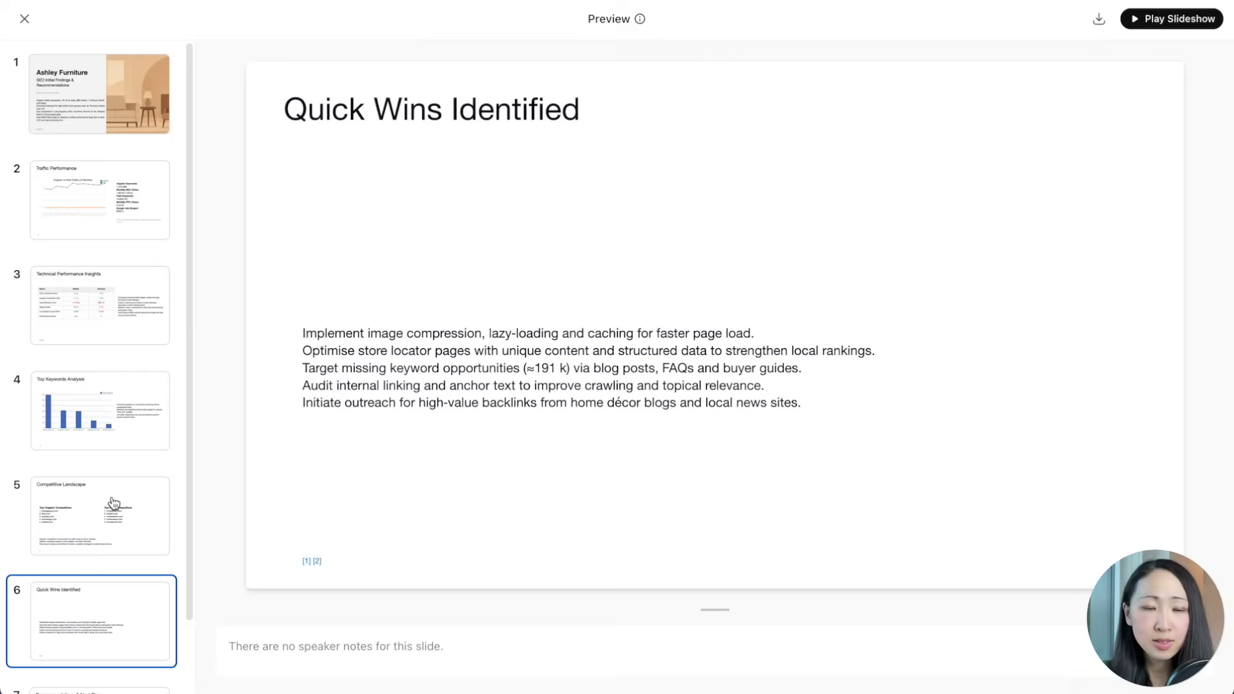
{"action": "key", "text": "Down"}
{"action": "key", "text": "Down"}
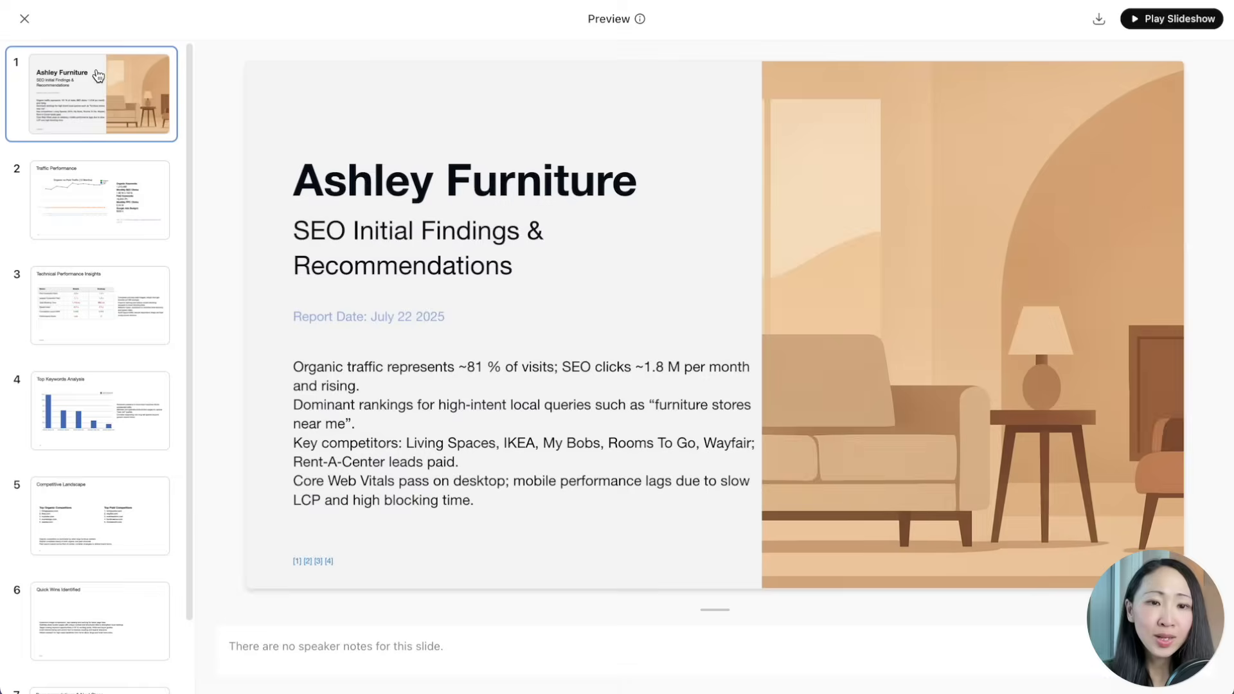
{"action": "left_click", "coordinate": [24, 19]}
{"action": "left_click", "coordinate": [811, 36]}
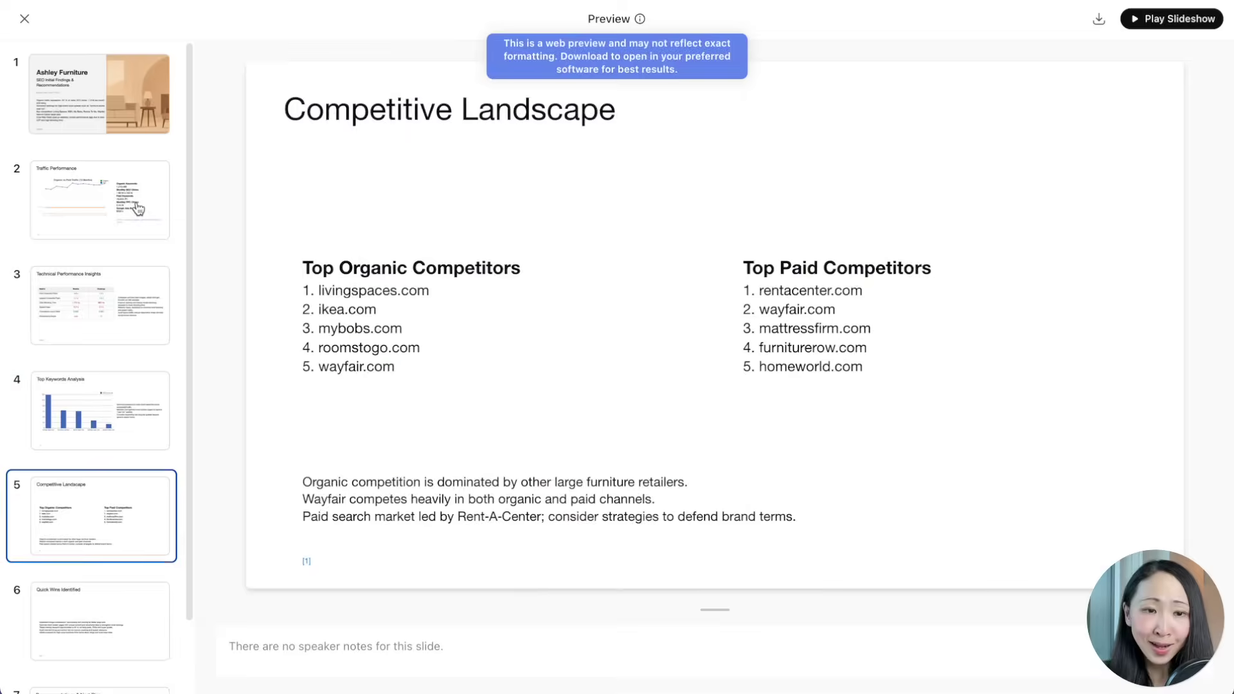
{"action": "key", "text": "Down"}
{"action": "key", "text": "Down"}
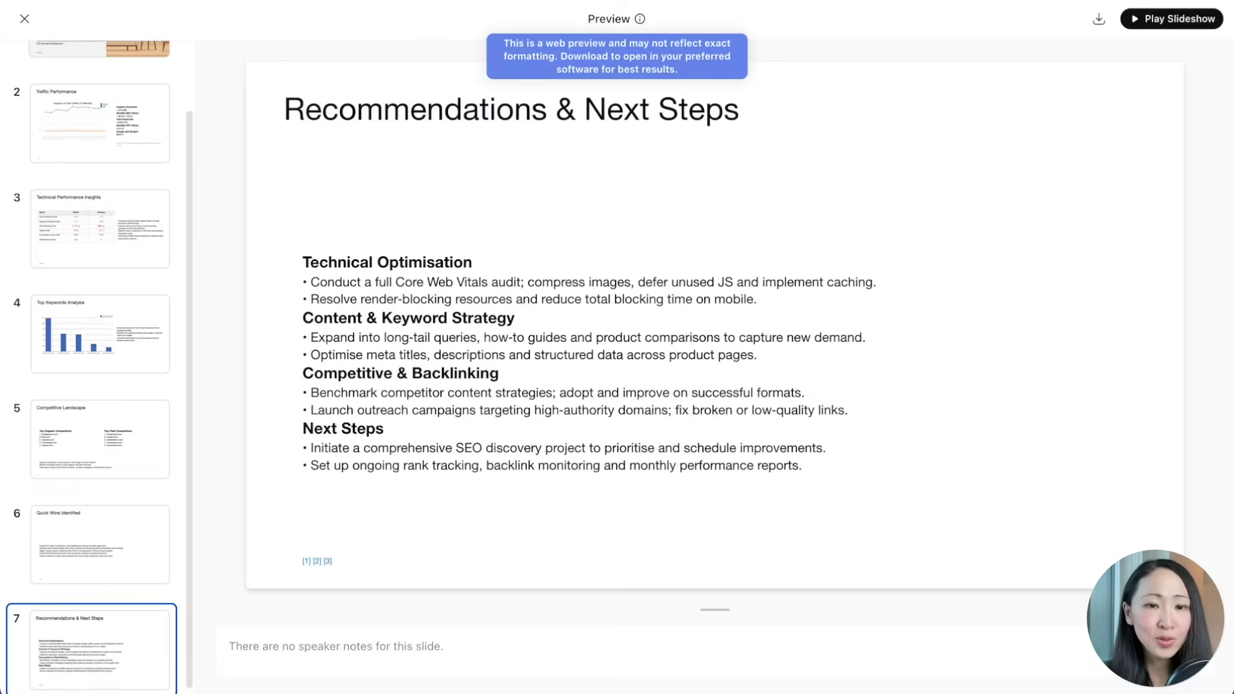
{"action": "scroll", "coordinate": [977, 337], "scroll_direction": "down", "scroll_amount": 3}
{"action": "scroll", "coordinate": [591, 486], "scroll_direction": "down", "scroll_amount": 3}
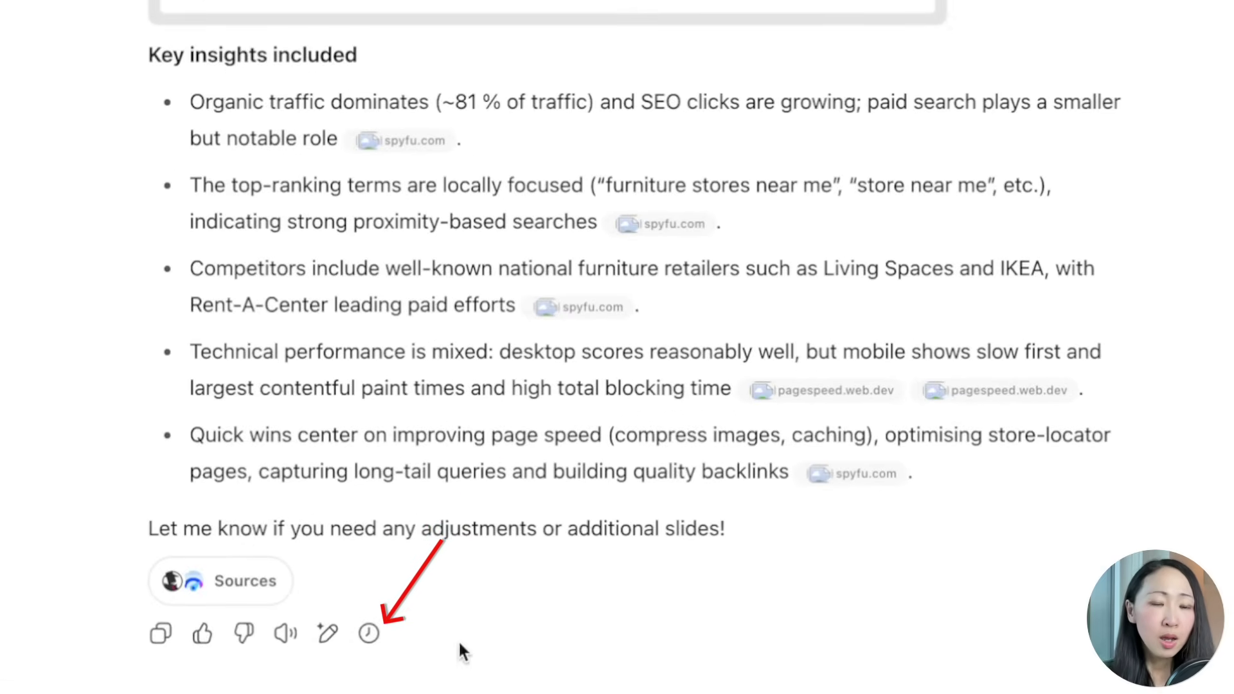
- Schedule 'Prepare SEO presentation for Client Ashley Furniture' monthly on the 1st at 2:00 PM and save it
{"action": "left_click", "coordinate": [369, 634]}
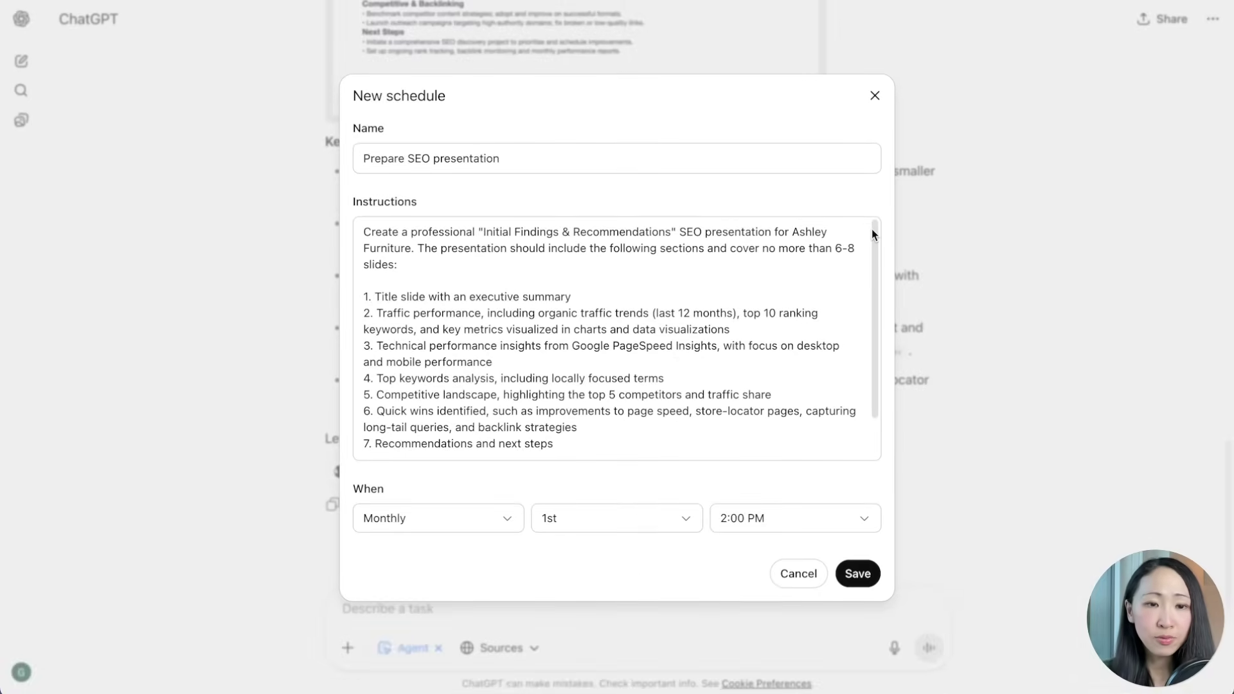
{"action": "scroll", "coordinate": [872, 232], "scroll_direction": "down", "scroll_amount": 2}
{"action": "scroll", "coordinate": [871, 232], "scroll_direction": "up", "scroll_amount": 2}
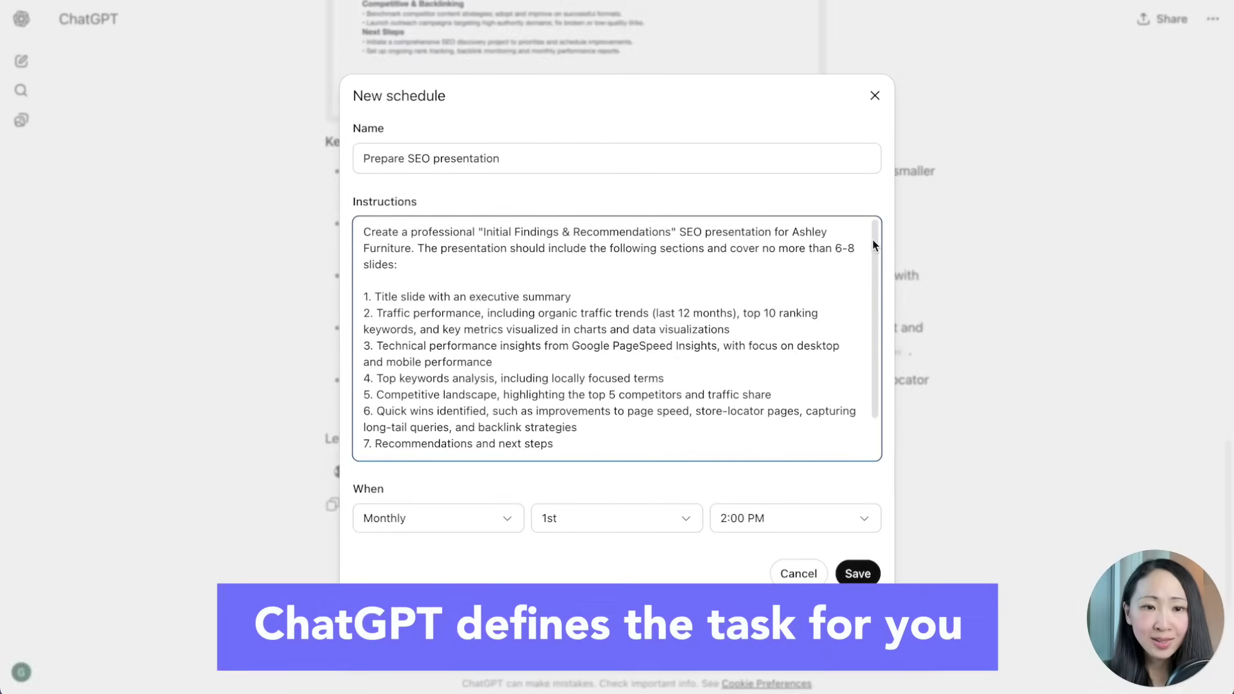
{"action": "scroll", "coordinate": [675, 366], "scroll_direction": "down", "scroll_amount": 2}
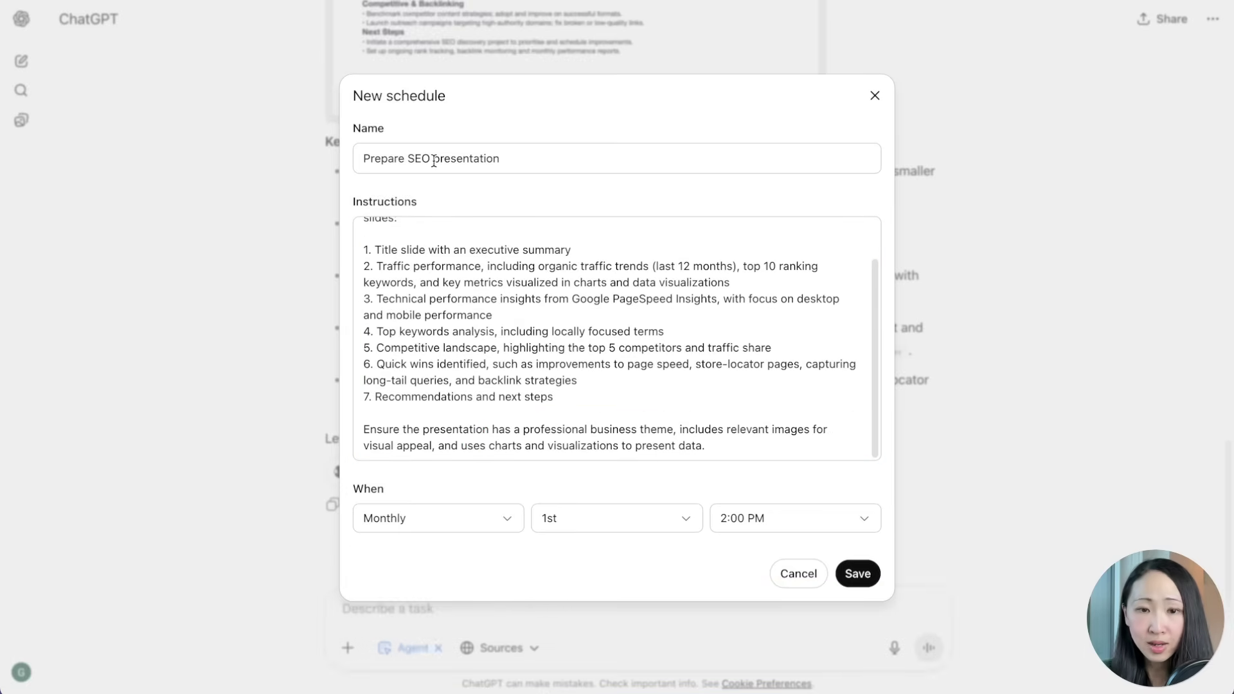
{"action": "type", "text": " for Client Ashley Furniture"}
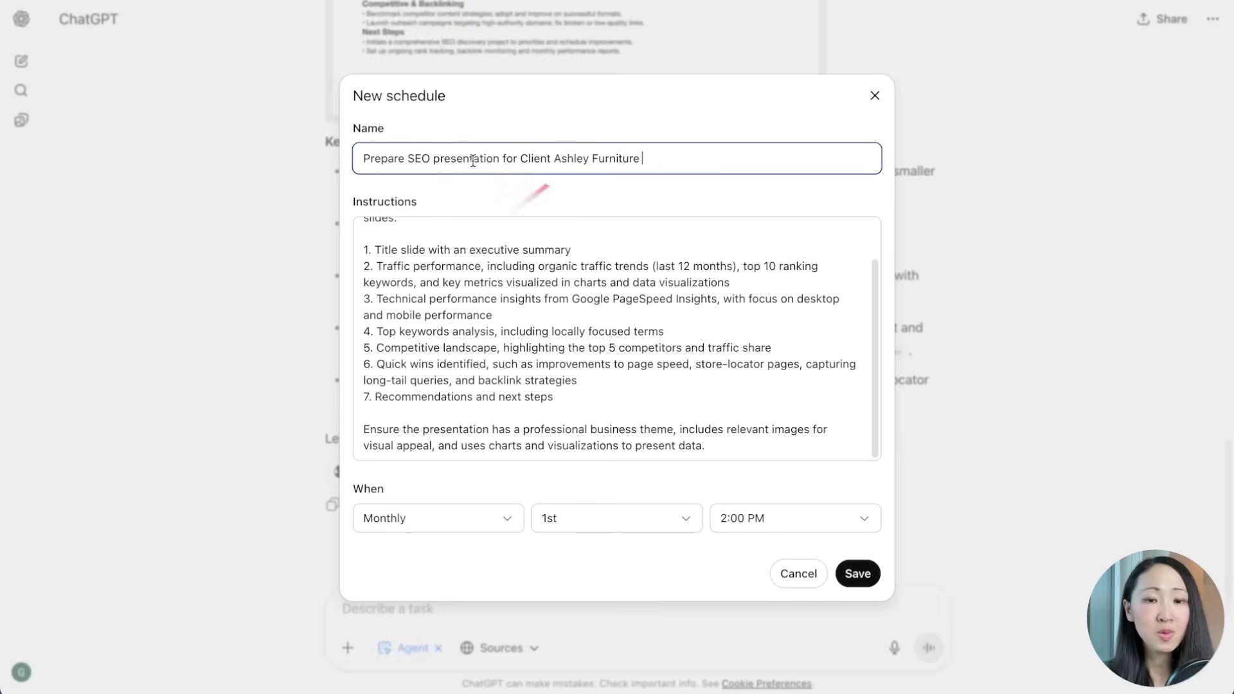
{"action": "left_click", "coordinate": [795, 517]}
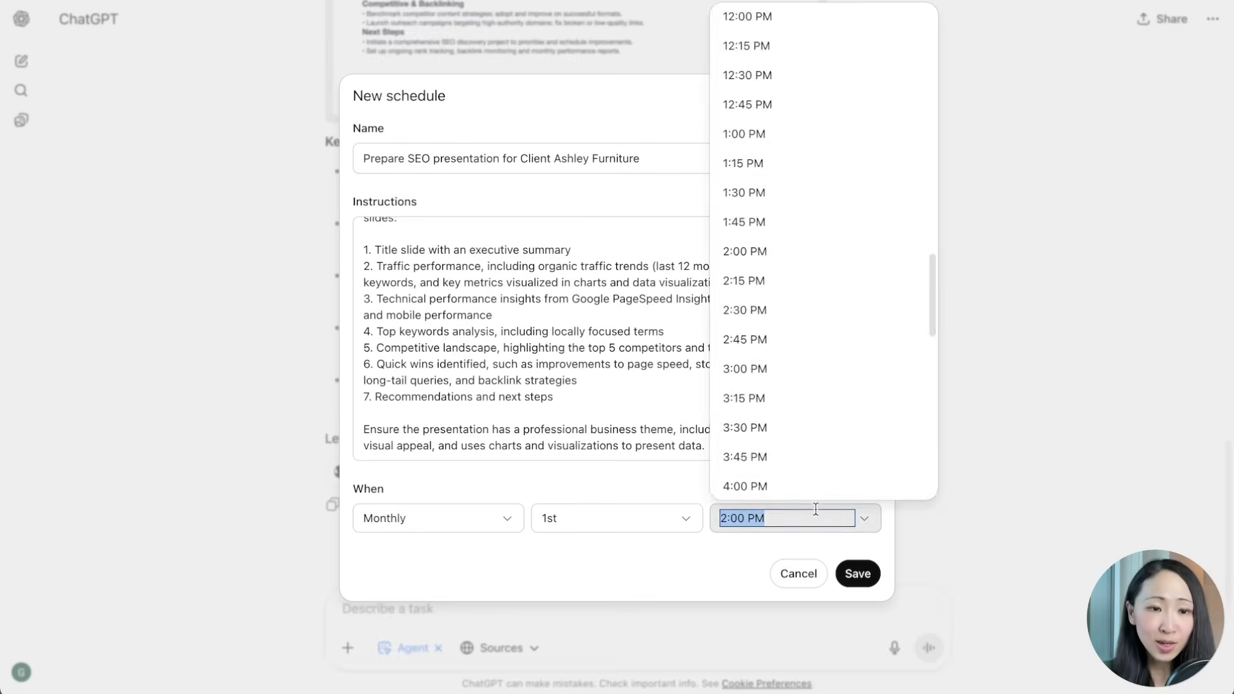
{"action": "left_click", "coordinate": [858, 574]}
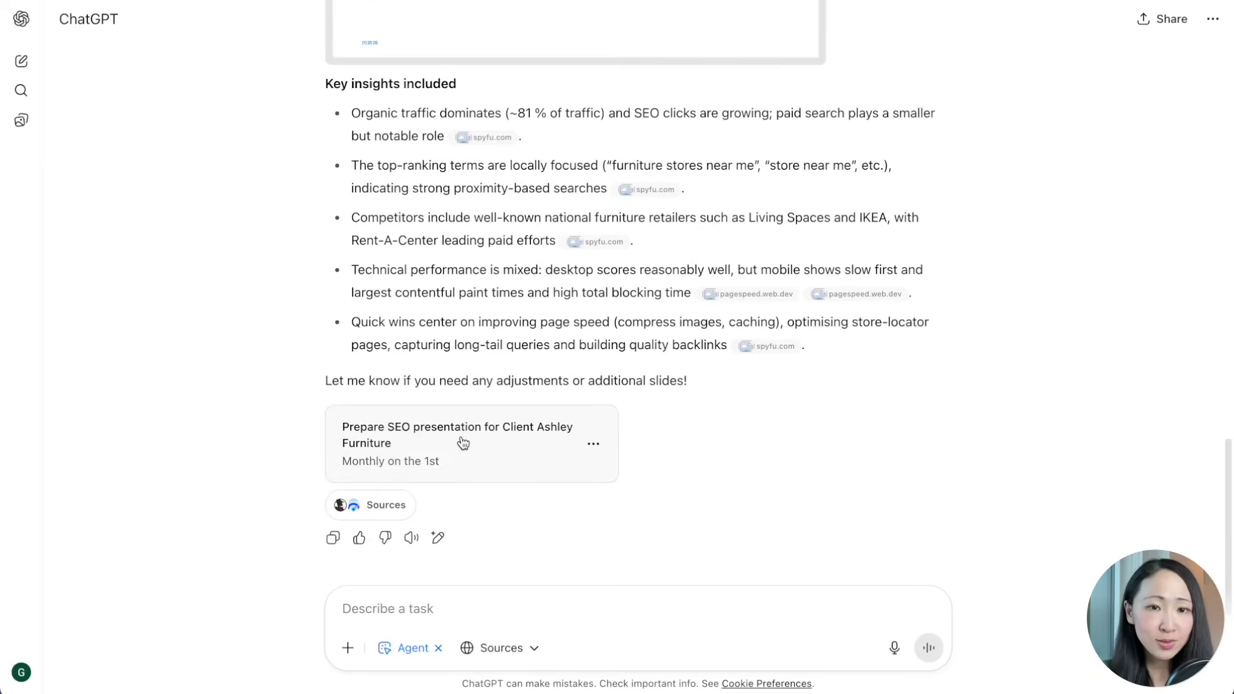
- Reveal the schedule card's Edit/Pause/Delete options
{"action": "left_click", "coordinate": [593, 444]}
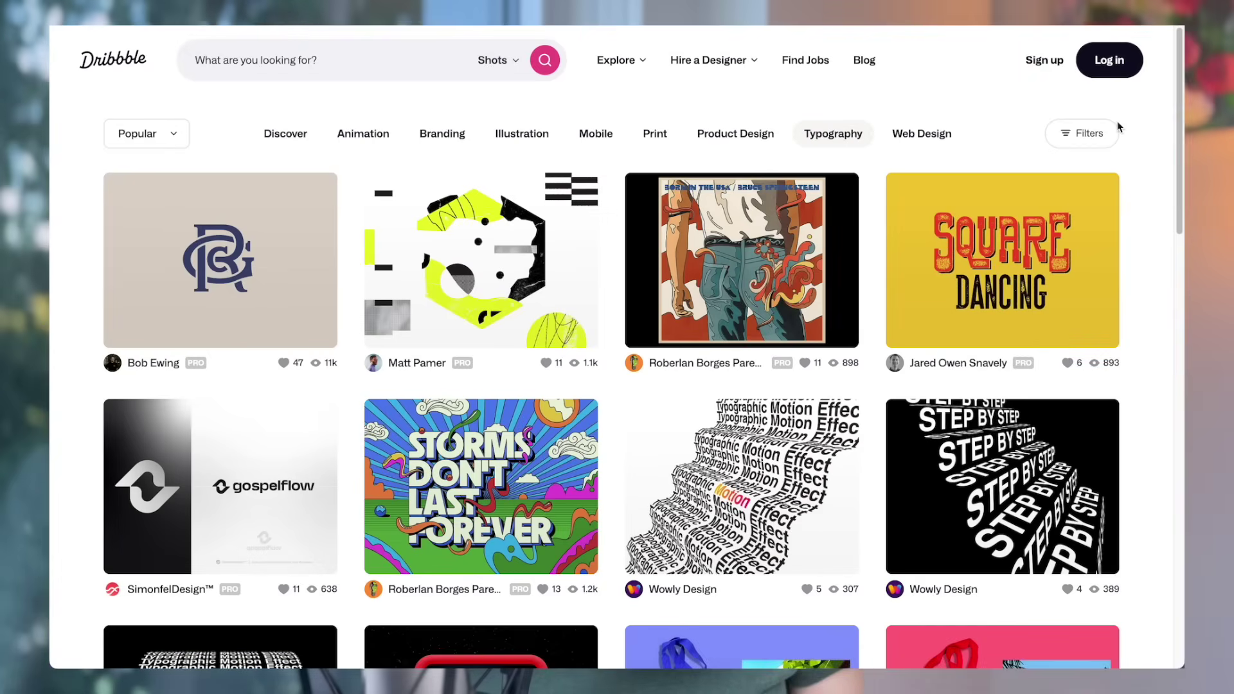
{"action": "scroll", "coordinate": [1163, 147], "scroll_direction": "down", "scroll_amount": 4}
{"action": "scroll", "coordinate": [1148, 241], "scroll_direction": "down", "scroll_amount": 4}
{"action": "scroll", "coordinate": [1130, 291], "scroll_direction": "down", "scroll_amount": 4}
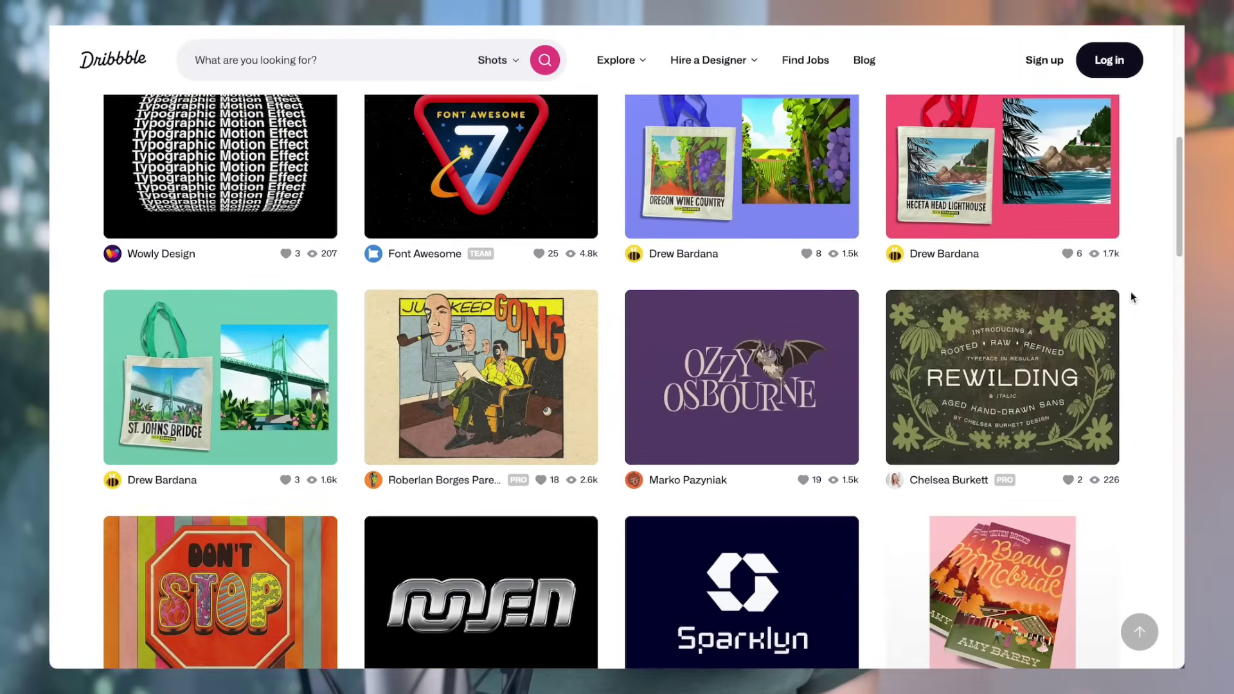
{"action": "scroll", "coordinate": [1129, 328], "scroll_direction": "down", "scroll_amount": 2}
{"action": "scroll", "coordinate": [1127, 340], "scroll_direction": "down", "scroll_amount": 5}
{"action": "scroll", "coordinate": [1123, 420], "scroll_direction": "down", "scroll_amount": 5}
{"action": "scroll", "coordinate": [1122, 493], "scroll_direction": "down", "scroll_amount": 4}
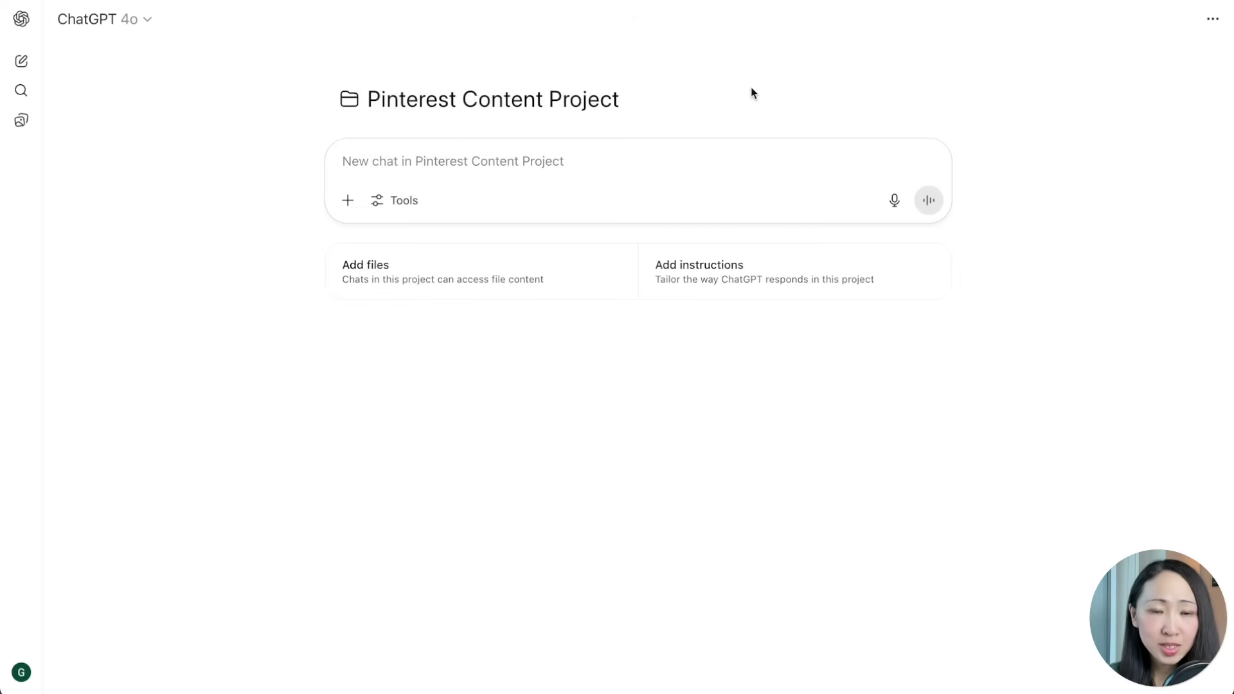
- Save project instructions casting ChatGPT as Grace Home Design's content marketing lead
{"action": "left_click", "coordinate": [816, 294]}
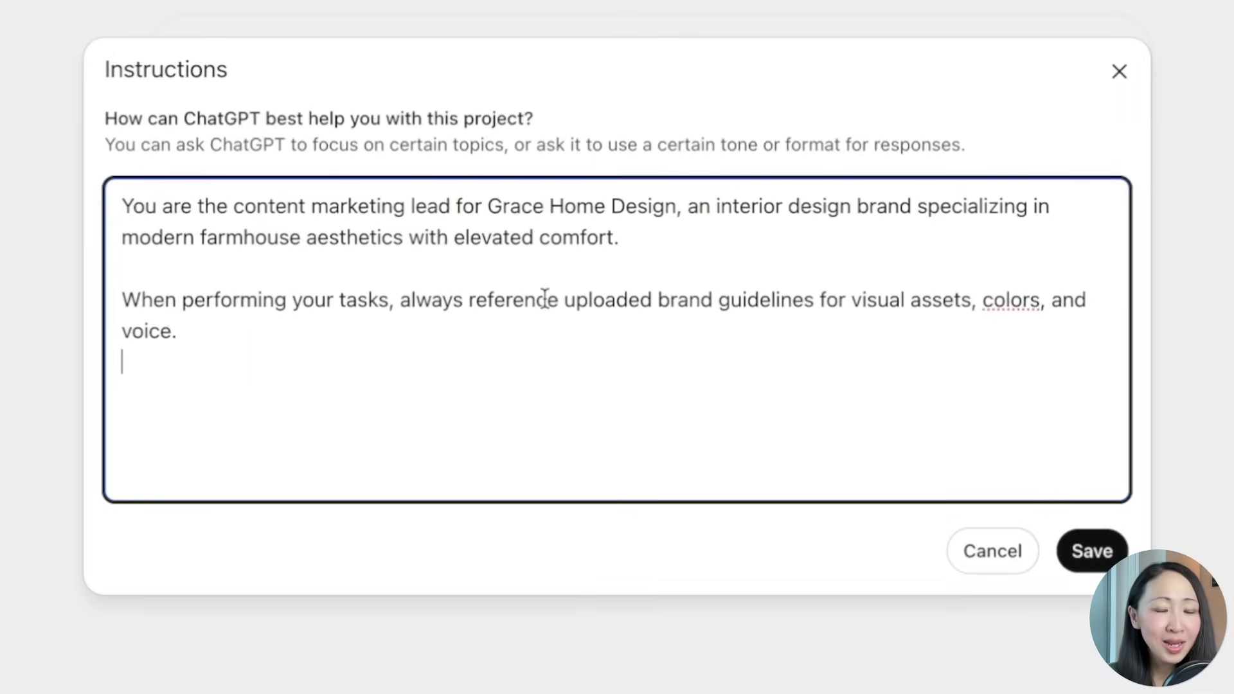
{"action": "left_click", "coordinate": [1091, 550]}
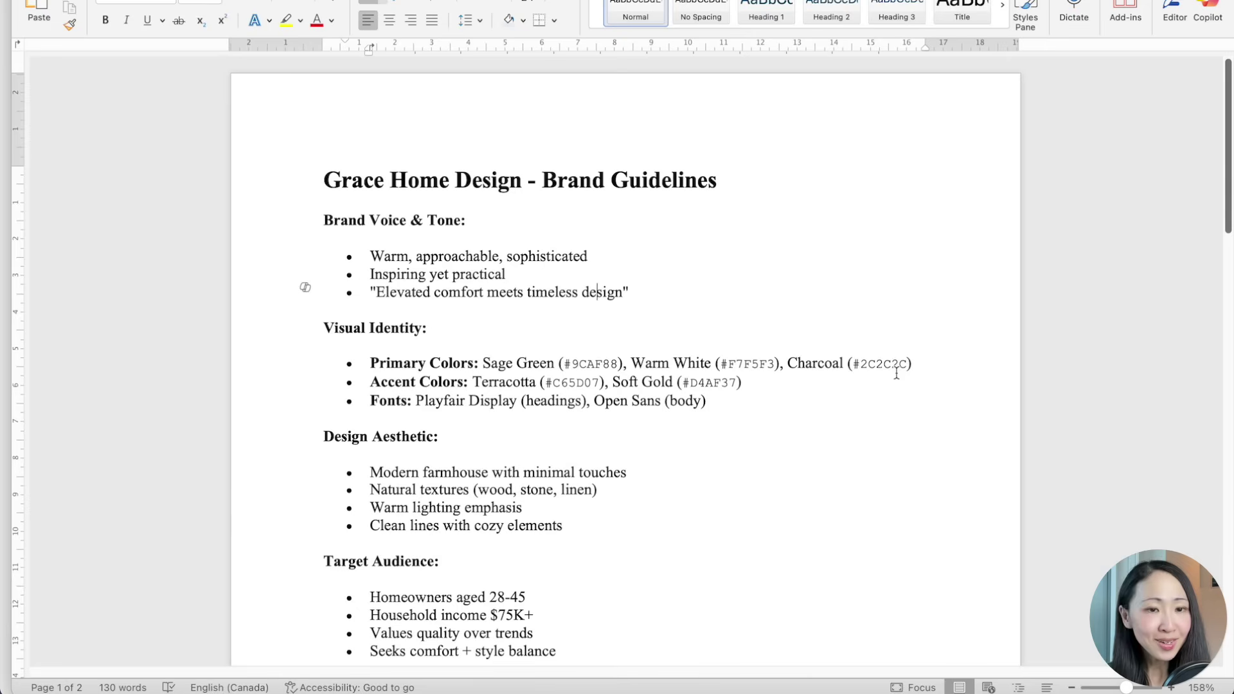
{"action": "scroll", "coordinate": [305, 376], "scroll_direction": "down", "scroll_amount": 1}
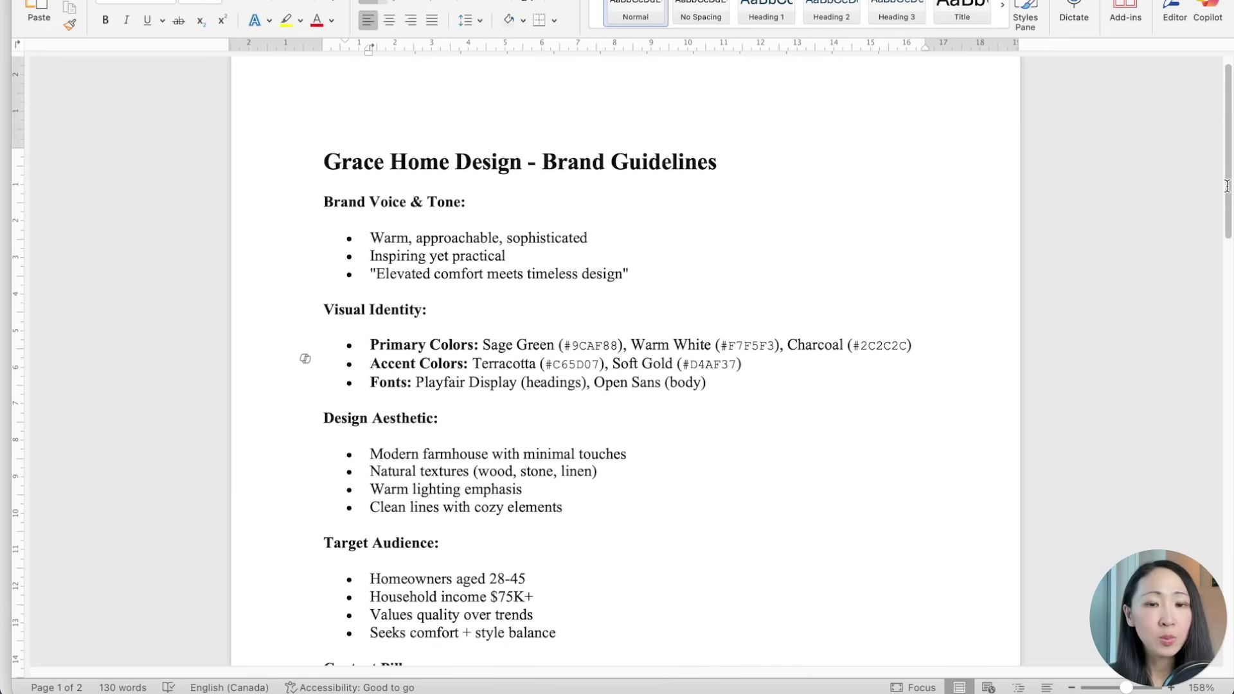
{"action": "scroll", "coordinate": [305, 359], "scroll_direction": "down", "scroll_amount": 4}
{"action": "scroll", "coordinate": [305, 359], "scroll_direction": "down", "scroll_amount": 4}
{"action": "scroll", "coordinate": [305, 359], "scroll_direction": "down", "scroll_amount": 4}
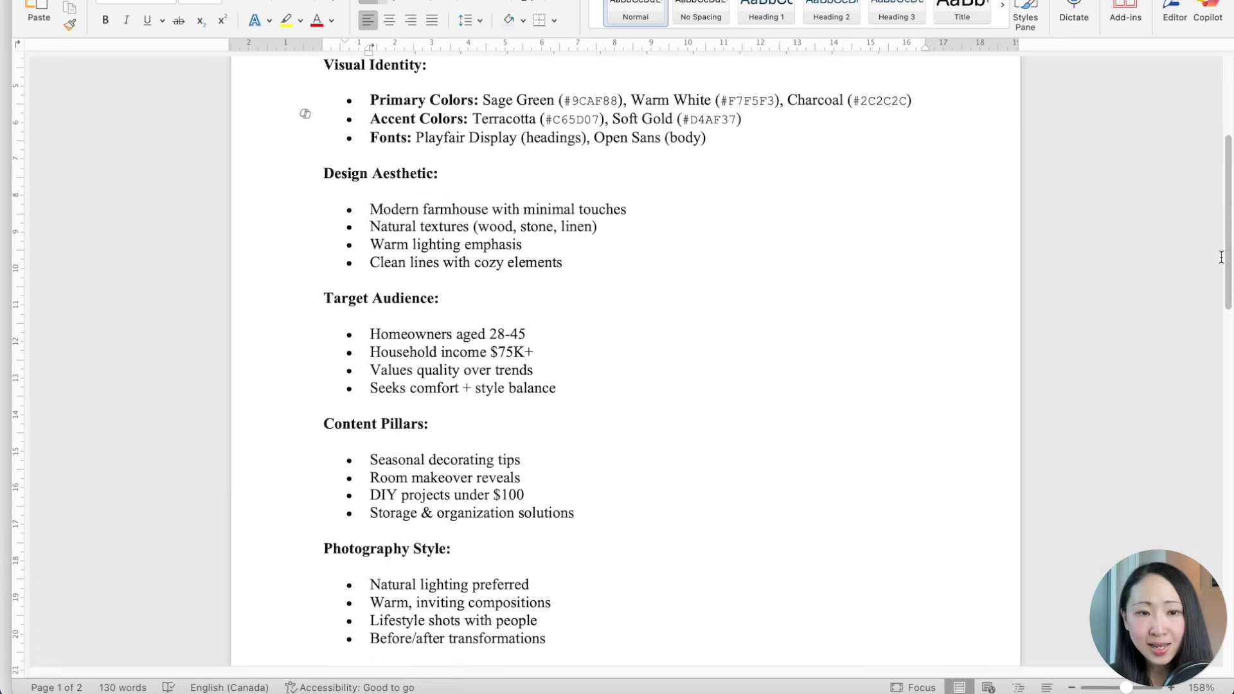
{"action": "scroll", "coordinate": [305, 359], "scroll_direction": "down", "scroll_amount": 4}
{"action": "left_click_drag", "start_coordinate": [1225, 320], "coordinate": [1227, 413]}
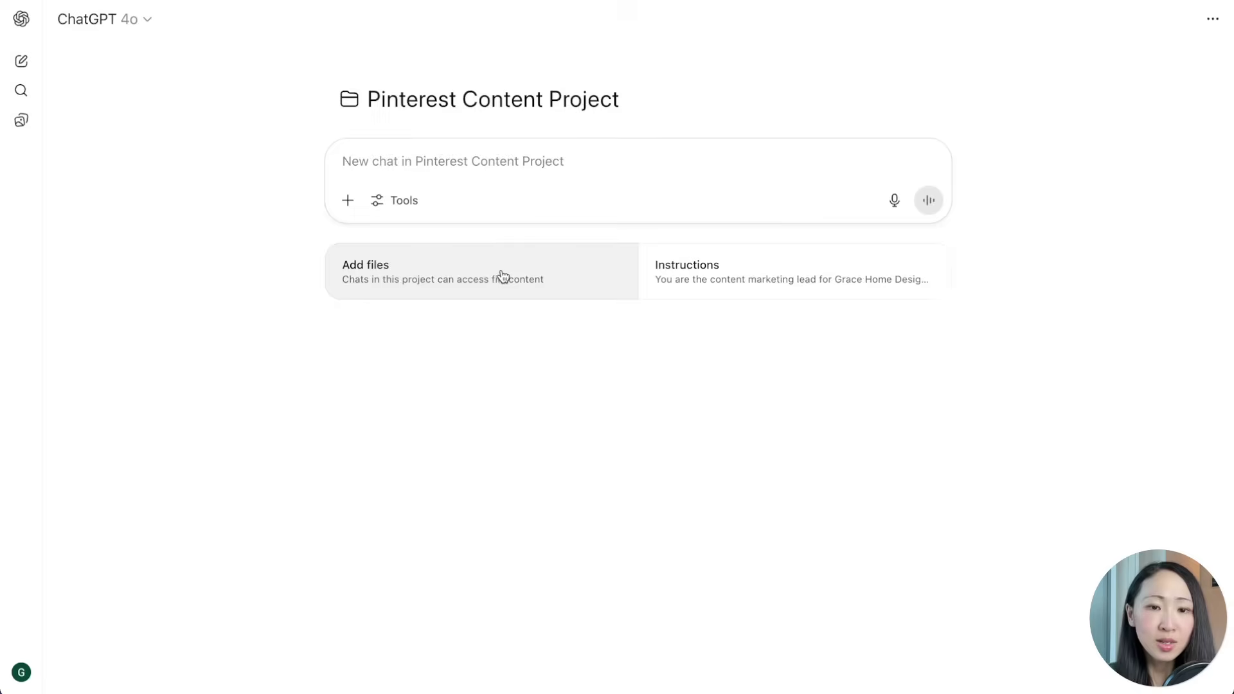
- Show the ChatGPT project's uploaded files, including the brand guidelines document
{"action": "left_click", "coordinate": [502, 272]}
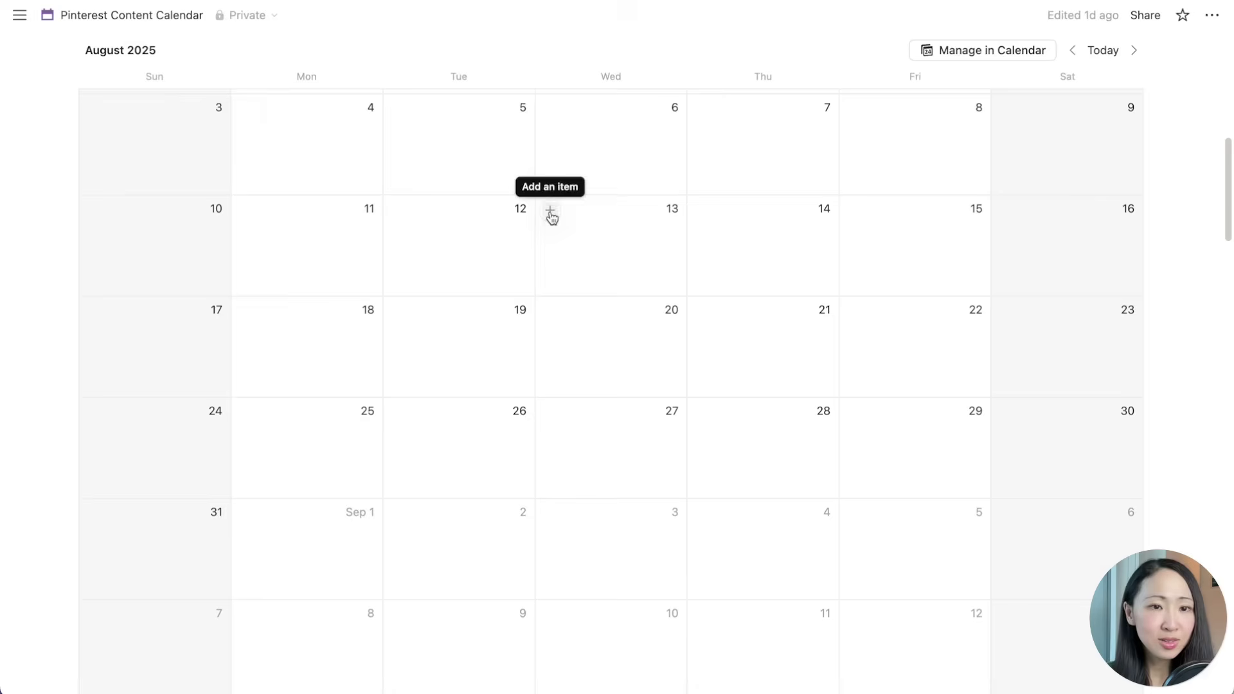
- Add New content entries on Aug 19 and Aug 26 of the Notion Pinterest Content Calendar
{"action": "left_click", "coordinate": [400, 315]}
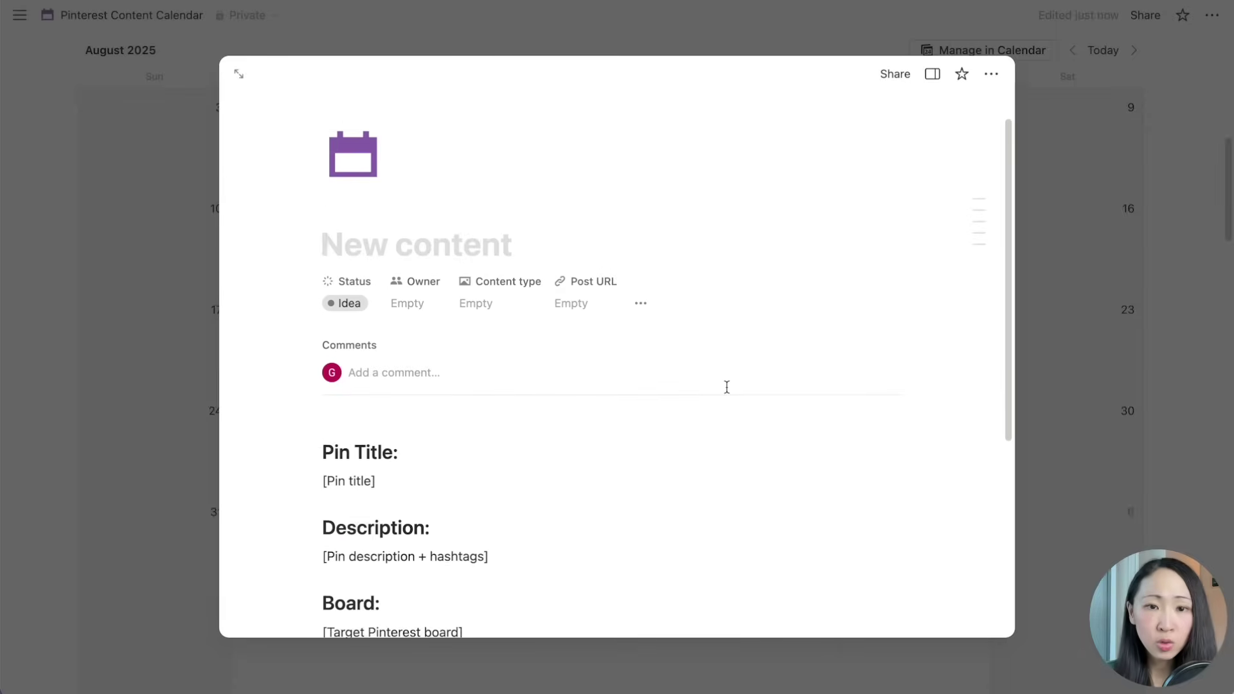
{"action": "scroll", "coordinate": [726, 388], "scroll_direction": "down", "scroll_amount": 3}
{"action": "scroll", "coordinate": [727, 388], "scroll_direction": "down", "scroll_amount": 3}
{"action": "scroll", "coordinate": [726, 388], "scroll_direction": "down", "scroll_amount": 3}
{"action": "scroll", "coordinate": [726, 388], "scroll_direction": "down", "scroll_amount": 2}
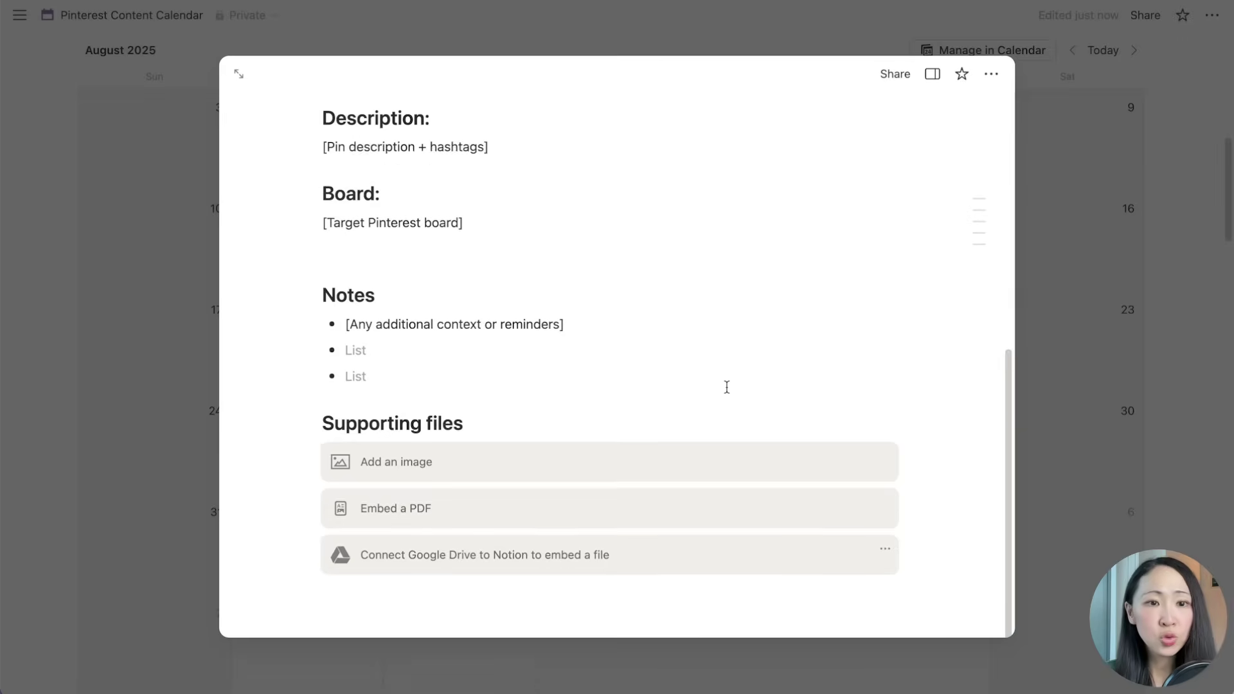
{"action": "scroll", "coordinate": [727, 387], "scroll_direction": "up", "scroll_amount": 3}
{"action": "key", "text": "Escape"}
{"action": "left_click", "coordinate": [398, 415]}
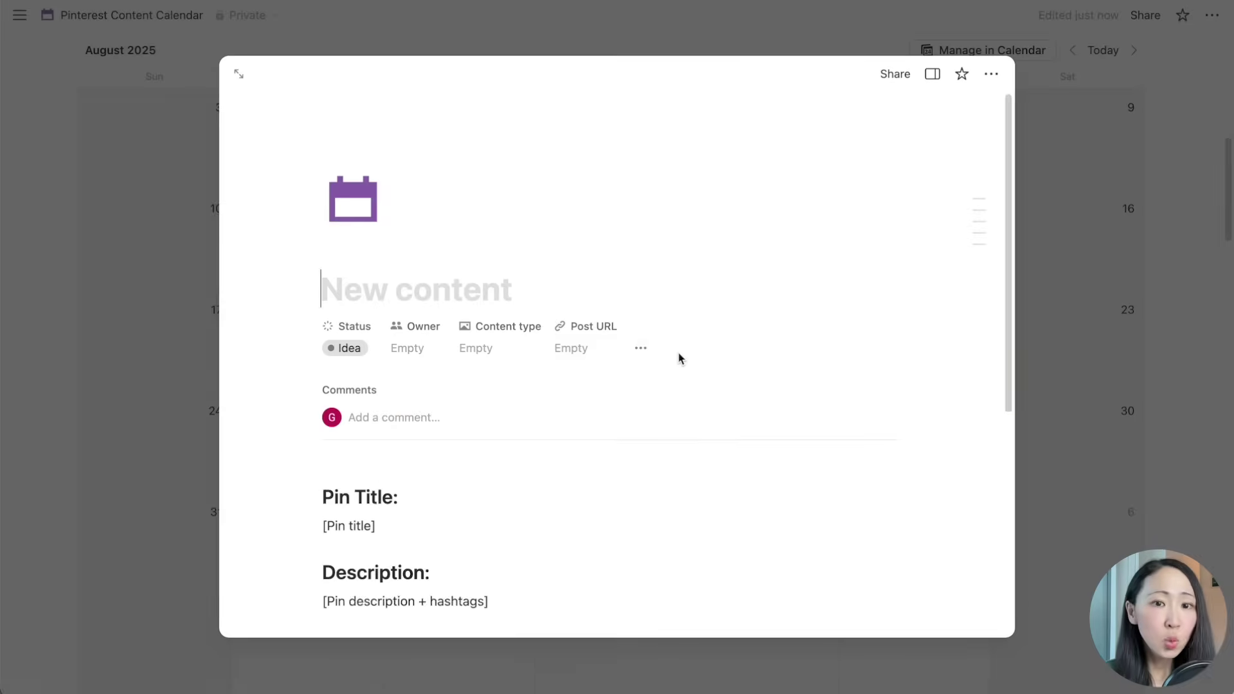
{"action": "scroll", "coordinate": [678, 357], "scroll_direction": "down", "scroll_amount": 2}
{"action": "scroll", "coordinate": [678, 357], "scroll_direction": "down", "scroll_amount": 3}
{"action": "key", "text": "Escape"}
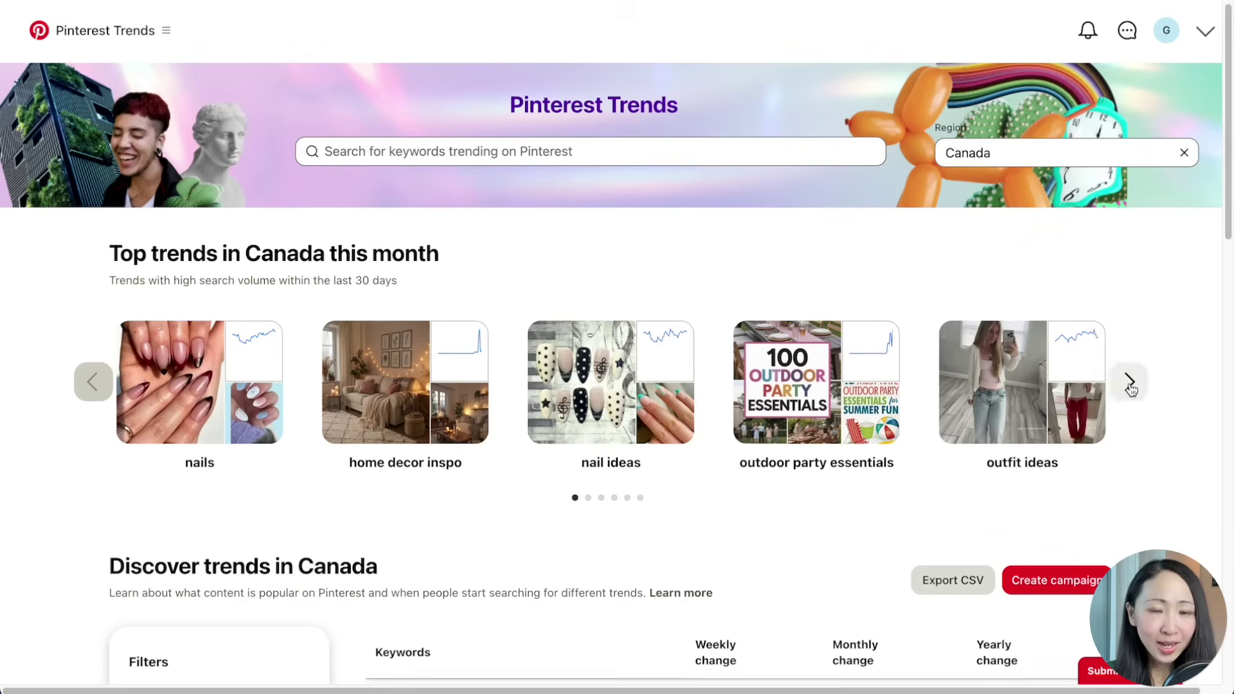
- Page through Pinterest Trends' top trends carousel and return to its first page
{"action": "left_click", "coordinate": [1129, 382]}
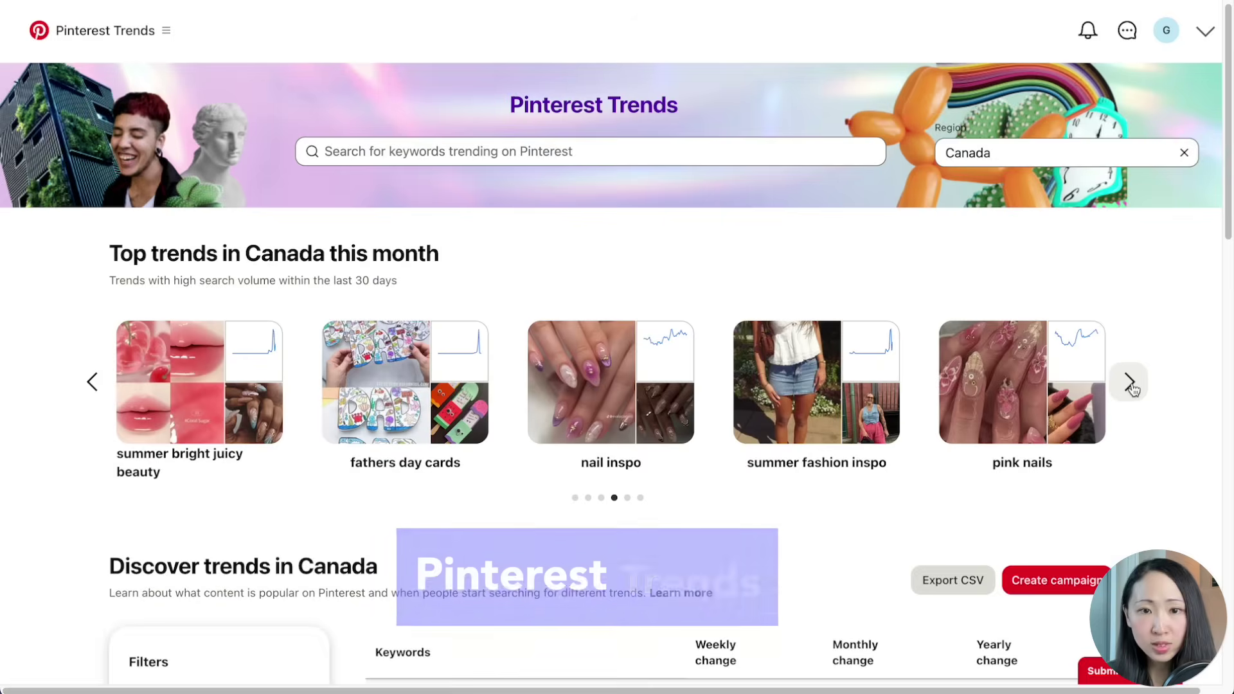
{"action": "left_click", "coordinate": [1131, 386]}
{"action": "left_click", "coordinate": [92, 382]}
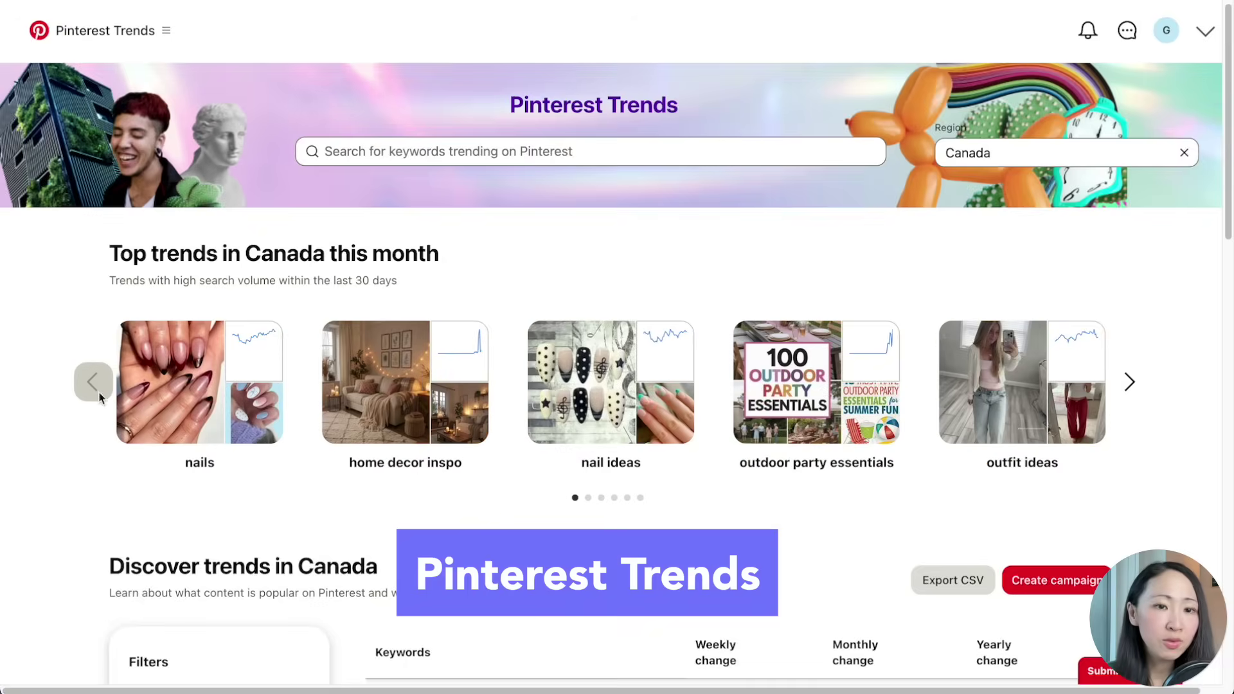
{"action": "scroll", "coordinate": [617, 386], "scroll_direction": "down", "scroll_amount": 5}
{"action": "scroll", "coordinate": [618, 385], "scroll_direction": "down", "scroll_amount": 3}
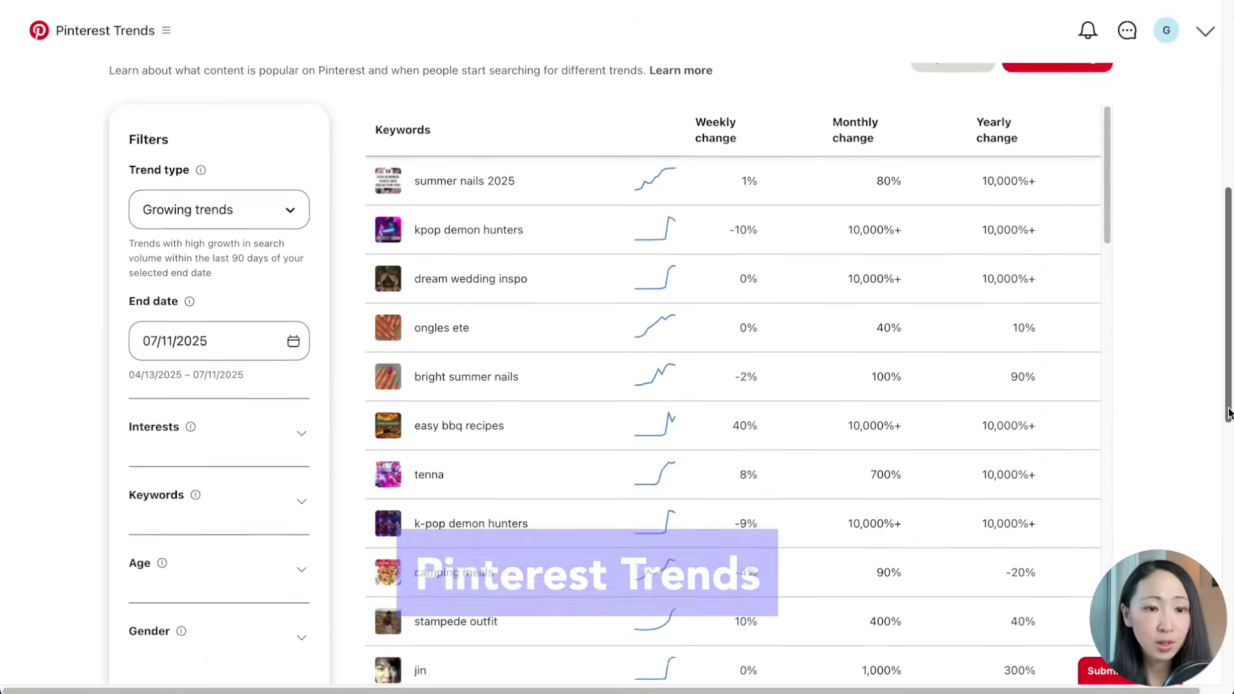
- Turn on Agent mode in the project chat and paste the Pinterest trend research prompt
{"action": "left_click", "coordinate": [236, 260]}
{"action": "left_click", "coordinate": [280, 320]}
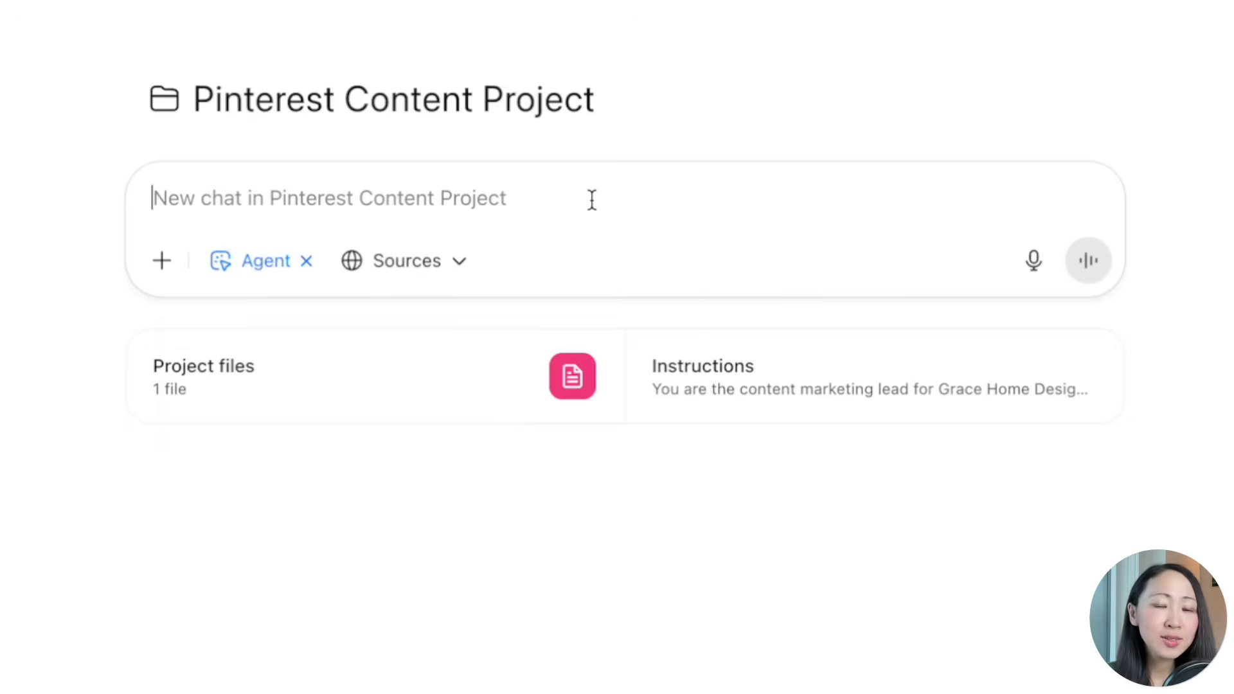
{"action": "key", "text": "ctrl+v"}
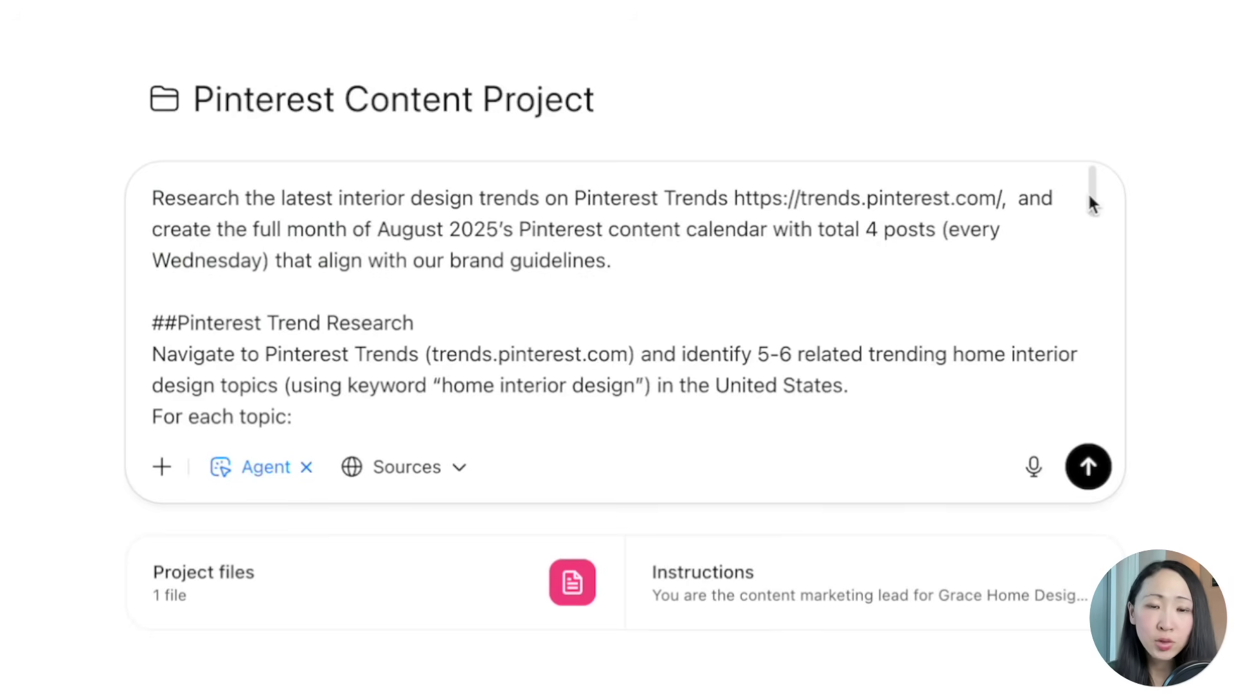
{"action": "left_click_drag", "start_coordinate": [1088, 193], "coordinate": [1095, 217]}
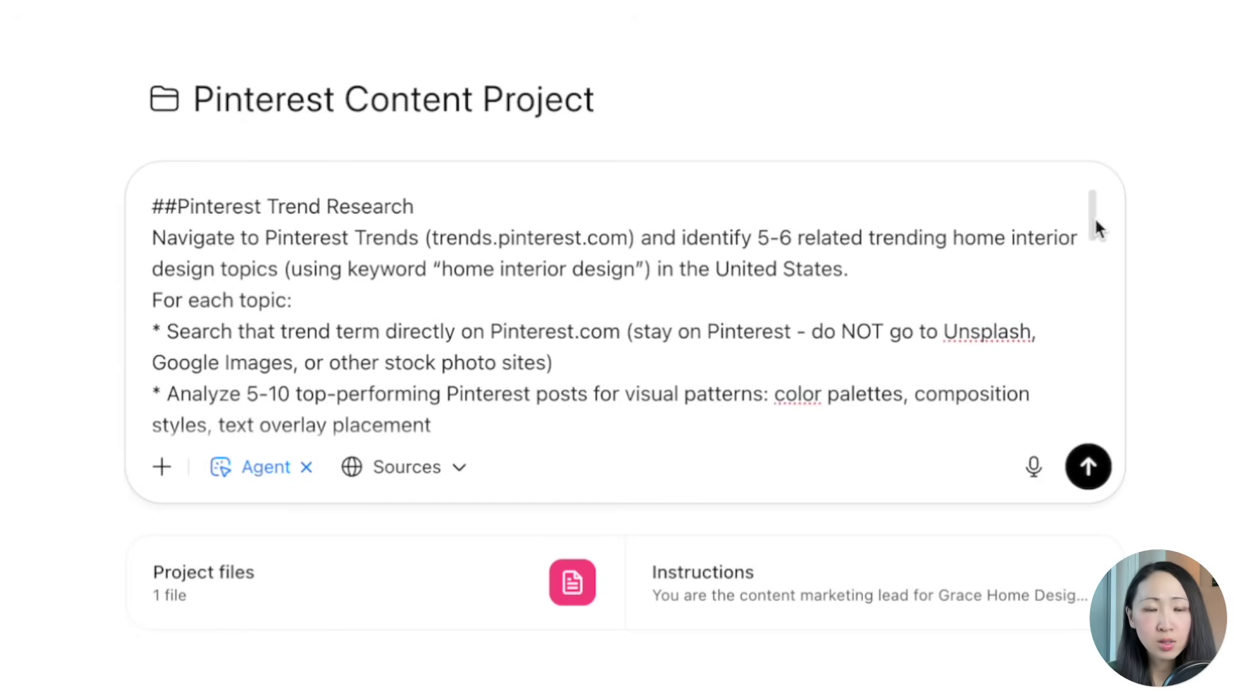
{"action": "left_click_drag", "start_coordinate": [1095, 217], "coordinate": [1100, 232]}
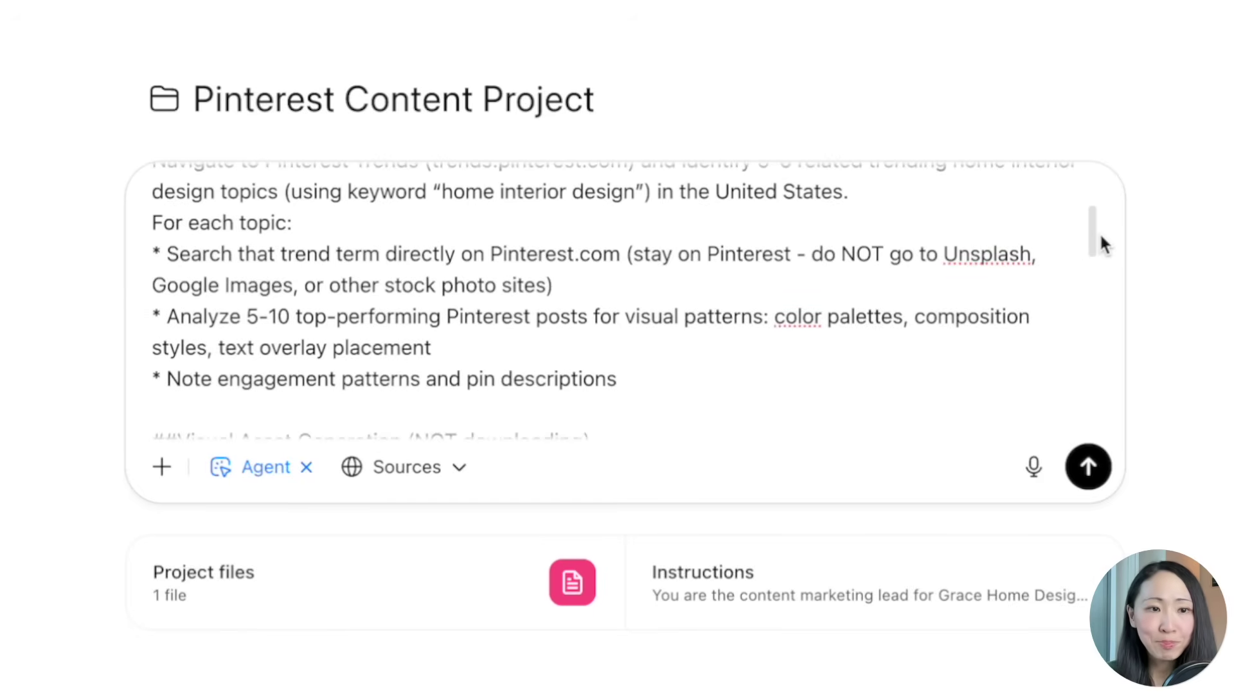
{"action": "left_click_drag", "start_coordinate": [1099, 233], "coordinate": [1110, 275]}
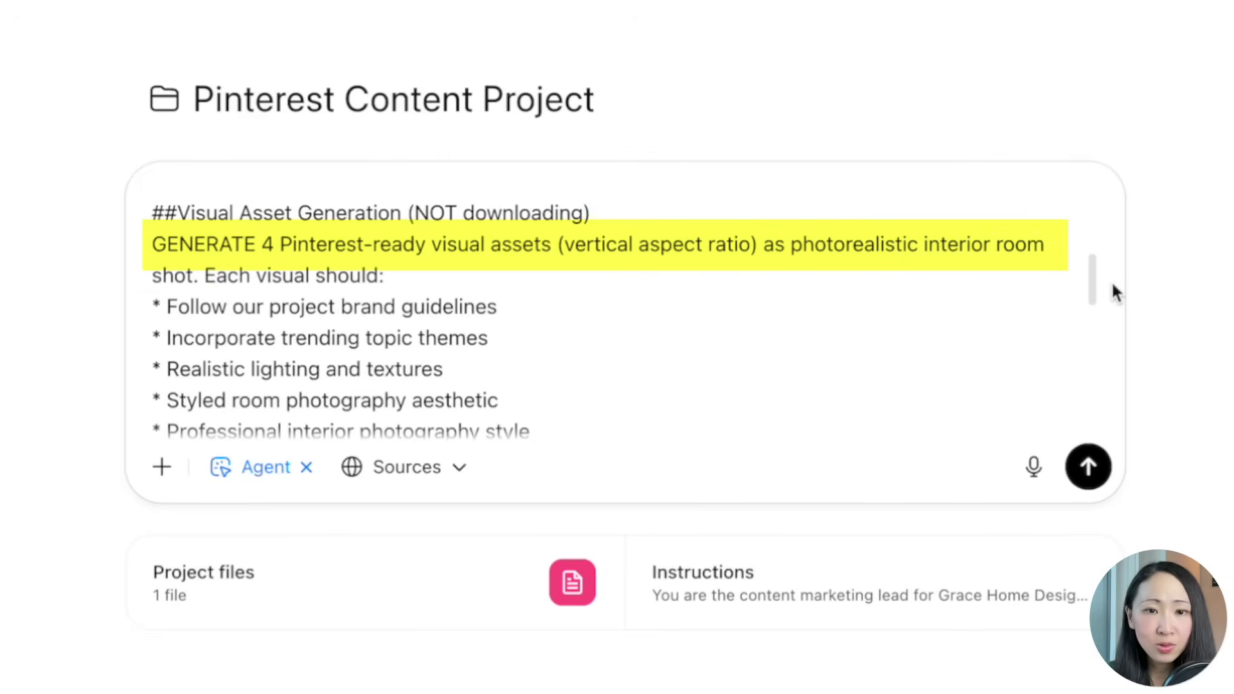
{"action": "left_click_drag", "start_coordinate": [1112, 281], "coordinate": [1122, 342]}
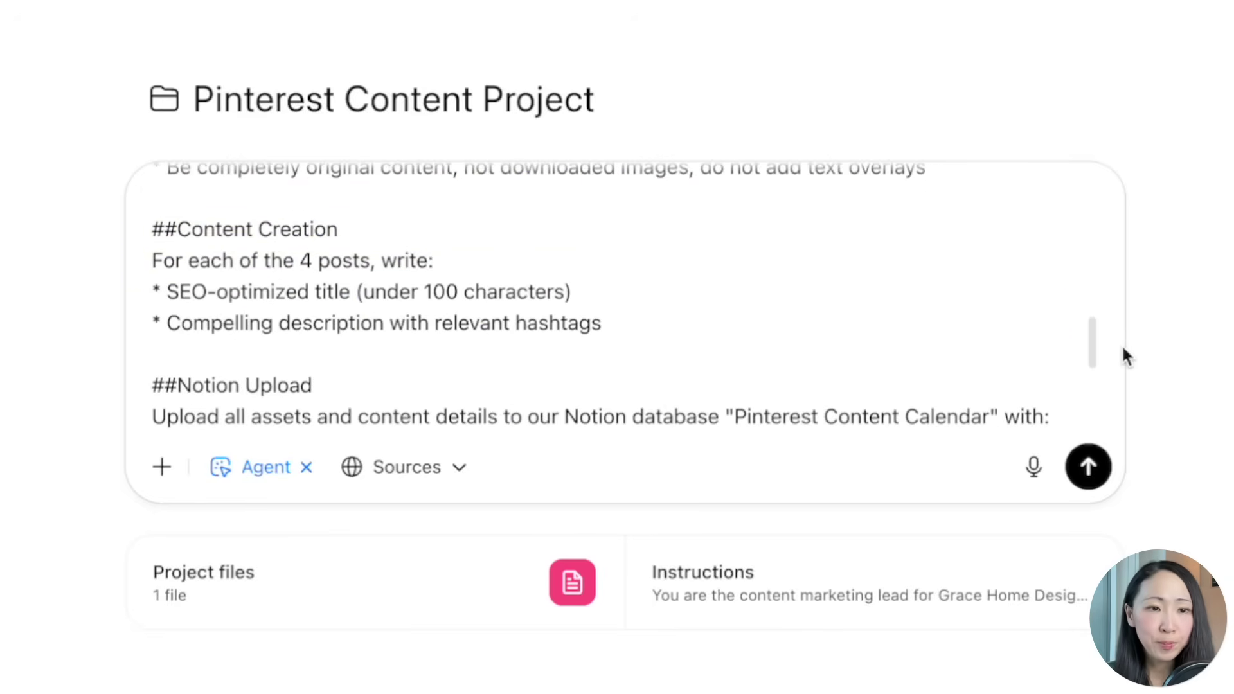
{"action": "left_click_drag", "start_coordinate": [1121, 345], "coordinate": [1136, 422]}
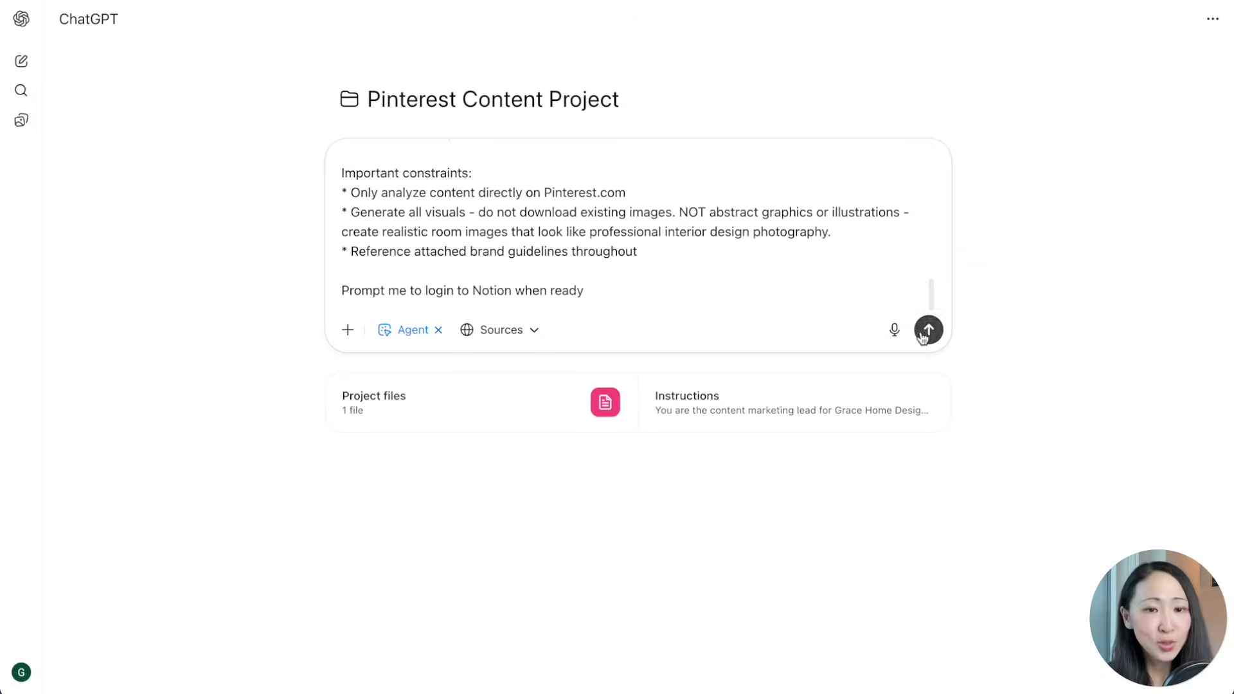
- Send the prompt so the agent returns trending insights and the August 2025 calendar
{"action": "left_click", "coordinate": [929, 331]}
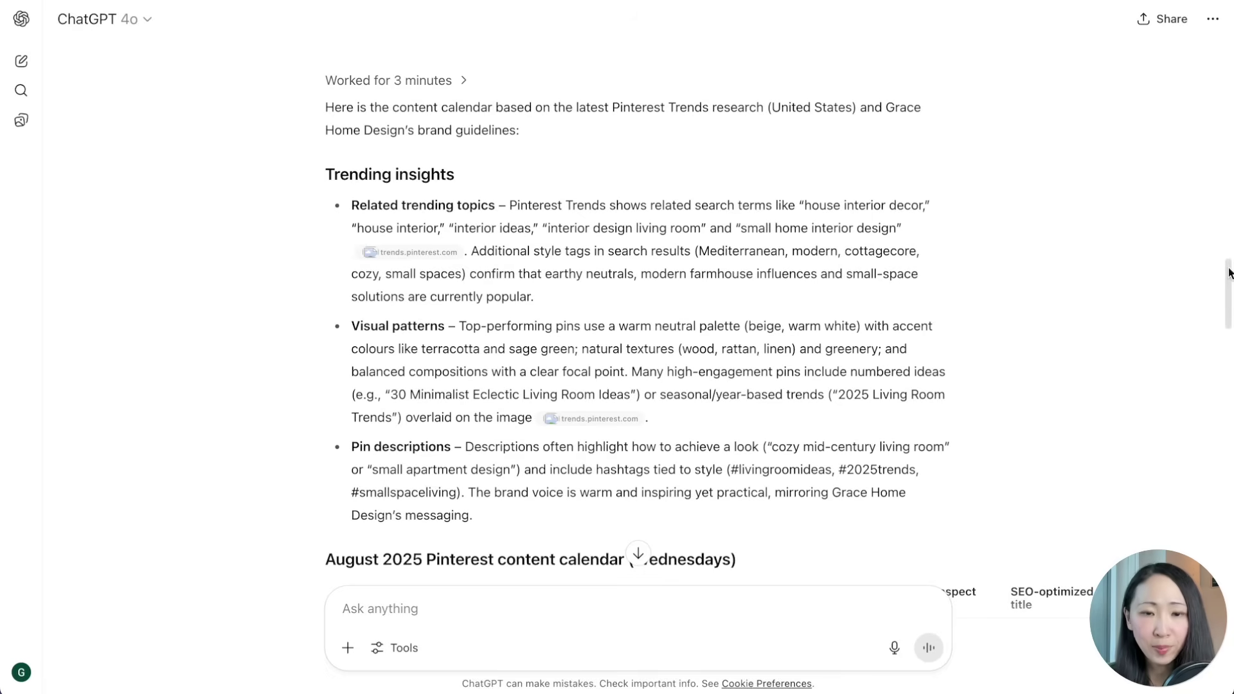
{"action": "scroll", "coordinate": [1108, 381], "scroll_direction": "down", "scroll_amount": 5}
{"action": "scroll", "coordinate": [1108, 379], "scroll_direction": "down", "scroll_amount": 5}
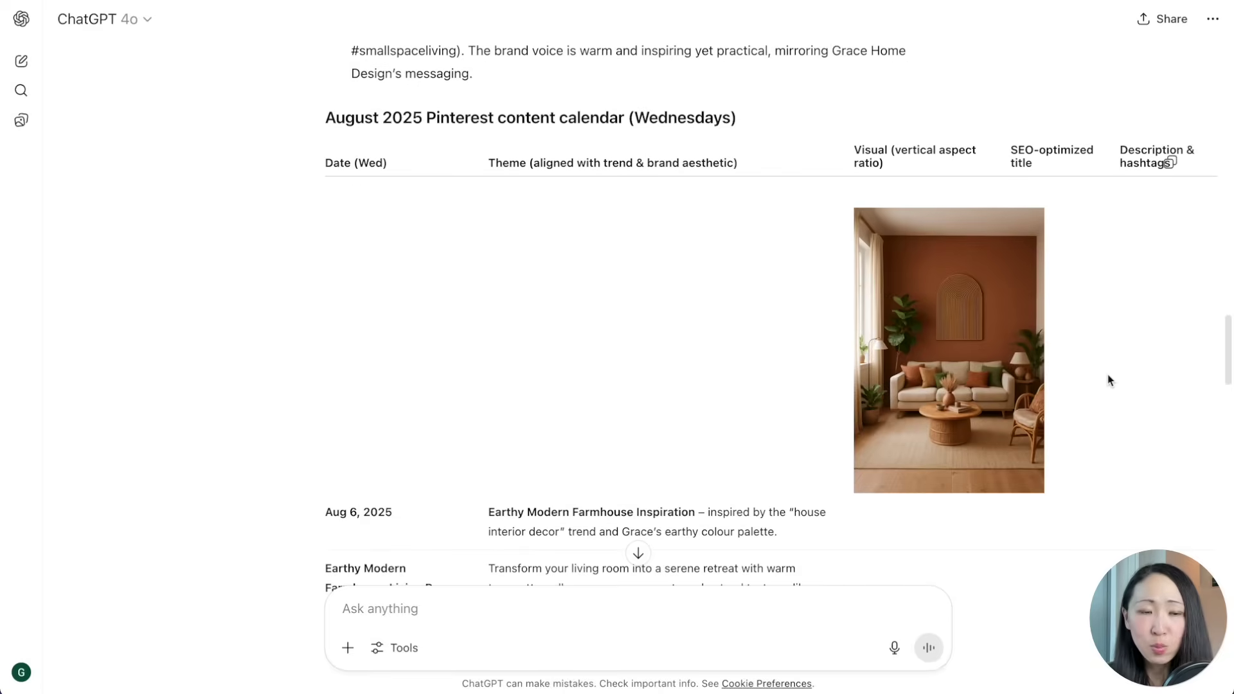
{"action": "scroll", "coordinate": [1109, 380], "scroll_direction": "right", "scroll_amount": 1}
{"action": "scroll", "coordinate": [958, 432], "scroll_direction": "left", "scroll_amount": 1}
{"action": "scroll", "coordinate": [959, 432], "scroll_direction": "down", "scroll_amount": 1}
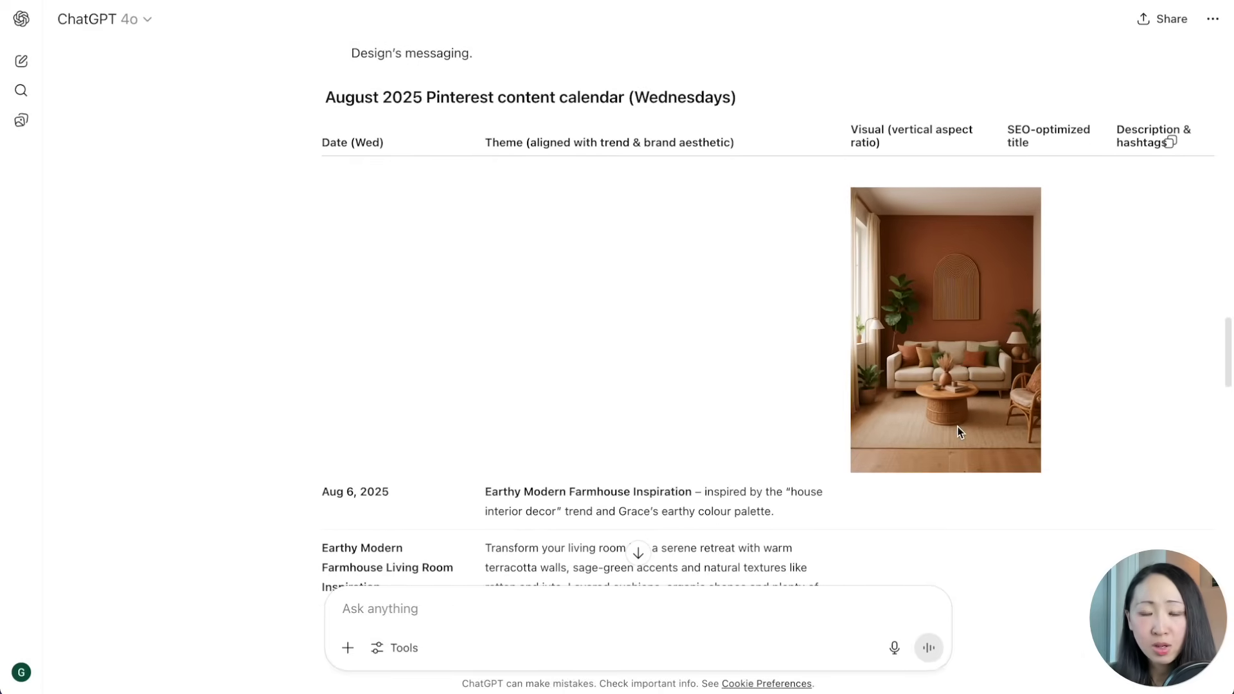
{"action": "scroll", "coordinate": [958, 432], "scroll_direction": "down", "scroll_amount": 1}
{"action": "scroll", "coordinate": [716, 454], "scroll_direction": "down", "scroll_amount": 2}
{"action": "scroll", "coordinate": [715, 454], "scroll_direction": "down", "scroll_amount": 2}
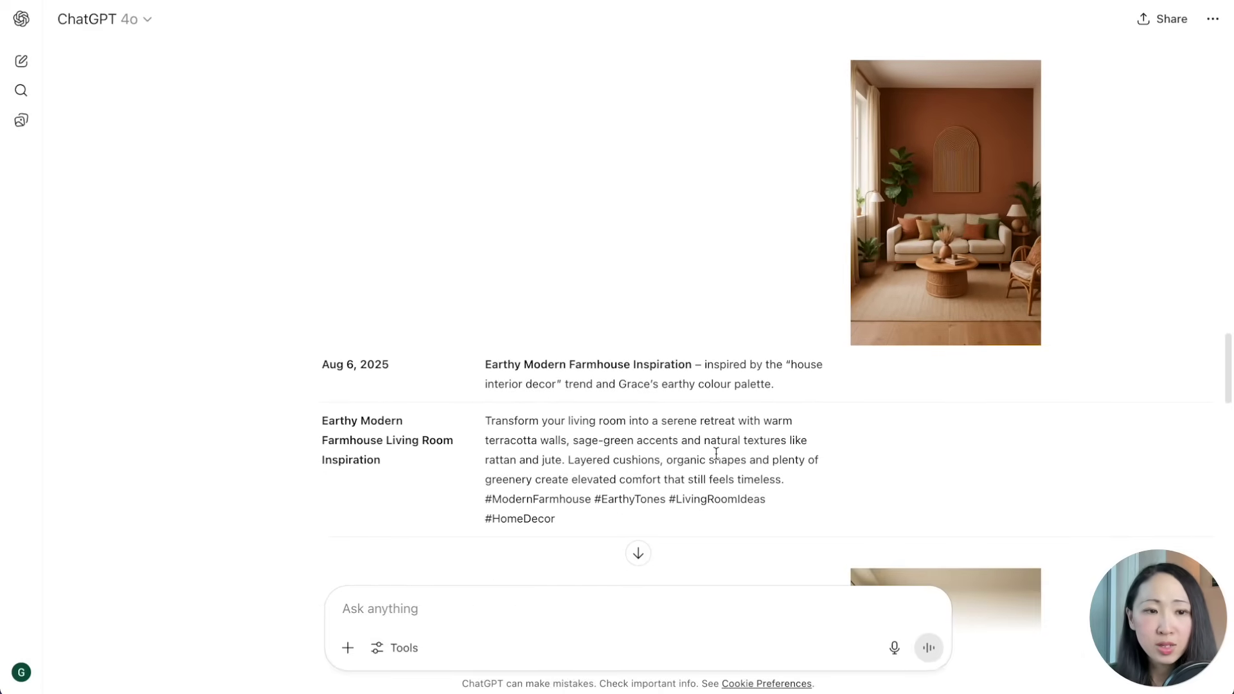
{"action": "scroll", "coordinate": [563, 388], "scroll_direction": "down", "scroll_amount": 2}
{"action": "scroll", "coordinate": [540, 386], "scroll_direction": "down", "scroll_amount": 2}
{"action": "scroll", "coordinate": [501, 290], "scroll_direction": "down", "scroll_amount": 1}
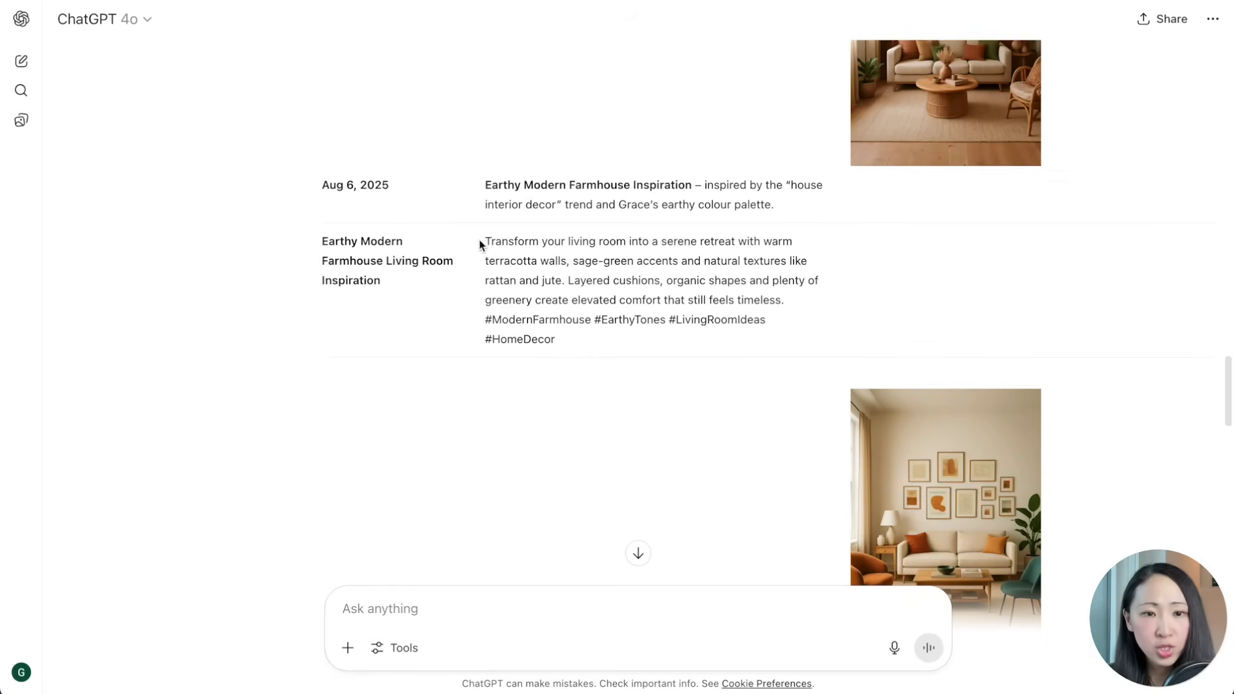
{"action": "scroll", "coordinate": [571, 342], "scroll_direction": "down", "scroll_amount": 3}
{"action": "scroll", "coordinate": [570, 341], "scroll_direction": "down", "scroll_amount": 2}
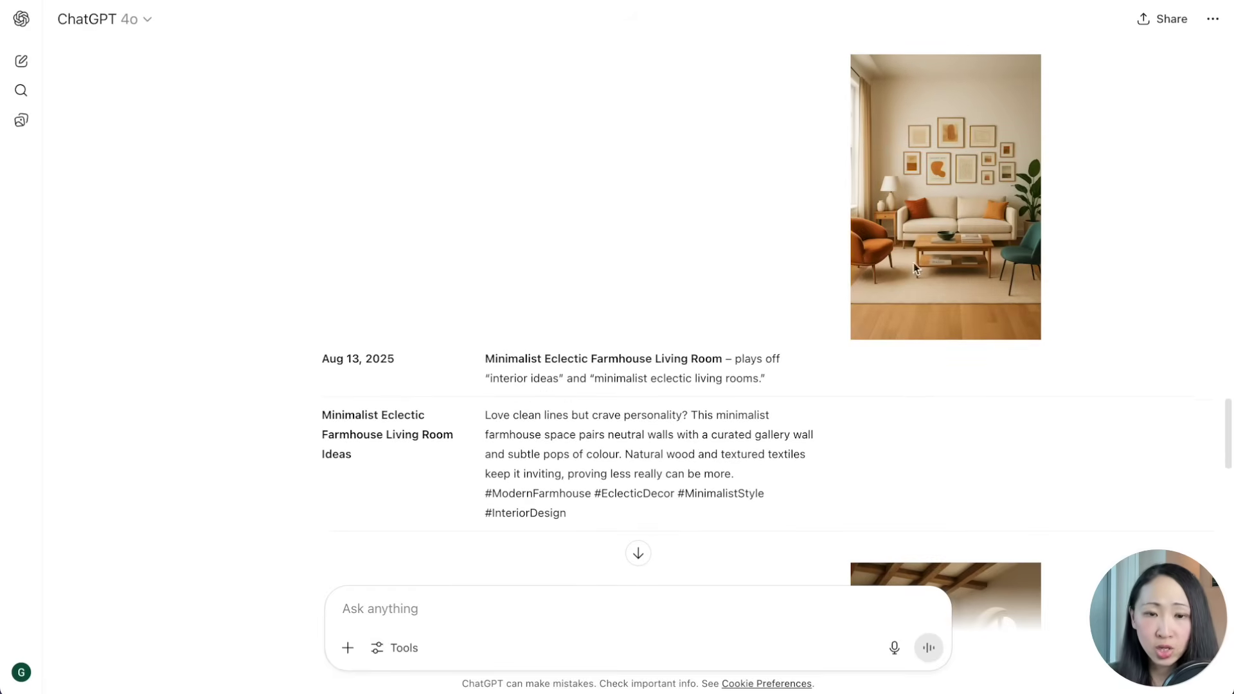
{"action": "scroll", "coordinate": [894, 265], "scroll_direction": "down", "scroll_amount": 3}
{"action": "scroll", "coordinate": [894, 265], "scroll_direction": "down", "scroll_amount": 1}
{"action": "scroll", "coordinate": [894, 266], "scroll_direction": "down", "scroll_amount": 1}
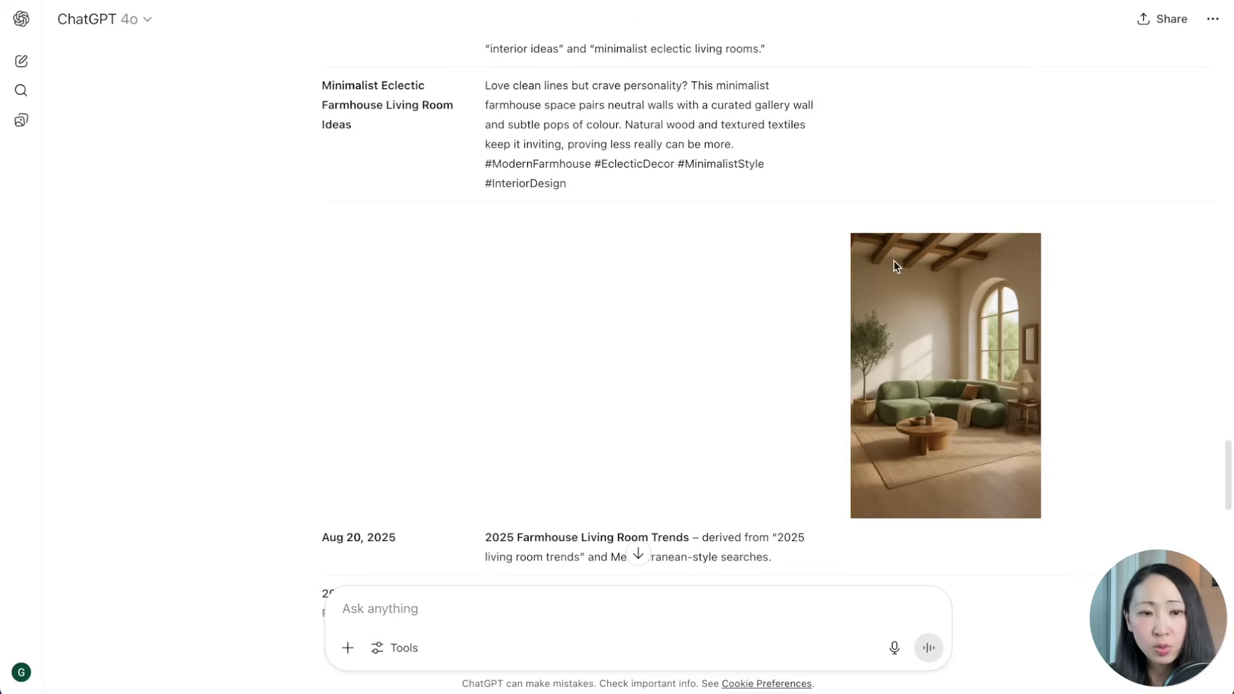
{"action": "scroll", "coordinate": [894, 265], "scroll_direction": "down", "scroll_amount": 1}
{"action": "scroll", "coordinate": [894, 265], "scroll_direction": "down", "scroll_amount": 2}
{"action": "scroll", "coordinate": [894, 265], "scroll_direction": "down", "scroll_amount": 2}
{"action": "scroll", "coordinate": [895, 265], "scroll_direction": "down", "scroll_amount": 1}
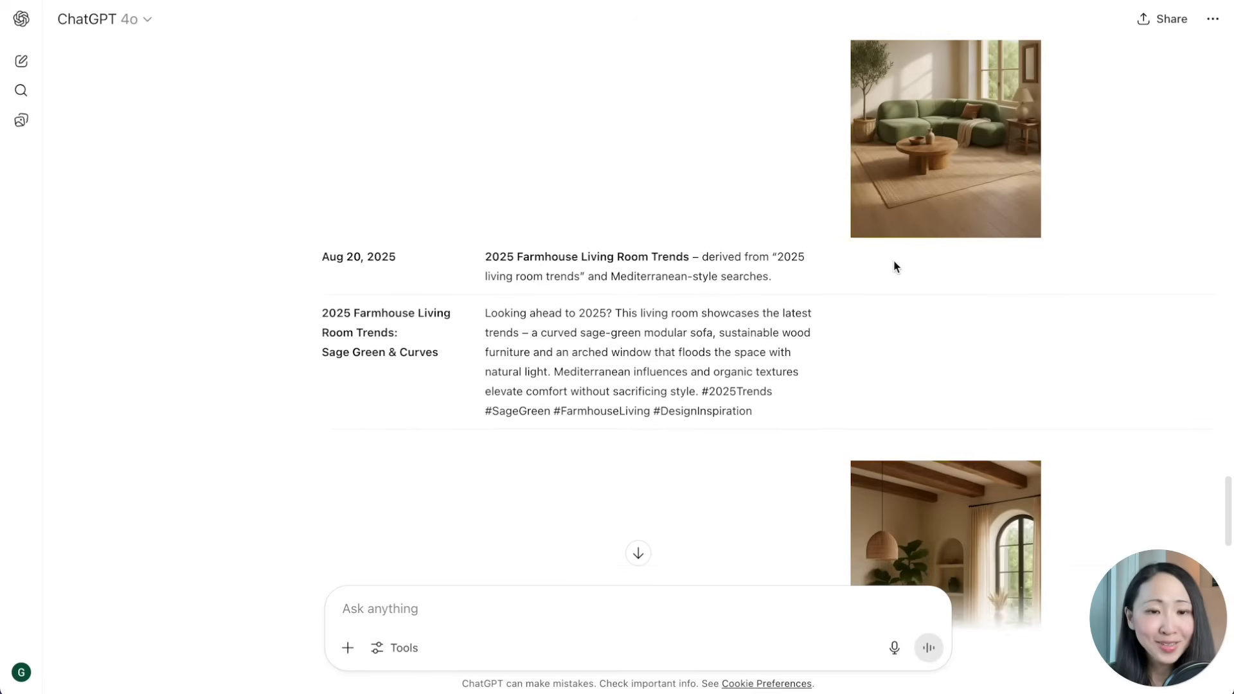
{"action": "scroll", "coordinate": [895, 265], "scroll_direction": "down", "scroll_amount": 1}
{"action": "scroll", "coordinate": [894, 265], "scroll_direction": "down", "scroll_amount": 2}
{"action": "scroll", "coordinate": [894, 265], "scroll_direction": "down", "scroll_amount": 2}
{"action": "scroll", "coordinate": [894, 264], "scroll_direction": "down", "scroll_amount": 2}
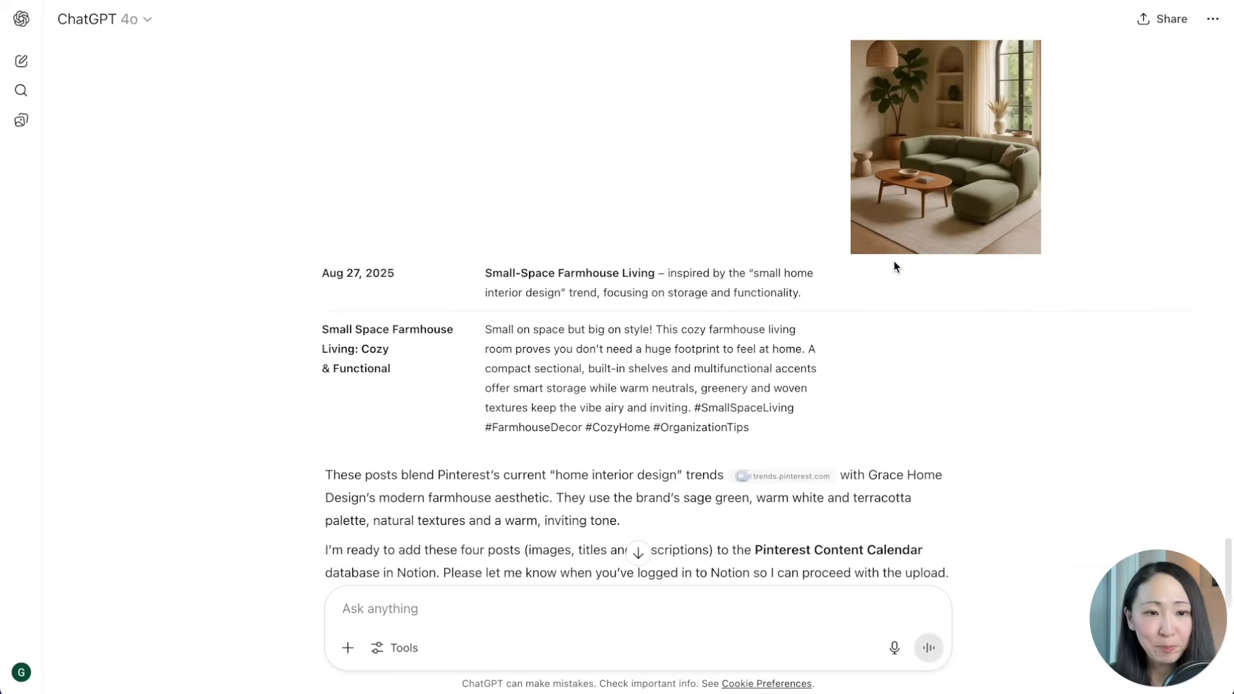
{"action": "scroll", "coordinate": [894, 265], "scroll_direction": "down", "scroll_amount": 1}
{"action": "scroll", "coordinate": [895, 265], "scroll_direction": "down", "scroll_amount": 1}
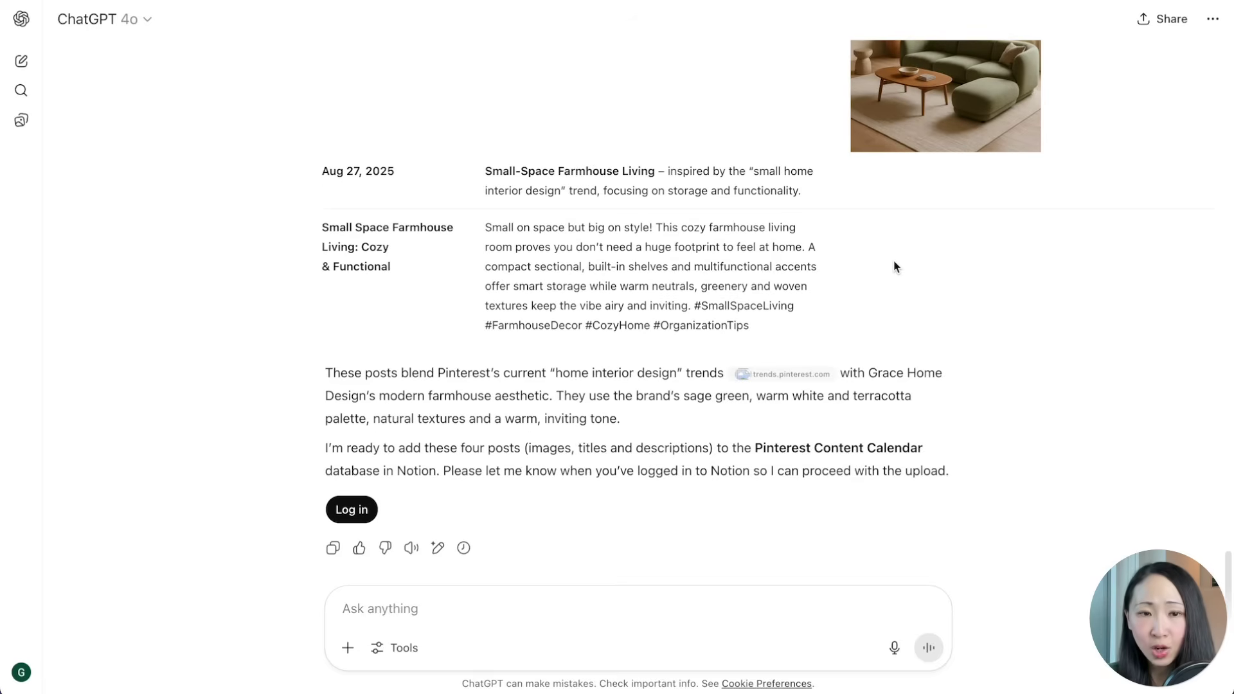
{"action": "scroll", "coordinate": [894, 265], "scroll_direction": "down", "scroll_amount": 1}
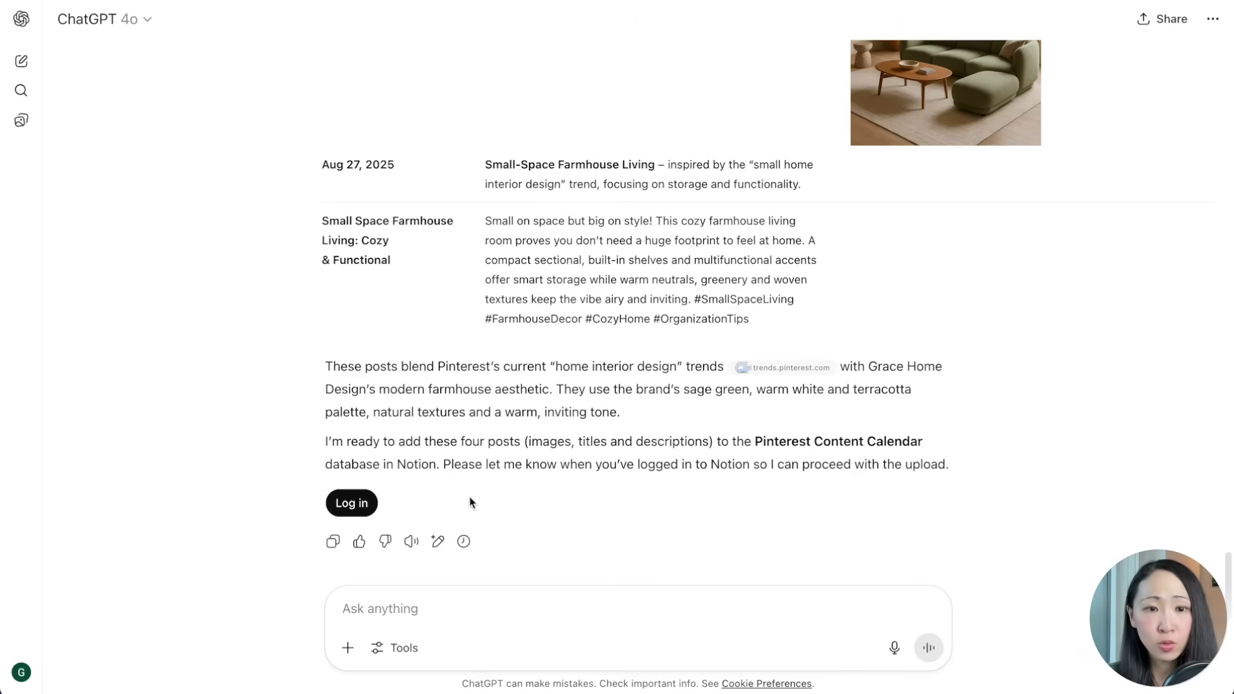
- Take over the agent's browser, log into notion.com's Pinterest Content Calendar, and hand control back
{"action": "left_click", "coordinate": [346, 502]}
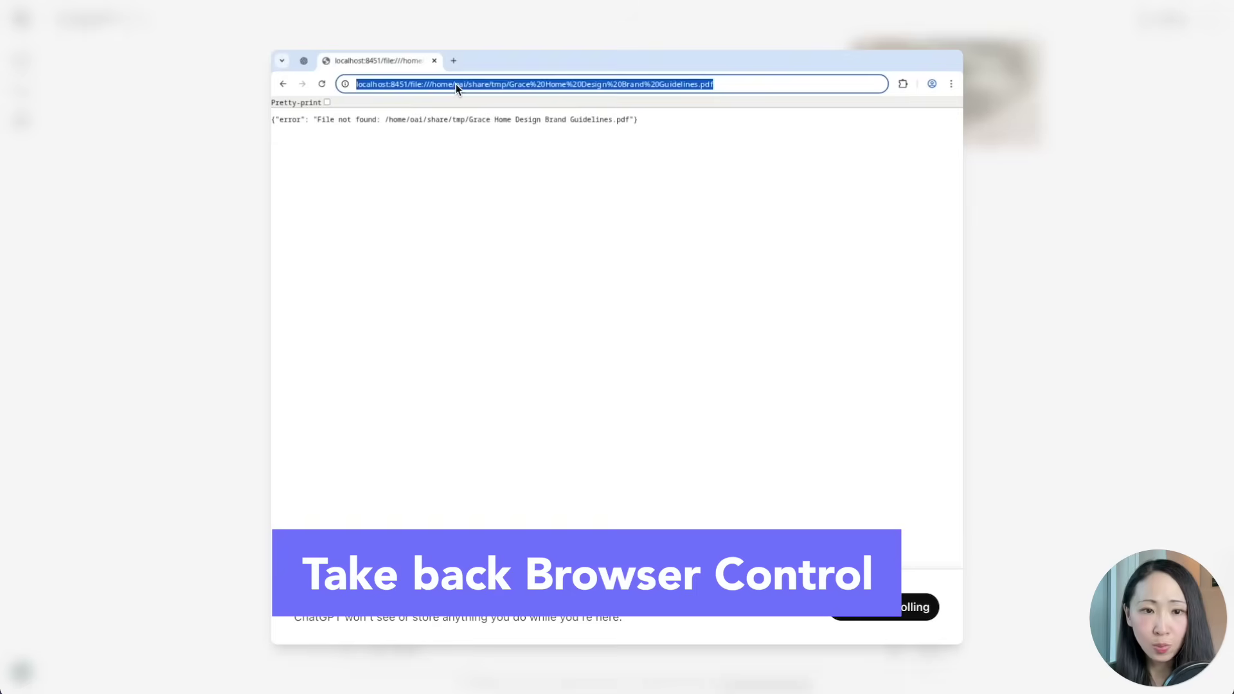
{"action": "type", "text": "notion"}
{"action": "key", "text": "Return"}
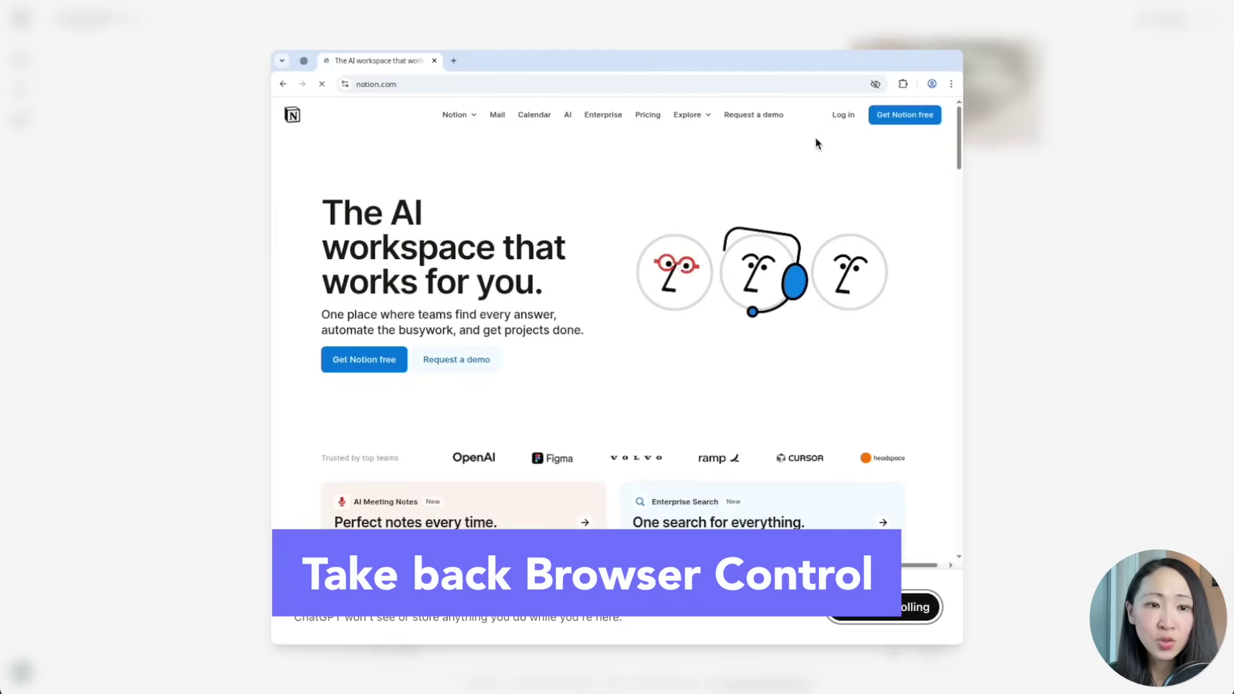
{"action": "left_click", "coordinate": [841, 116]}
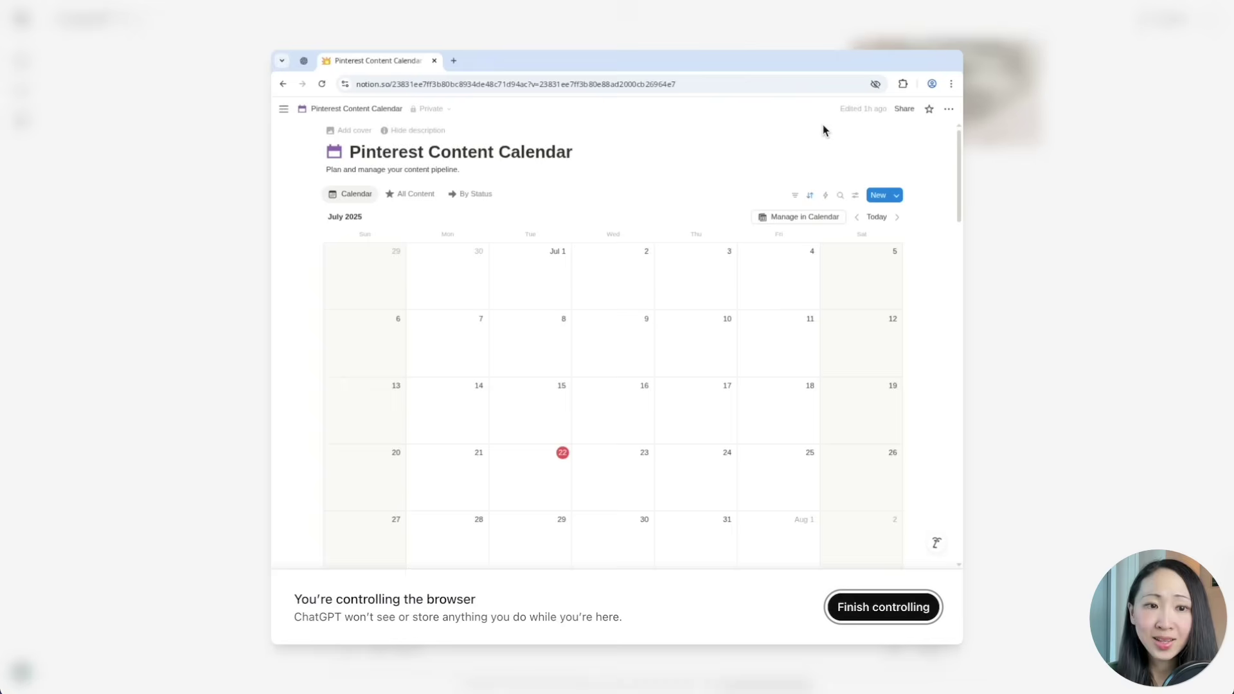
{"action": "left_click", "coordinate": [883, 607]}
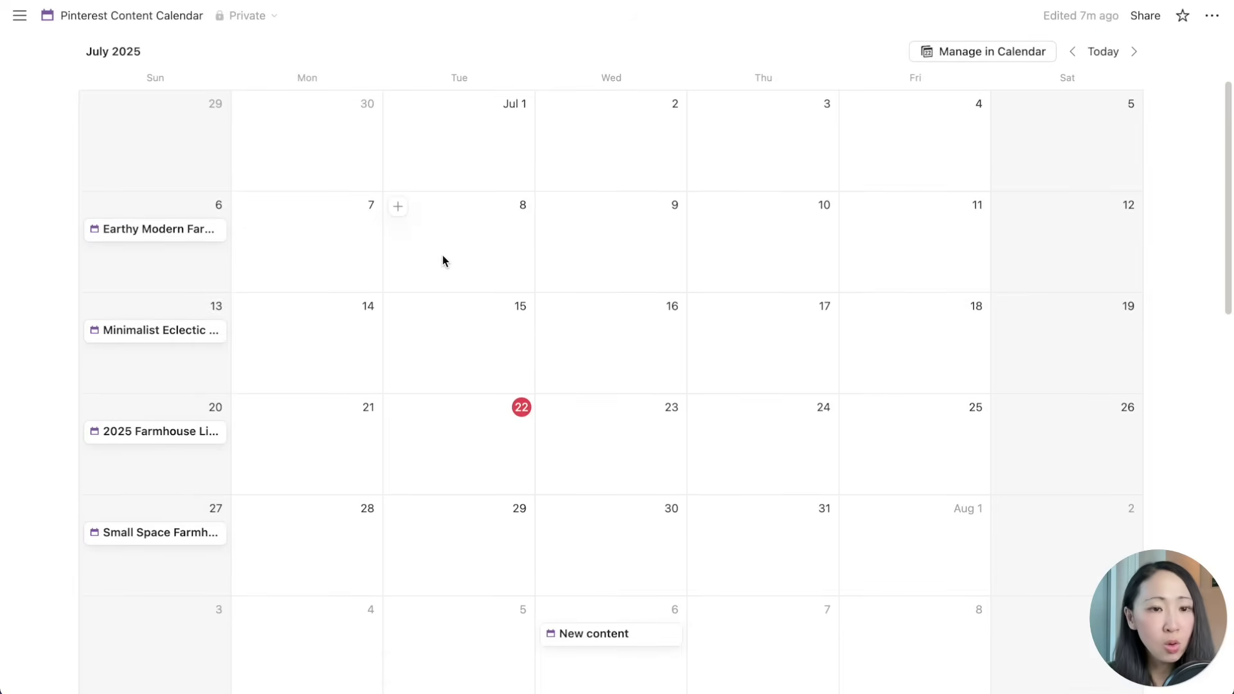
- Download the first scheduled post's terracotta living-room image and reveal it in its folder
{"action": "left_click", "coordinate": [159, 228]}
{"action": "left_click_drag", "start_coordinate": [1022, 238], "coordinate": [1006, 506]}
{"action": "right_click", "coordinate": [542, 266]}
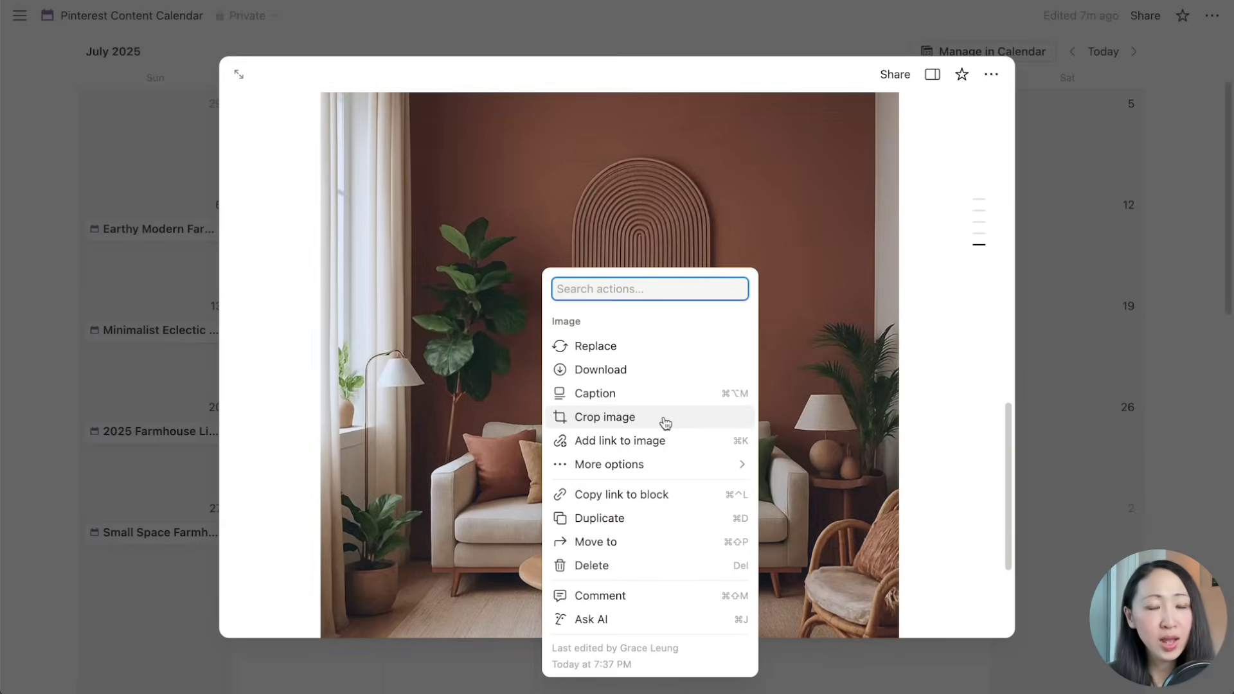
{"action": "left_click", "coordinate": [639, 372]}
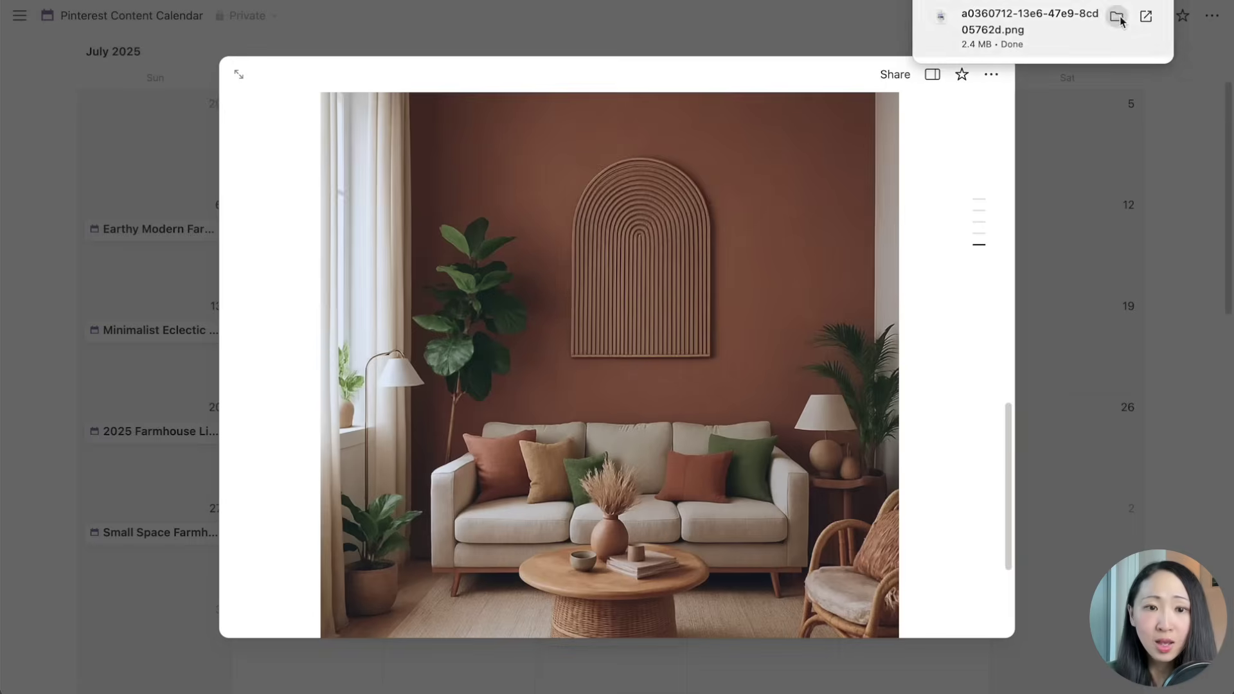
{"action": "left_click", "coordinate": [1118, 18]}
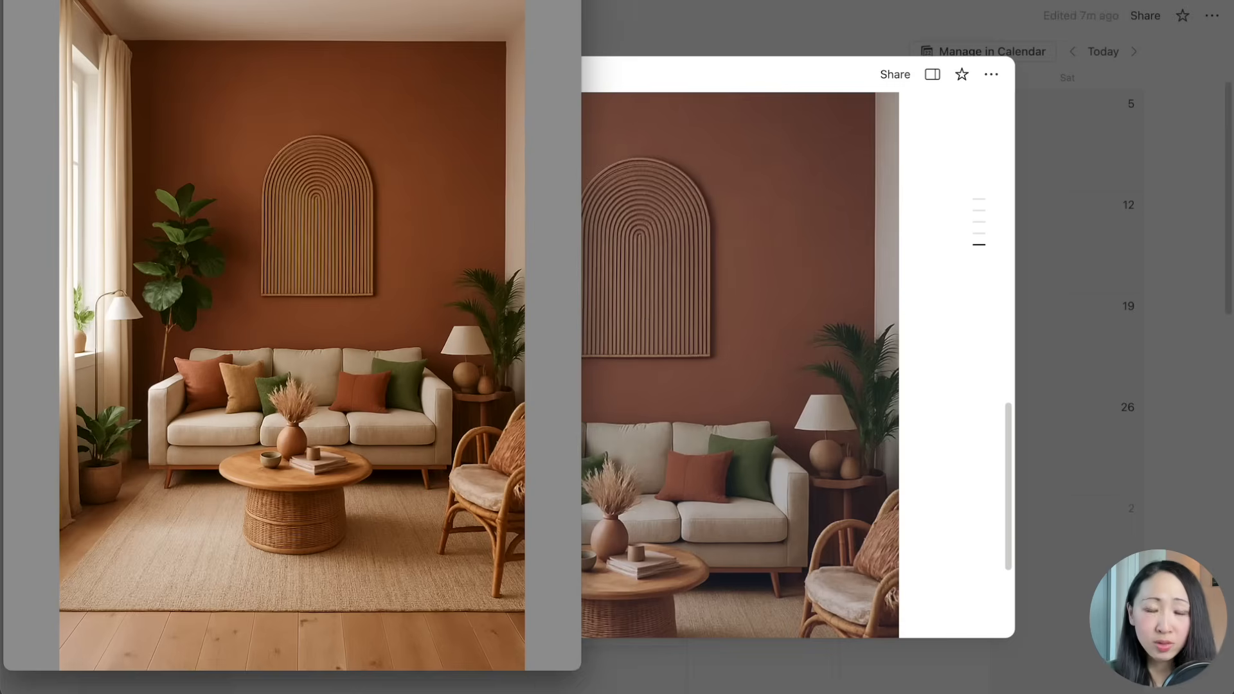
{"action": "left_click_drag", "start_coordinate": [290, 8], "coordinate": [673, 90]}
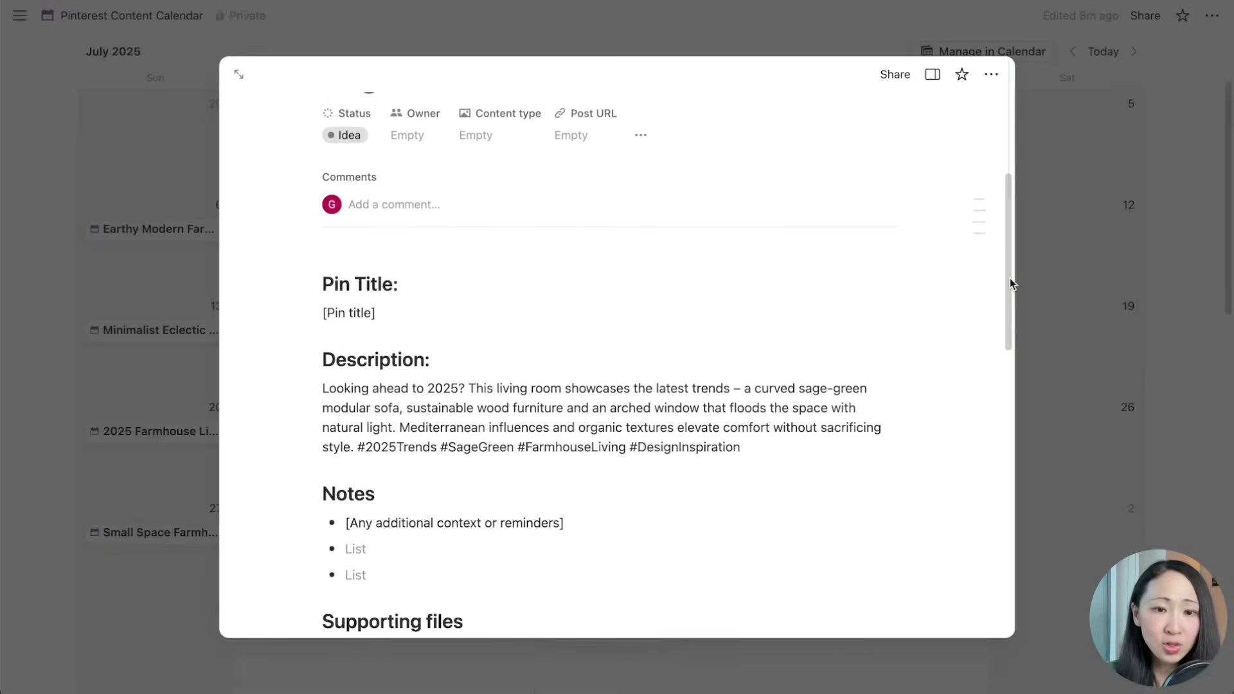
{"action": "left_click_drag", "start_coordinate": [1010, 277], "coordinate": [1012, 501]}
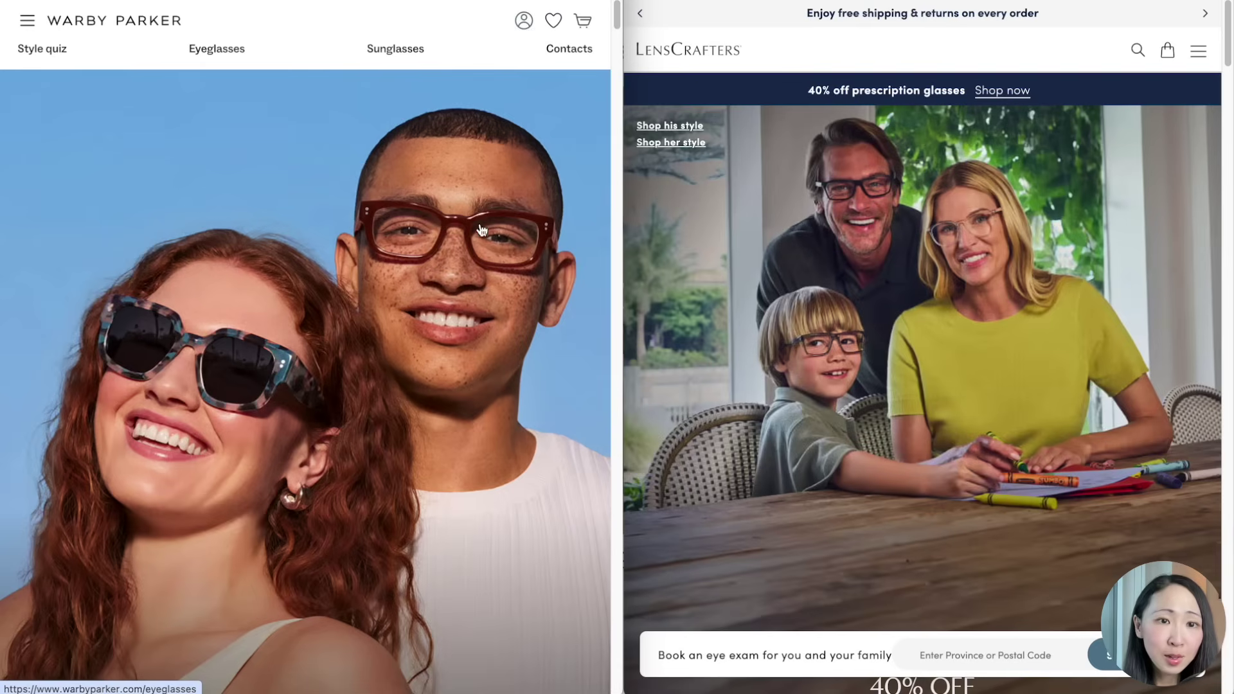
{"action": "left_click", "coordinate": [26, 22]}
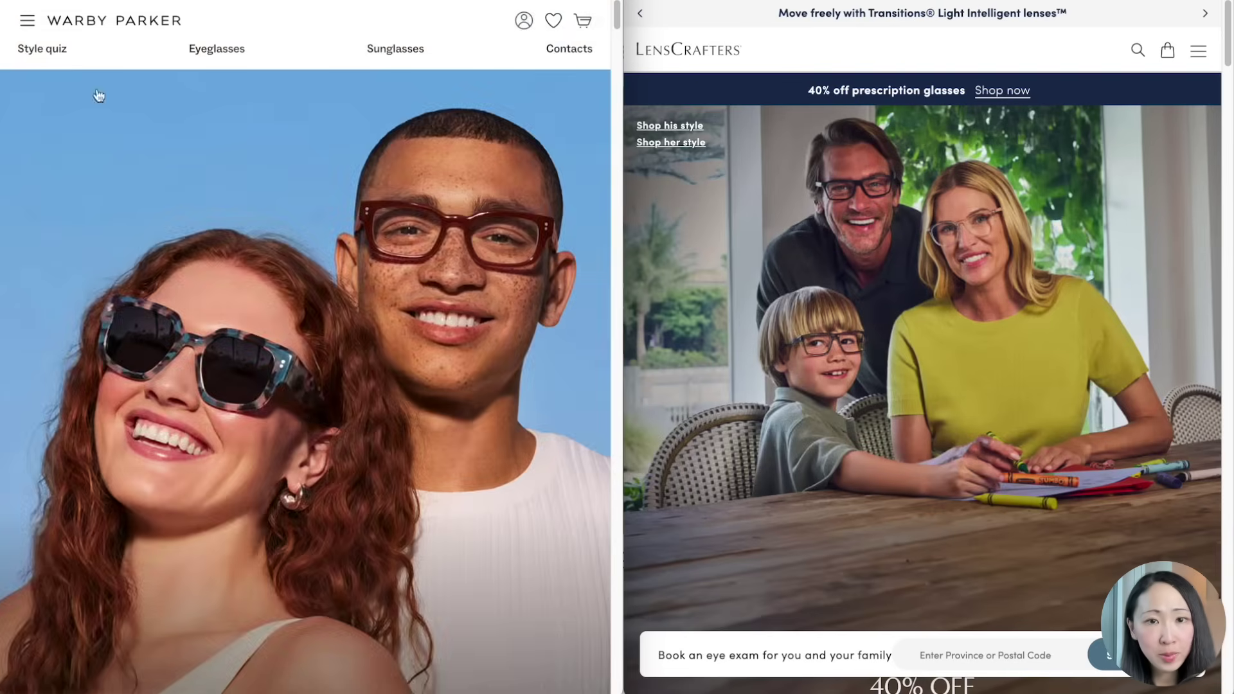
{"action": "scroll", "coordinate": [303, 415], "scroll_direction": "down", "scroll_amount": 8}
{"action": "scroll", "coordinate": [303, 415], "scroll_direction": "down", "scroll_amount": 3}
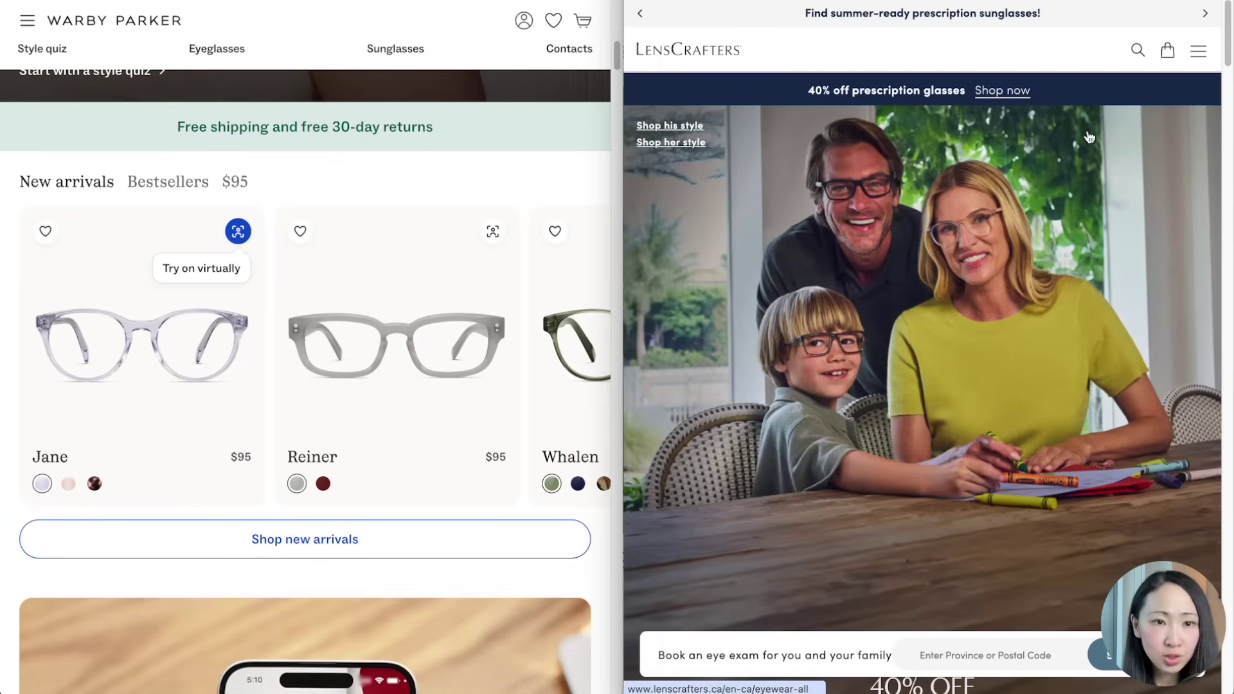
{"action": "left_click", "coordinate": [1199, 51]}
{"action": "left_click", "coordinate": [1213, 51]}
{"action": "scroll", "coordinate": [997, 348], "scroll_direction": "down", "scroll_amount": 5}
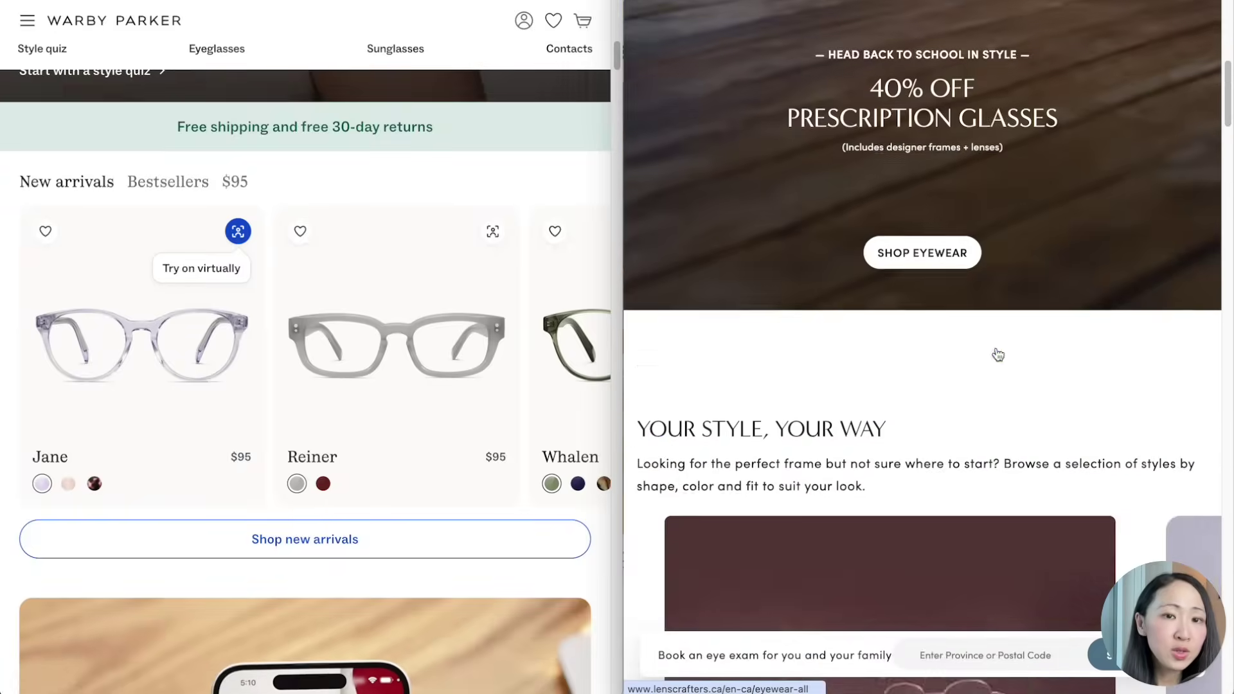
{"action": "scroll", "coordinate": [997, 348], "scroll_direction": "down", "scroll_amount": 5}
{"action": "scroll", "coordinate": [996, 347], "scroll_direction": "down", "scroll_amount": 5}
{"action": "scroll", "coordinate": [995, 348], "scroll_direction": "down", "scroll_amount": 4}
{"action": "scroll", "coordinate": [996, 348], "scroll_direction": "down", "scroll_amount": 5}
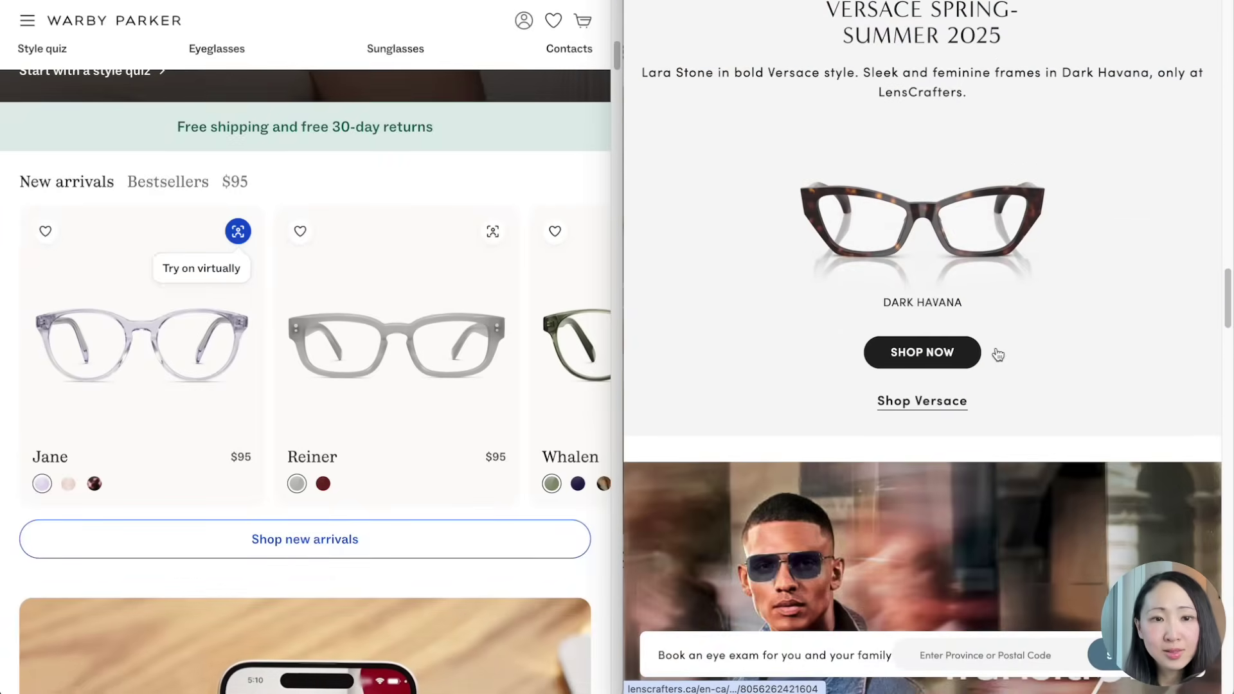
{"action": "scroll", "coordinate": [996, 347], "scroll_direction": "down", "scroll_amount": 5}
{"action": "scroll", "coordinate": [996, 349], "scroll_direction": "down", "scroll_amount": 2}
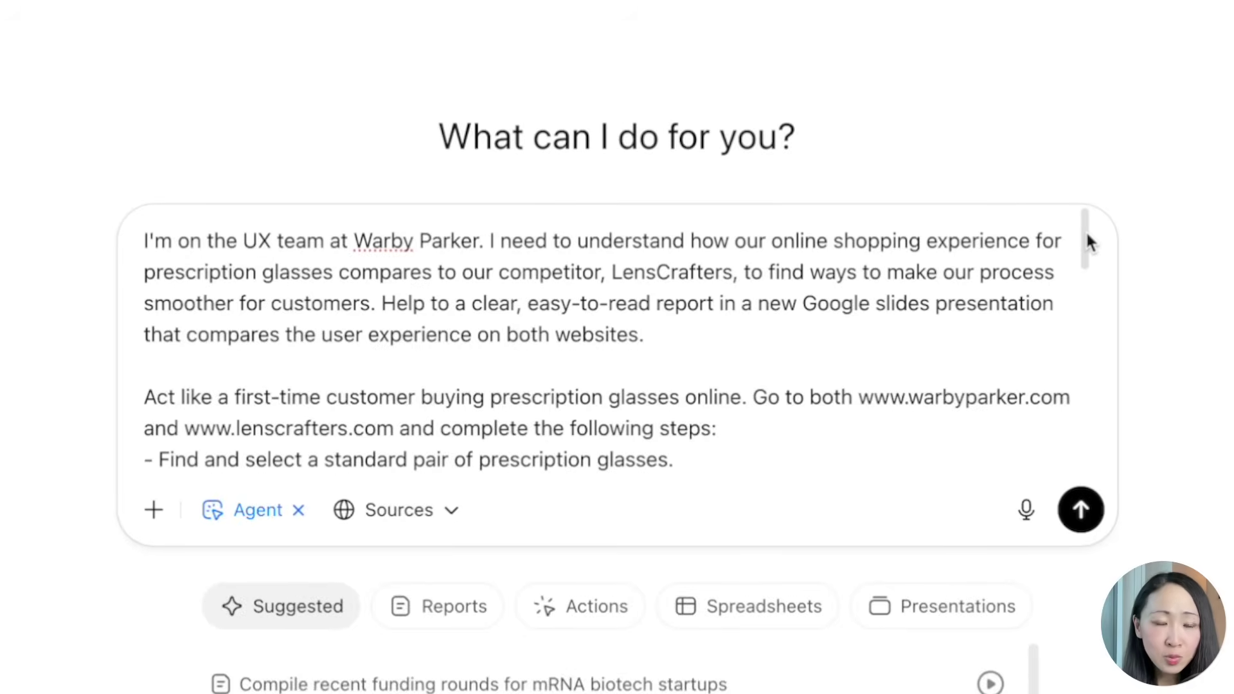
{"action": "left_click_drag", "start_coordinate": [1085, 230], "coordinate": [1093, 269]}
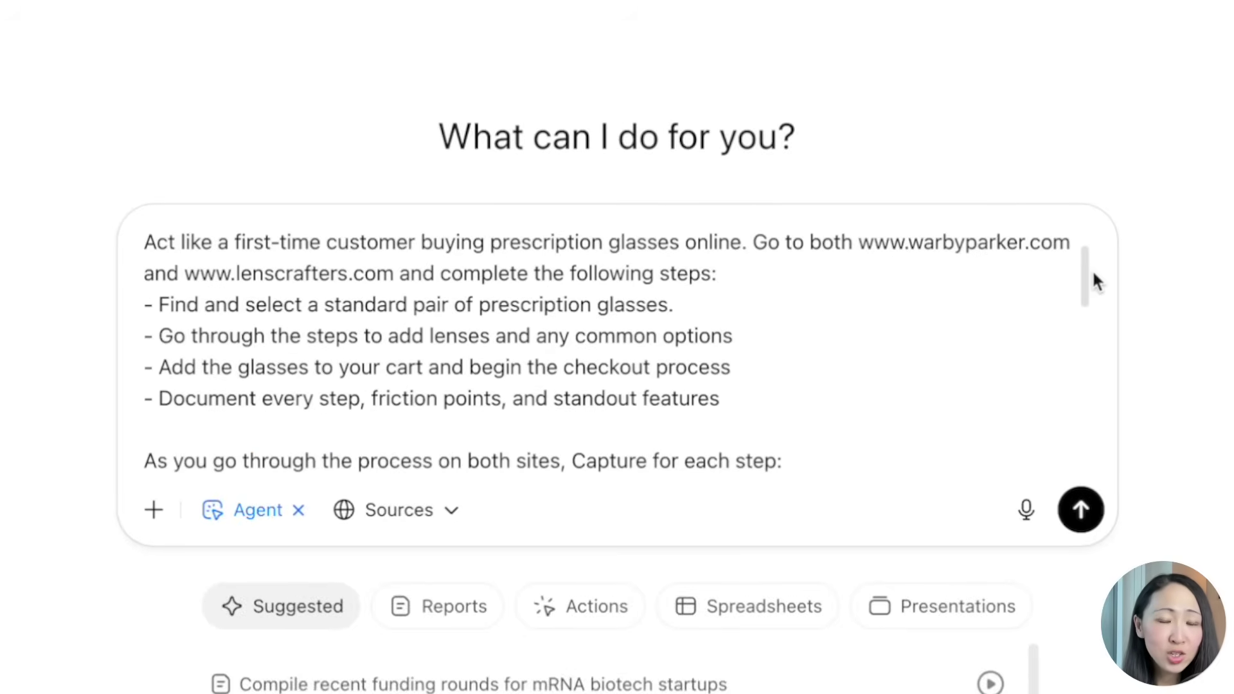
{"action": "left_click_drag", "start_coordinate": [1092, 270], "coordinate": [1099, 324]}
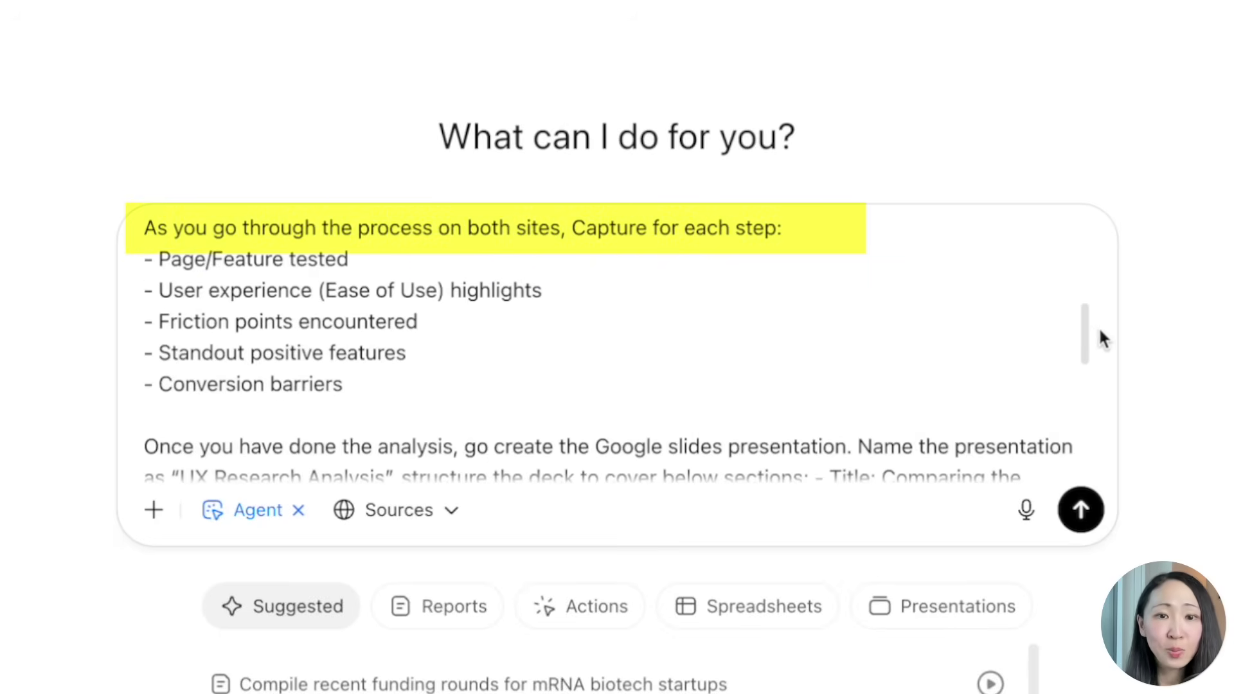
{"action": "left_click_drag", "start_coordinate": [1098, 326], "coordinate": [1110, 373]}
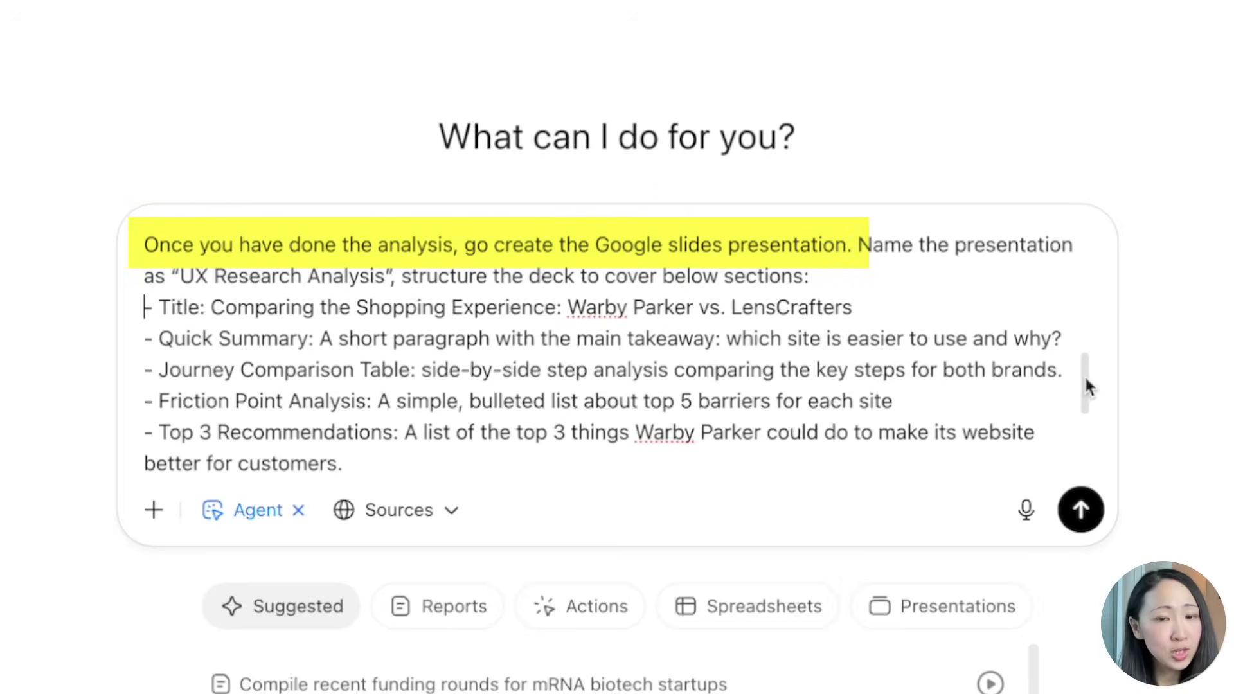
{"action": "left_click_drag", "start_coordinate": [1084, 375], "coordinate": [1101, 441]}
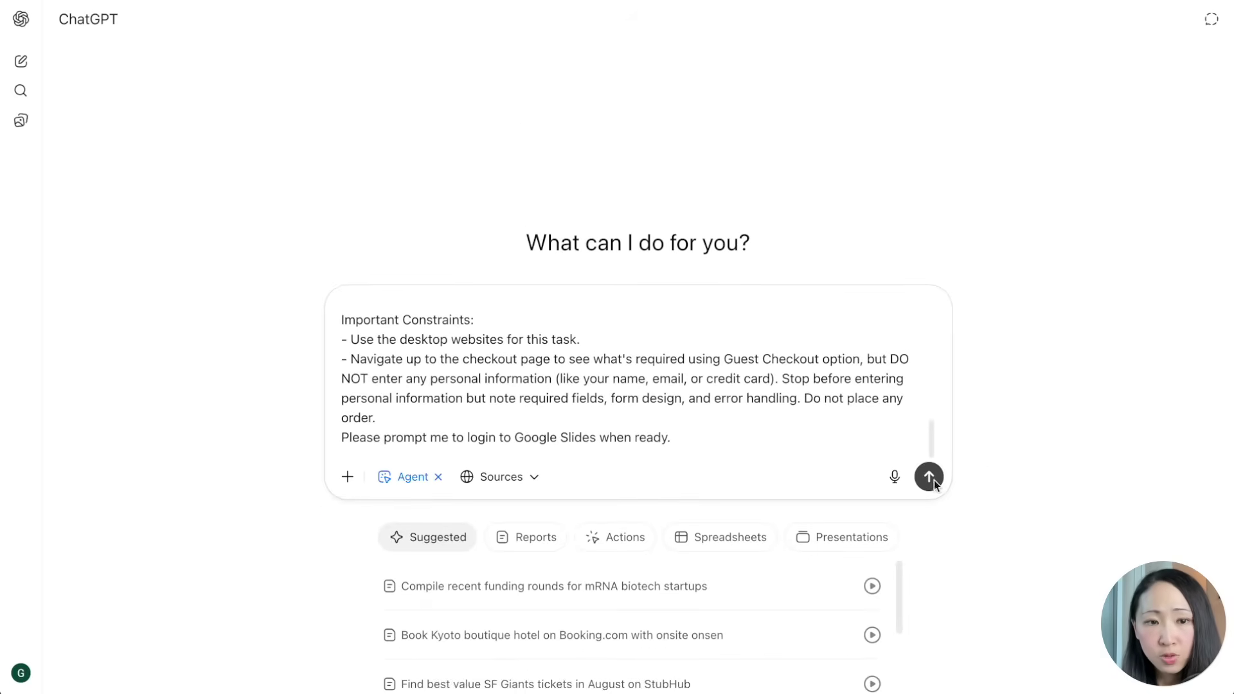
- Send the Warby Parker vs LensCrafters UX study request so the agent builds the slide deck
{"action": "left_click", "coordinate": [929, 477]}
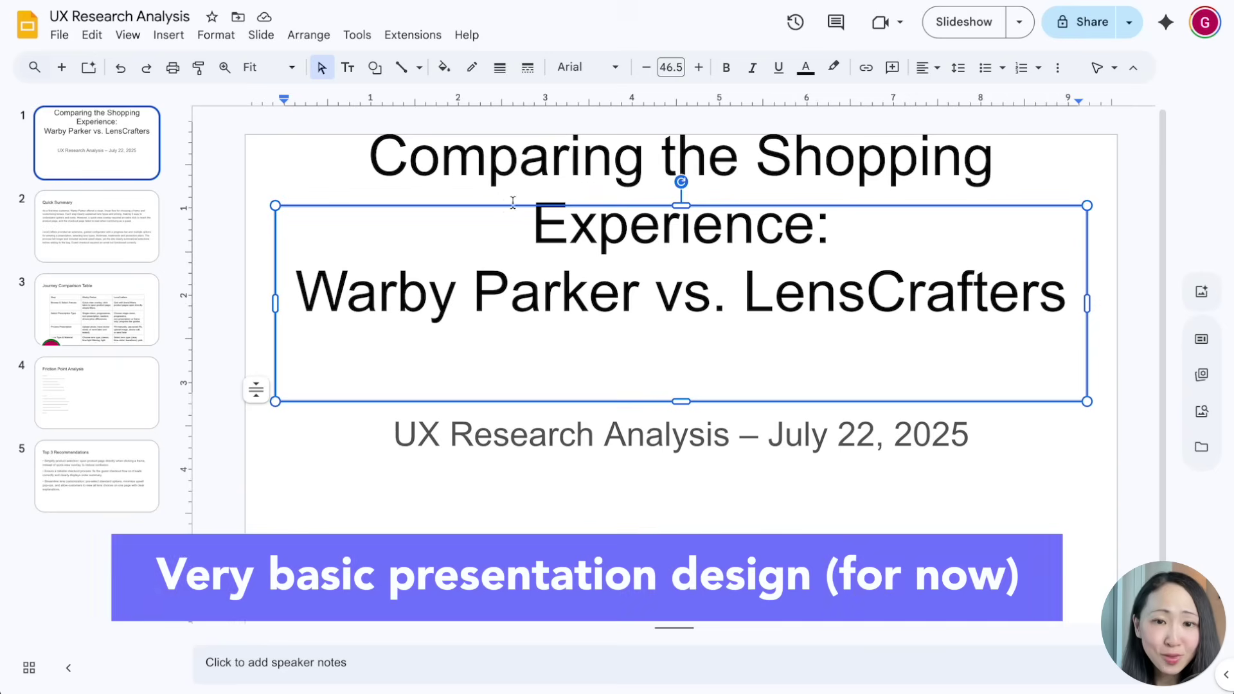
- Step through the deck's slides: Journey Comparison Table, Friction Point Analysis and Top 3 Recommendations
{"action": "left_click", "coordinate": [132, 210]}
{"action": "left_click", "coordinate": [96, 308]}
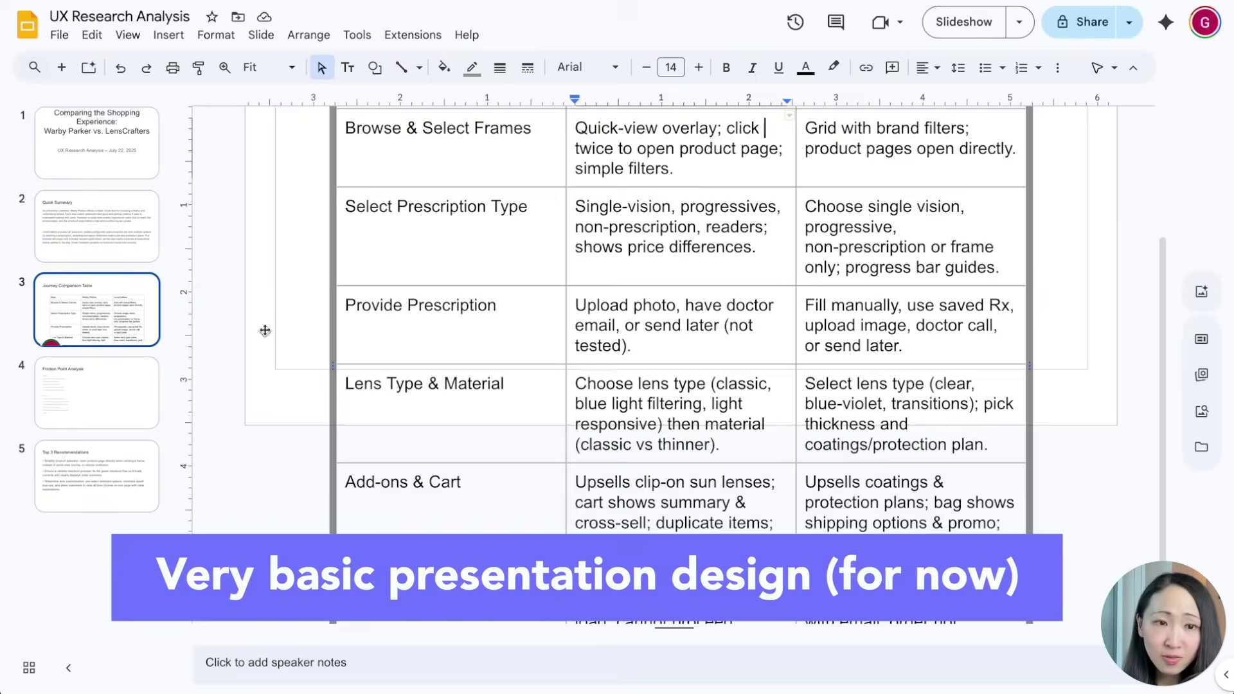
{"action": "left_click", "coordinate": [120, 498]}
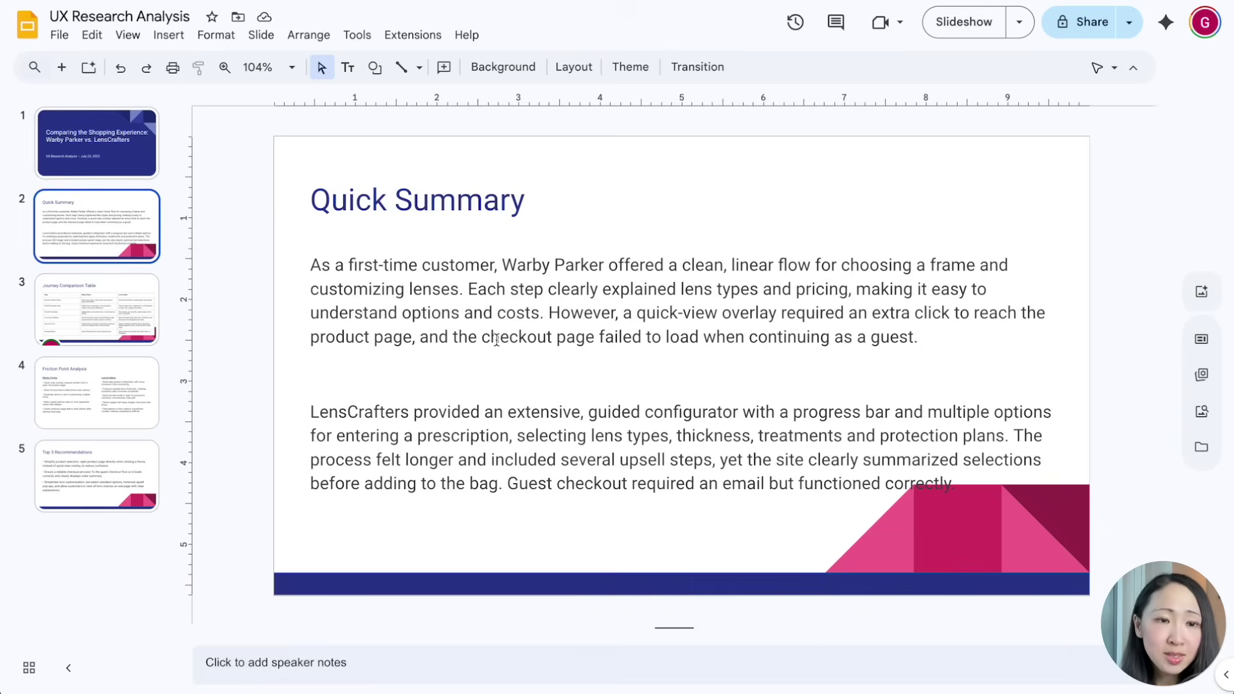
{"action": "left_click", "coordinate": [124, 295]}
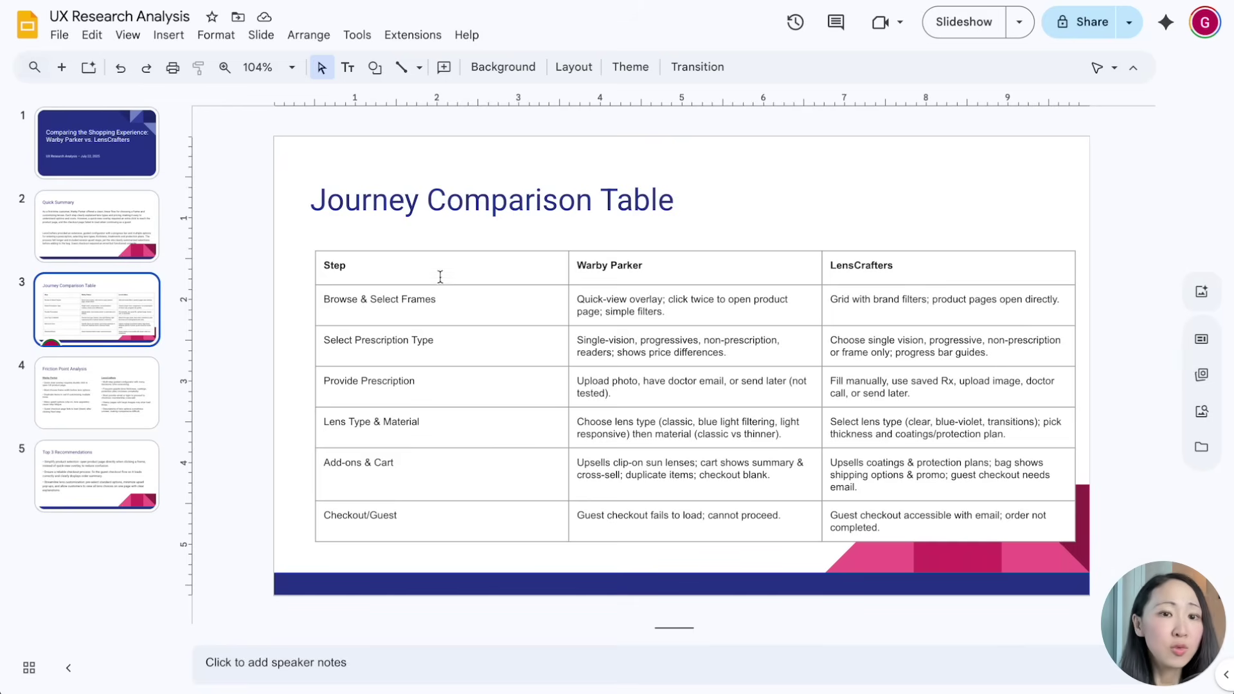
{"action": "left_click", "coordinate": [77, 413]}
{"action": "left_click", "coordinate": [68, 476]}
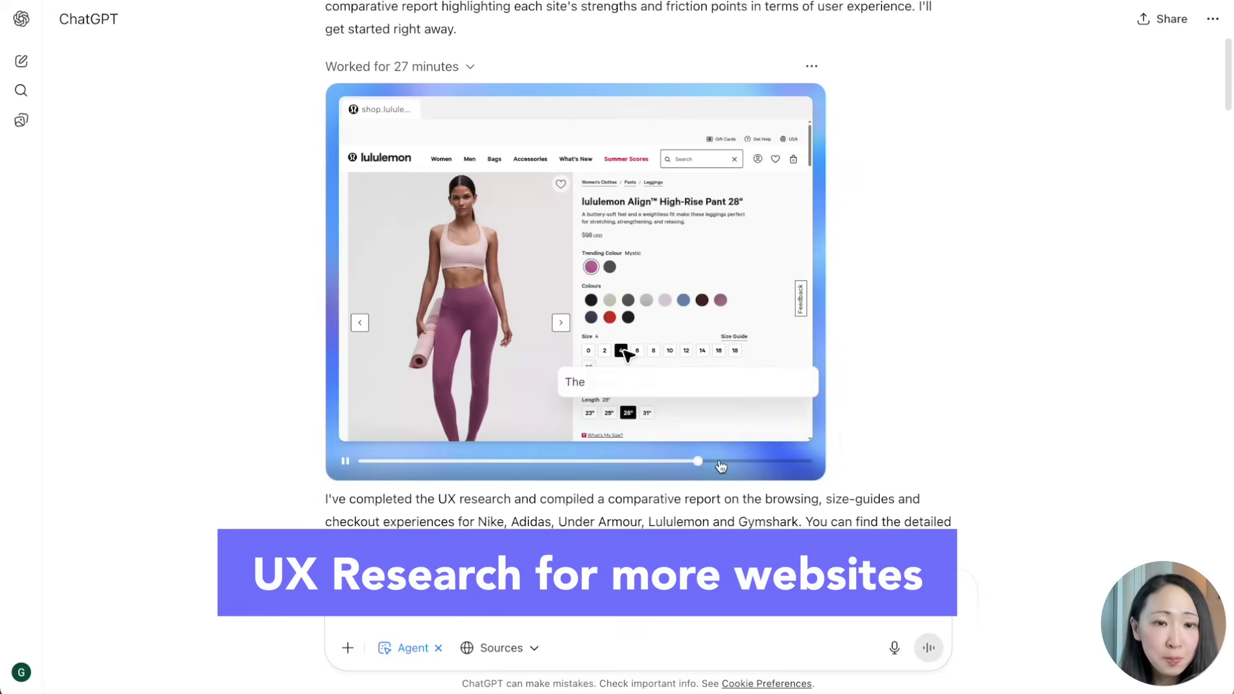
- Skip the agent's replay video ahead to the checkout portion of the athletic-wear study
{"action": "left_click_drag", "start_coordinate": [720, 465], "coordinate": [745, 467]}
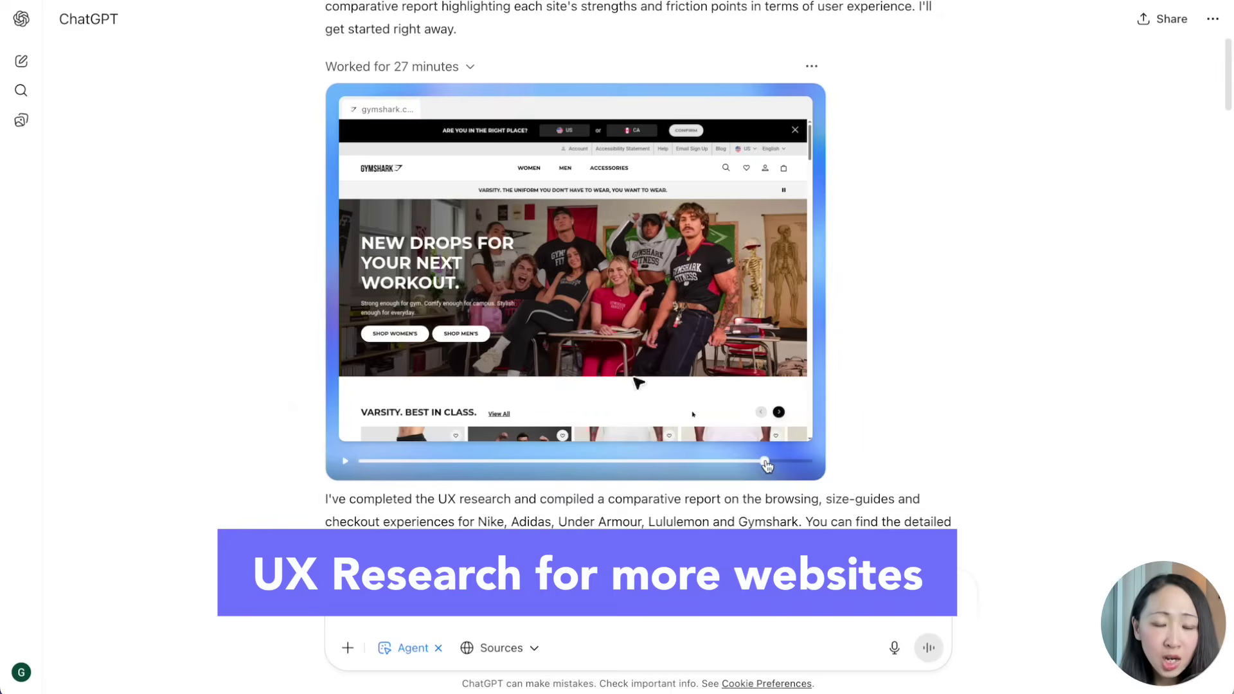
{"action": "scroll", "coordinate": [1004, 373], "scroll_direction": "down", "scroll_amount": 5}
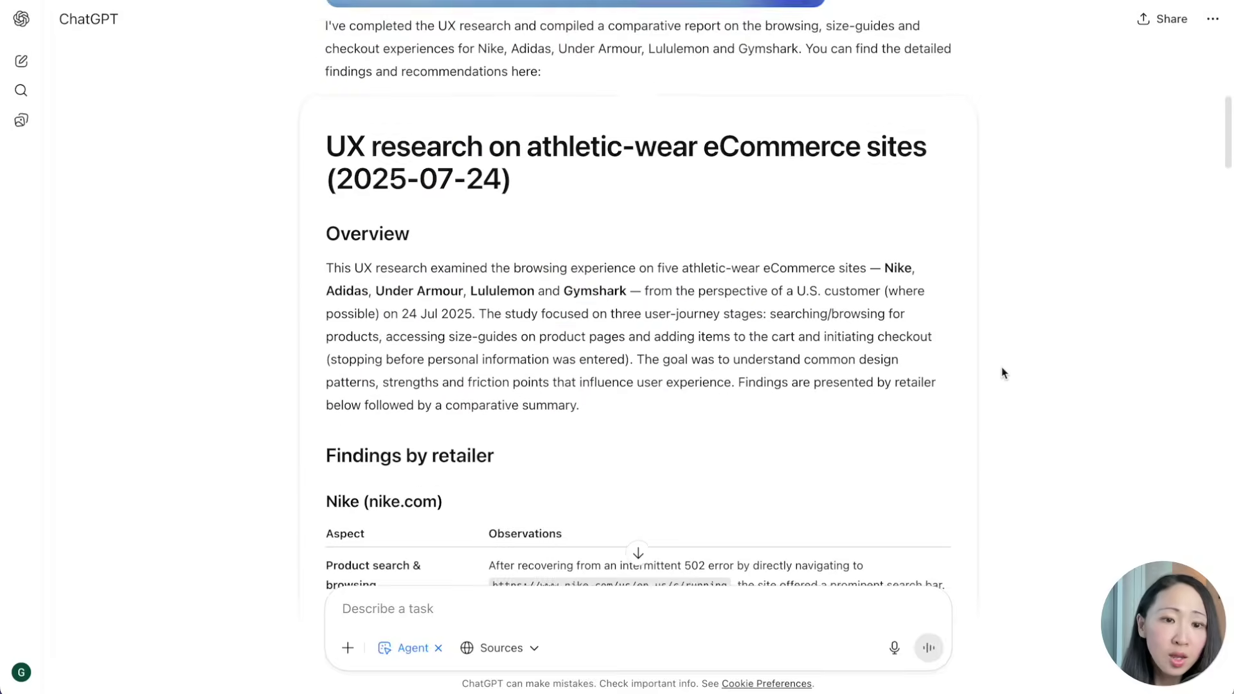
{"action": "scroll", "coordinate": [1004, 372], "scroll_direction": "down", "scroll_amount": 3}
{"action": "scroll", "coordinate": [1004, 373], "scroll_direction": "down", "scroll_amount": 3}
{"action": "scroll", "coordinate": [1004, 374], "scroll_direction": "down", "scroll_amount": 2}
{"action": "scroll", "coordinate": [1004, 373], "scroll_direction": "down", "scroll_amount": 2}
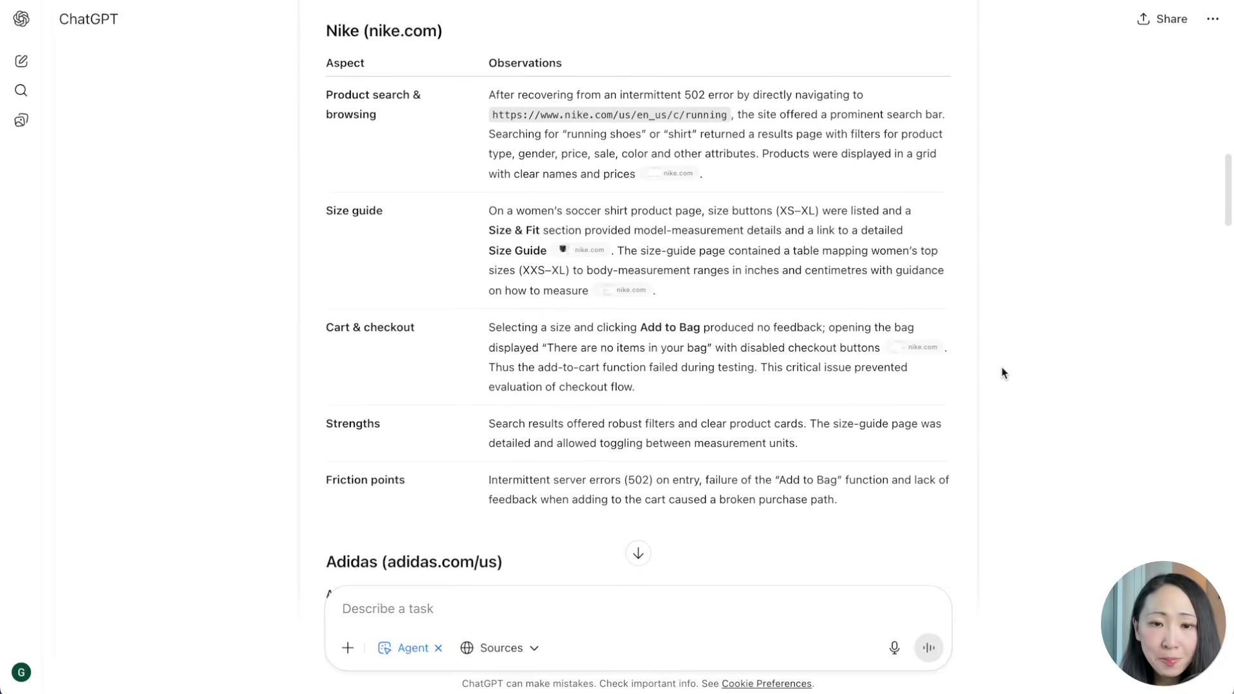
{"action": "scroll", "coordinate": [1004, 374], "scroll_direction": "down", "scroll_amount": 2}
{"action": "scroll", "coordinate": [1003, 373], "scroll_direction": "down", "scroll_amount": 5}
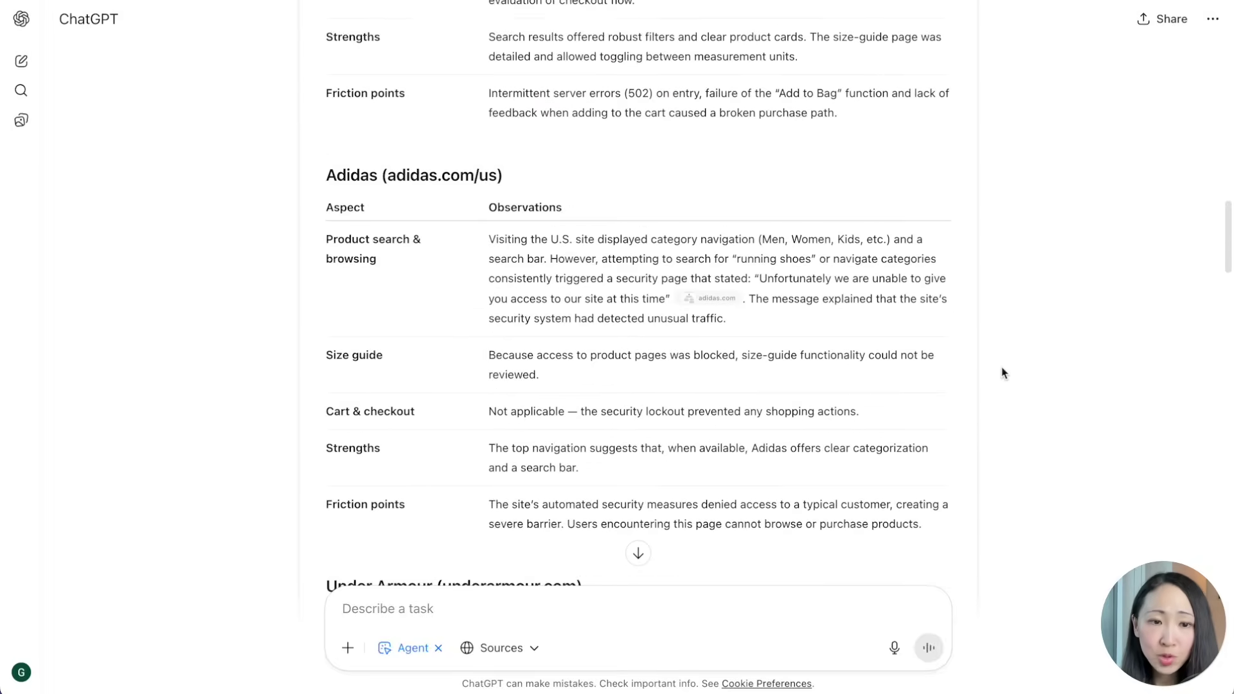
{"action": "scroll", "coordinate": [1004, 373], "scroll_direction": "down", "scroll_amount": 4}
{"action": "scroll", "coordinate": [1003, 373], "scroll_direction": "down", "scroll_amount": 4}
{"action": "scroll", "coordinate": [1003, 374], "scroll_direction": "down", "scroll_amount": 5}
{"action": "scroll", "coordinate": [1004, 374], "scroll_direction": "down", "scroll_amount": 4}
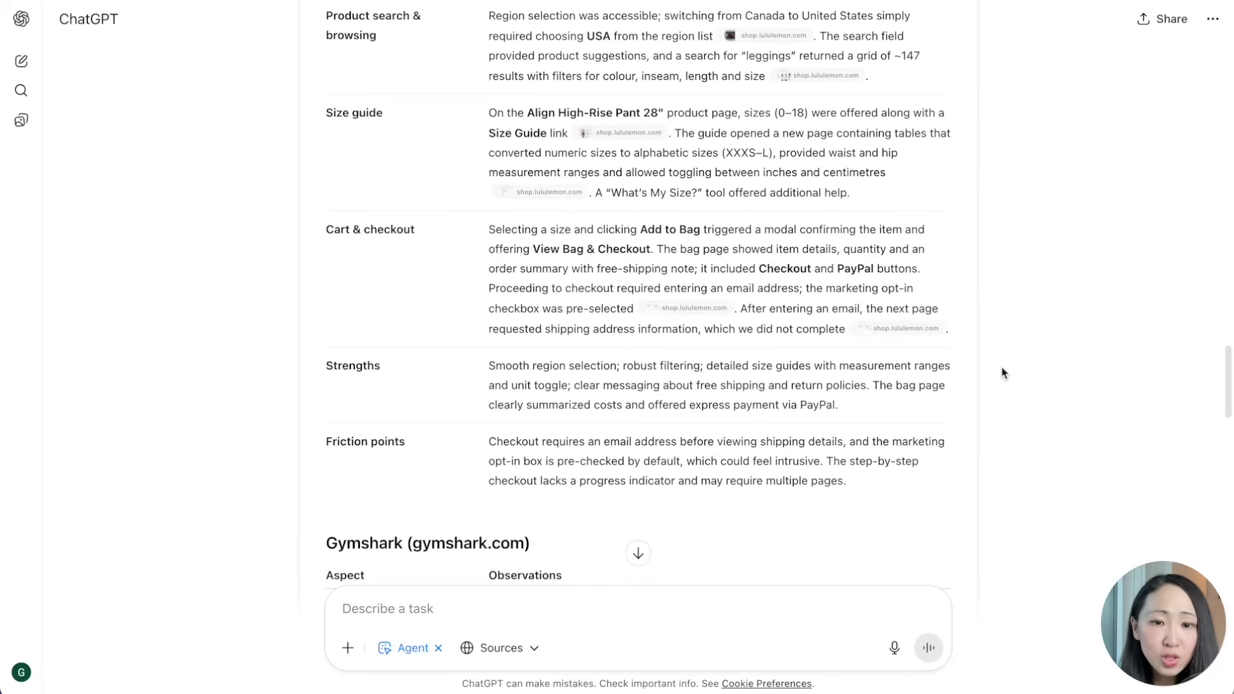
{"action": "scroll", "coordinate": [1003, 373], "scroll_direction": "down", "scroll_amount": 2}
{"action": "scroll", "coordinate": [1003, 373], "scroll_direction": "down", "scroll_amount": 3}
{"action": "scroll", "coordinate": [1004, 372], "scroll_direction": "down", "scroll_amount": 4}
{"action": "scroll", "coordinate": [1004, 373], "scroll_direction": "down", "scroll_amount": 4}
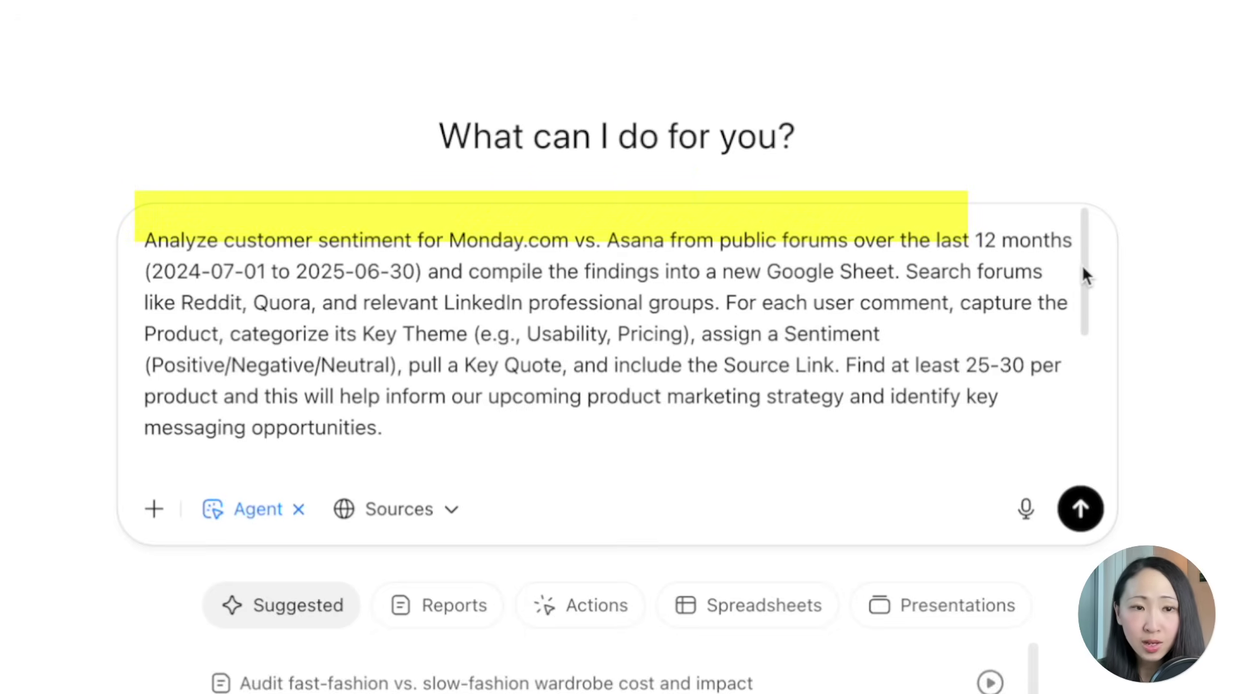
{"action": "left_click_drag", "start_coordinate": [1081, 264], "coordinate": [1084, 338]}
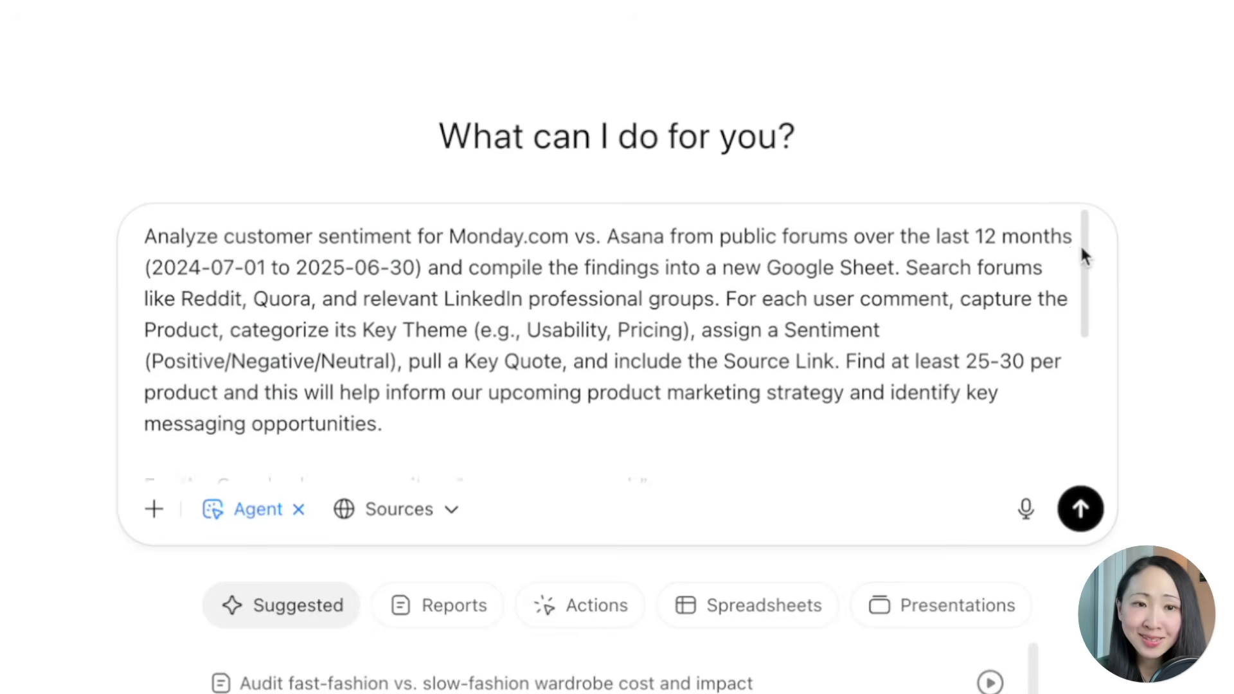
{"action": "left_click_drag", "start_coordinate": [1083, 253], "coordinate": [1095, 413]}
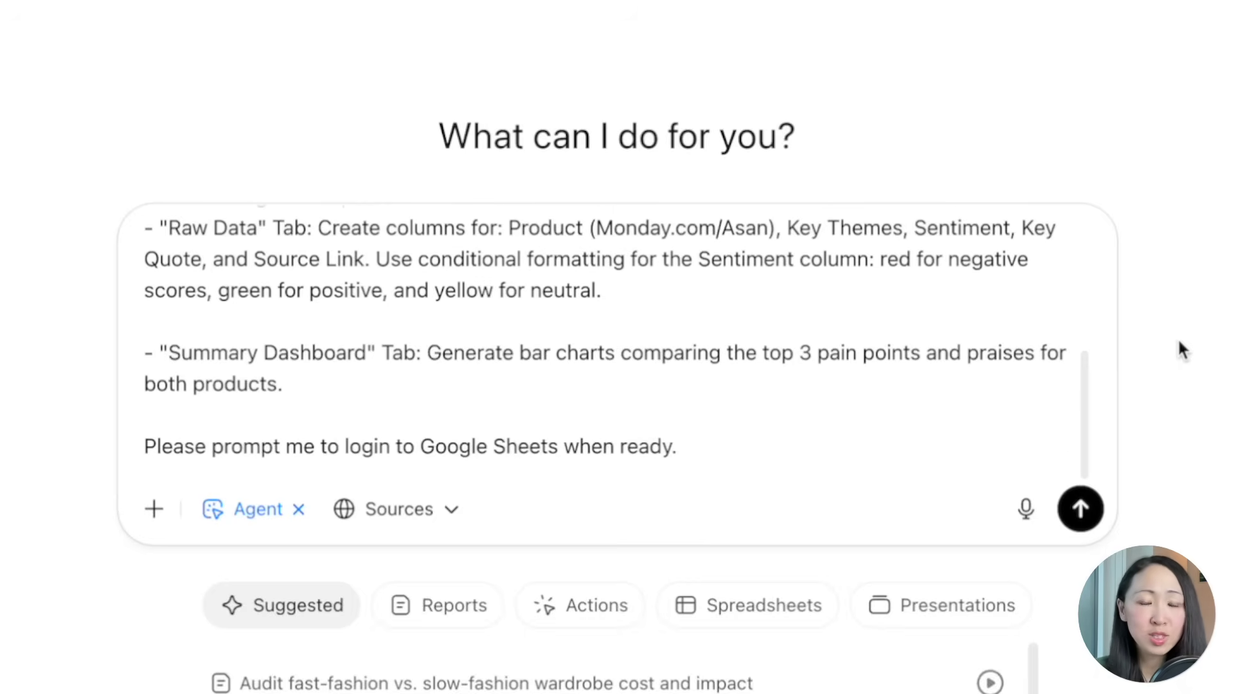
- Submit the Monday.com vs Asana forum sentiment research request to the agent
{"action": "key", "text": "Return"}
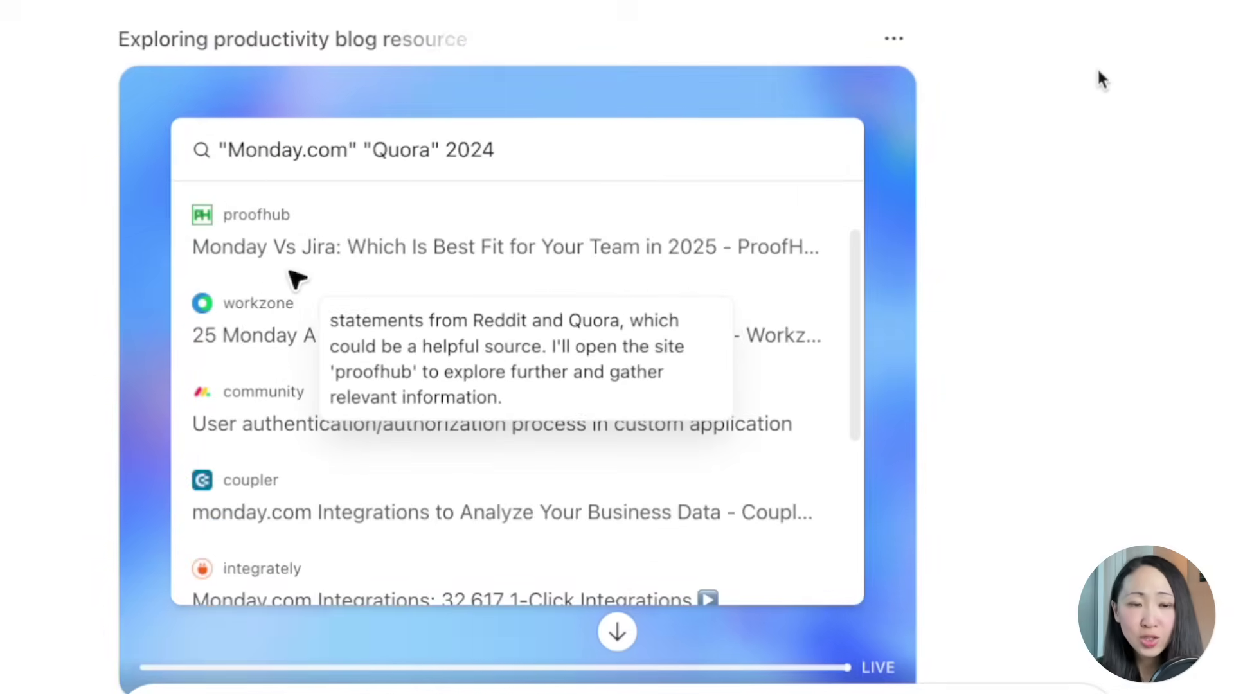
- Check the agent's activity log, then return to its live browser view
{"action": "left_click", "coordinate": [893, 39]}
{"action": "left_click", "coordinate": [1002, 92]}
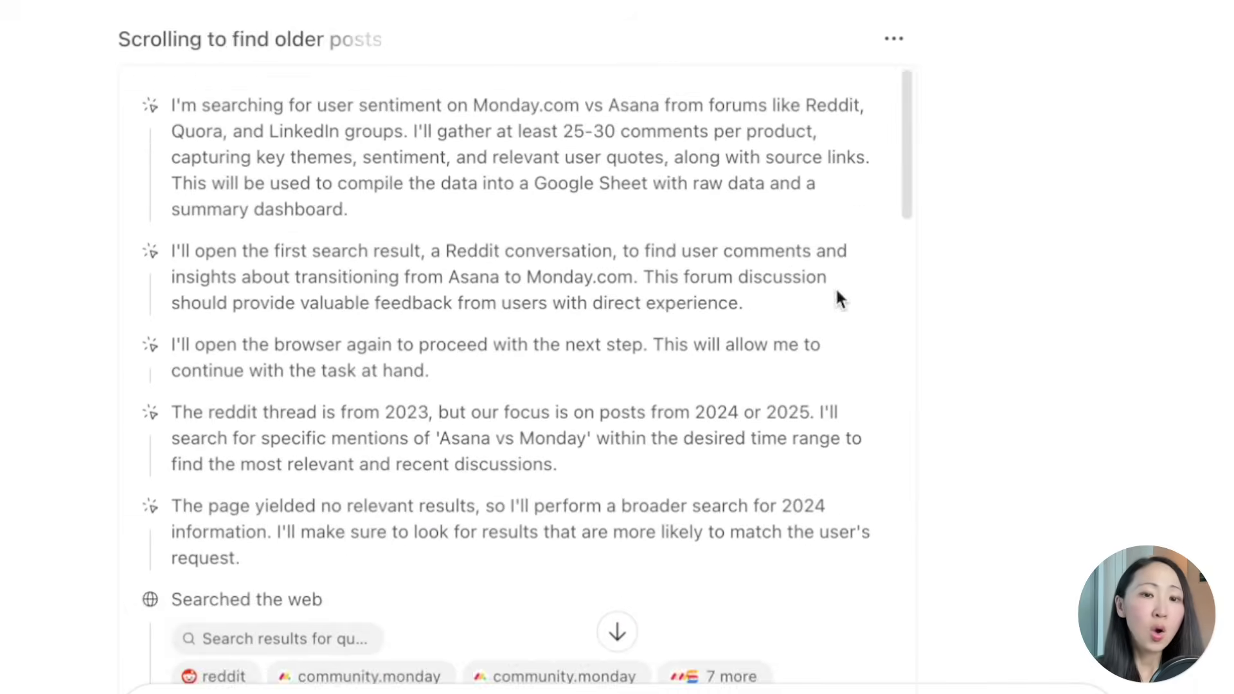
{"action": "left_click_drag", "start_coordinate": [908, 140], "coordinate": [901, 448]}
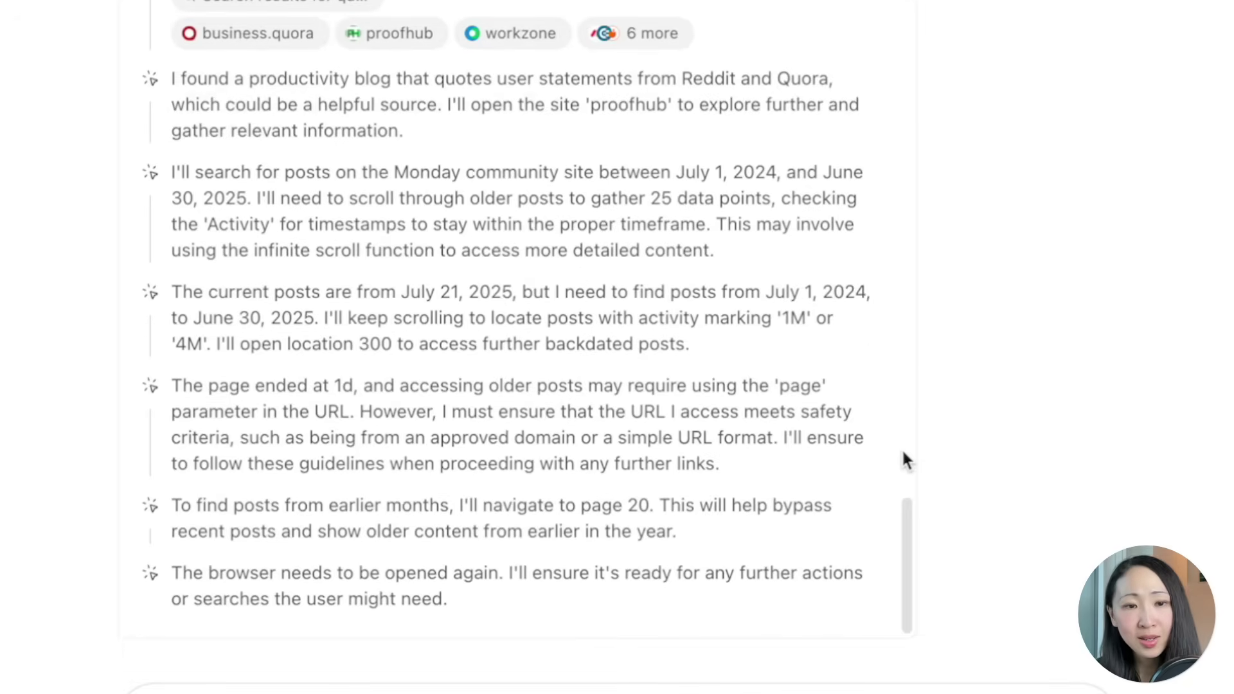
{"action": "left_click", "coordinate": [811, 138]}
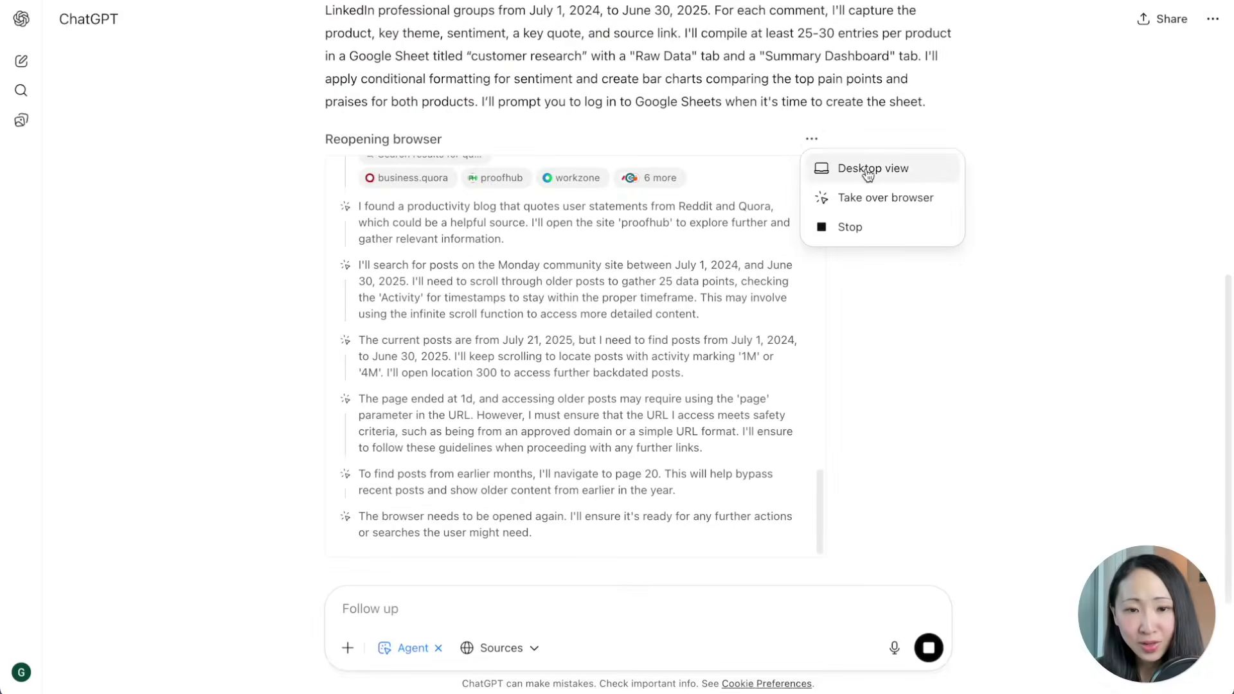
{"action": "left_click", "coordinate": [862, 168]}
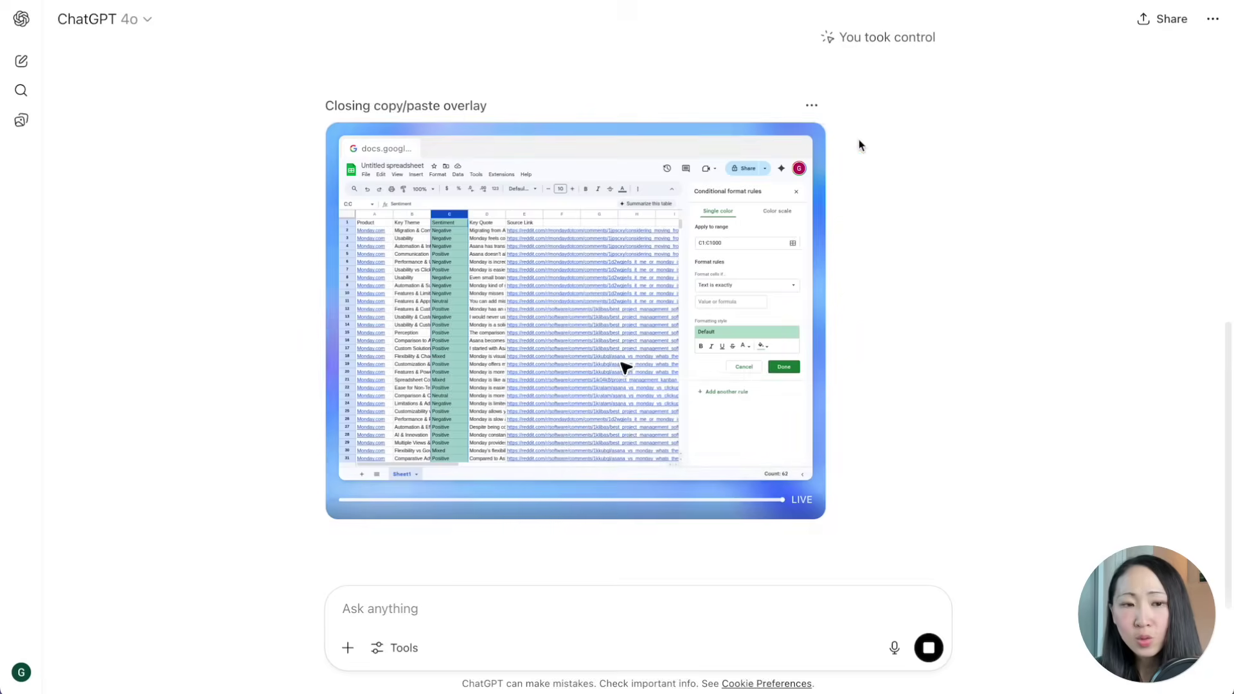
- Take over the agent's browser briefly and let it continue compiling the customer research sheet
{"action": "left_click", "coordinate": [811, 105]}
{"action": "left_click", "coordinate": [850, 169]}
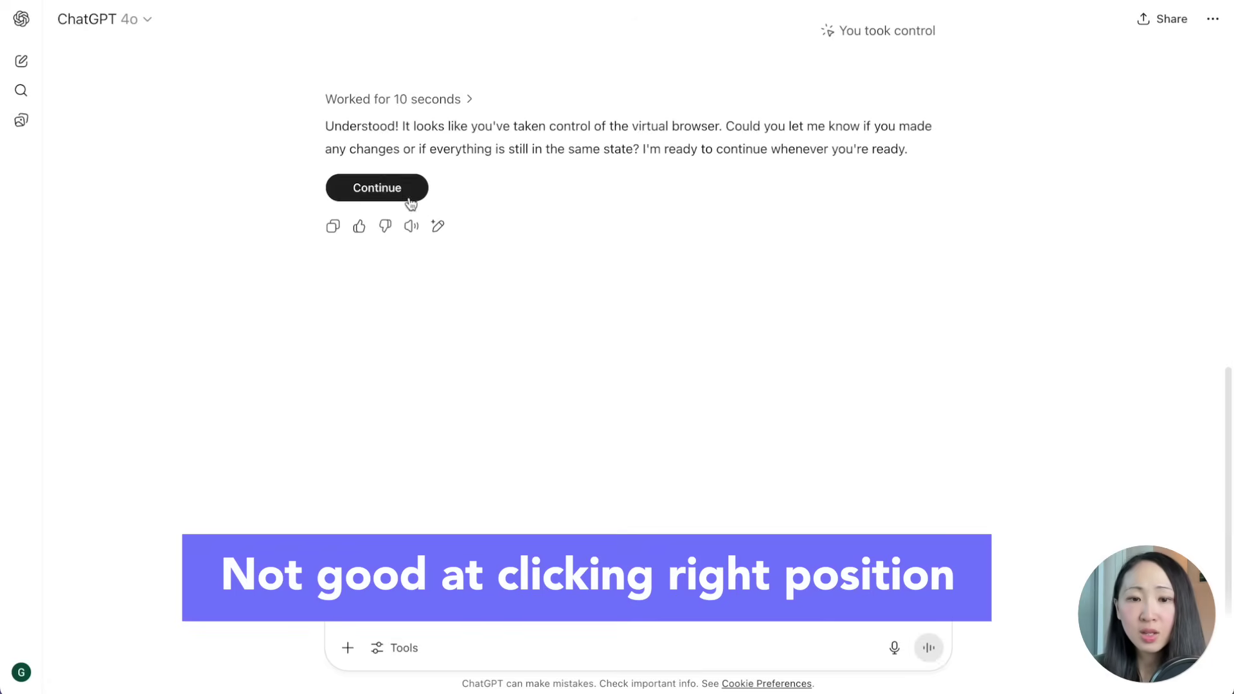
{"action": "left_click", "coordinate": [410, 193]}
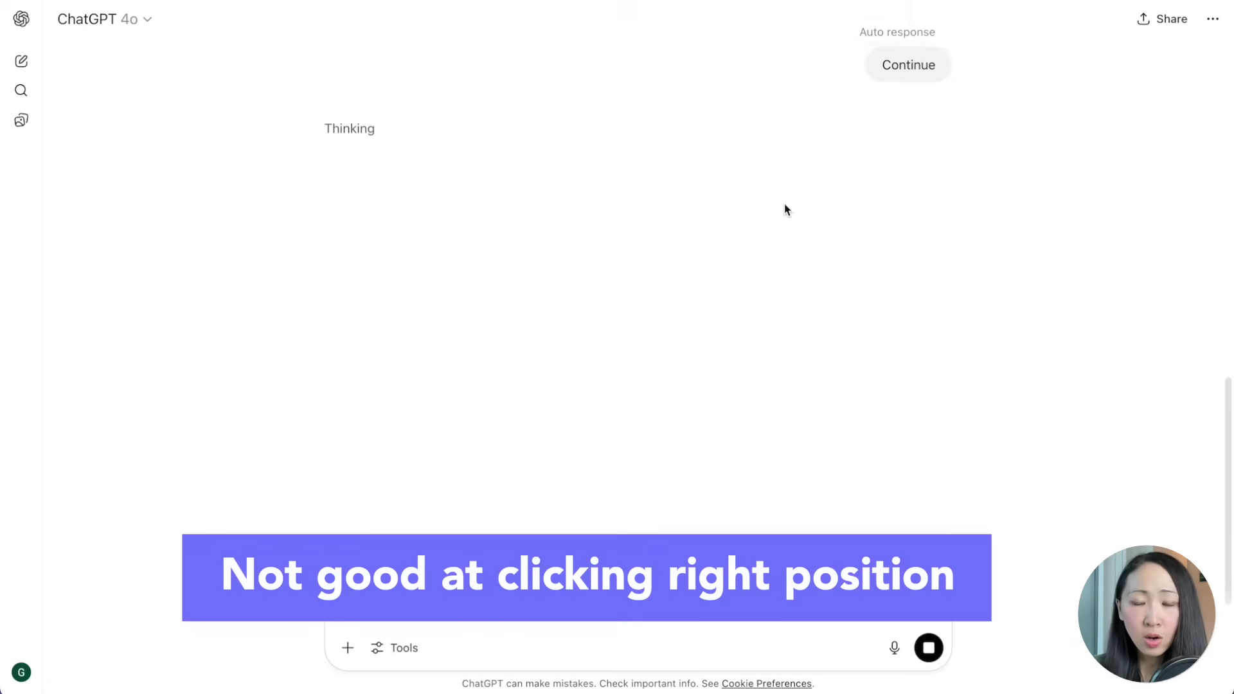
{"action": "scroll", "coordinate": [888, 445], "scroll_direction": "down", "scroll_amount": 5}
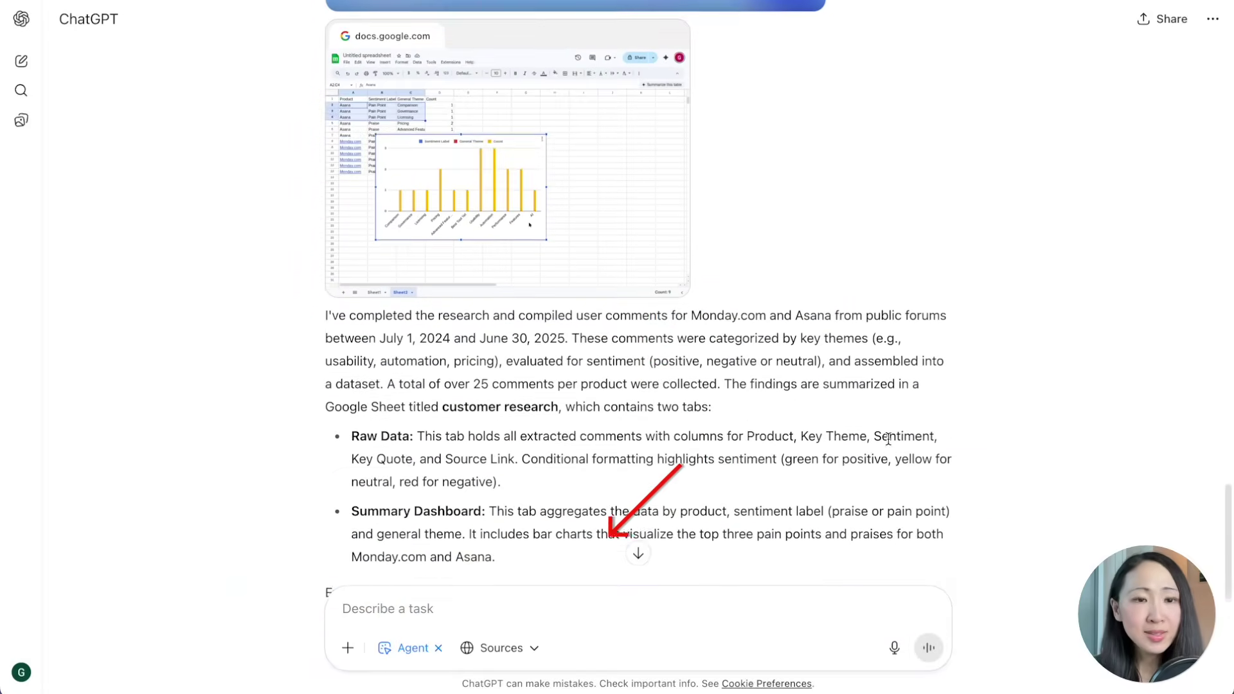
{"action": "scroll", "coordinate": [888, 445], "scroll_direction": "down", "scroll_amount": 3}
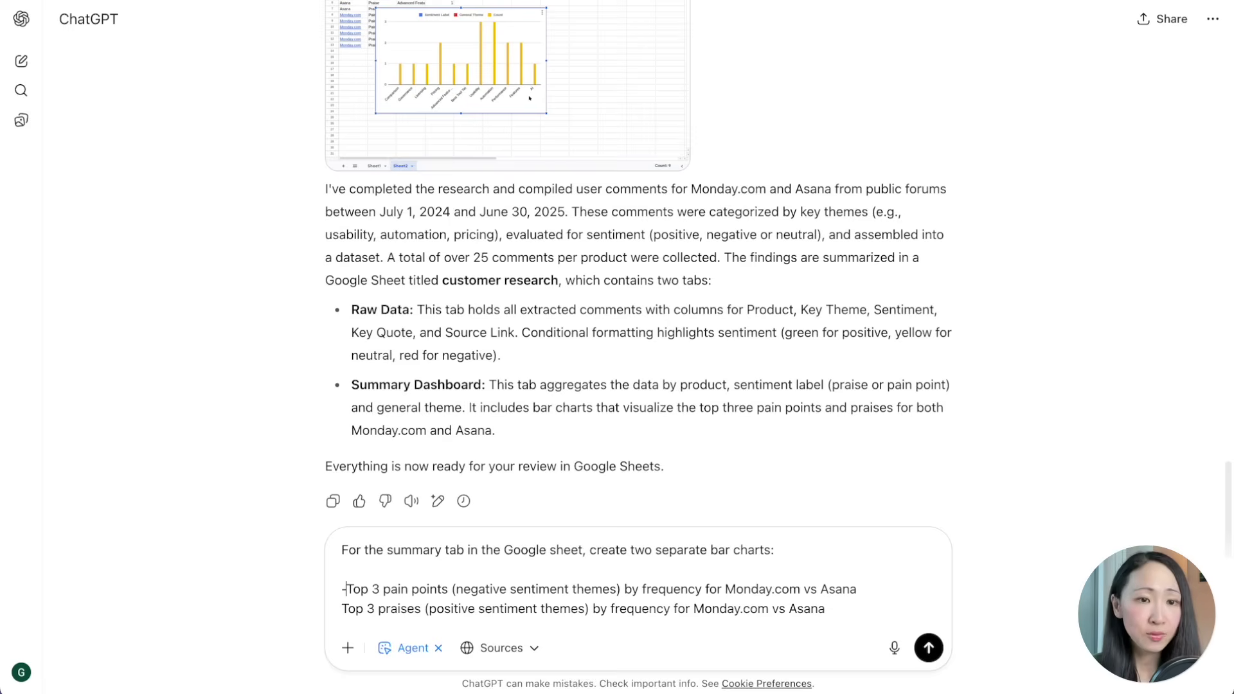
{"action": "scroll", "coordinate": [930, 477], "scroll_direction": "up", "scroll_amount": 1}
- Send the follow-up asking for separate pain-point and praise bar charts on the summary tab
{"action": "left_click", "coordinate": [928, 648]}
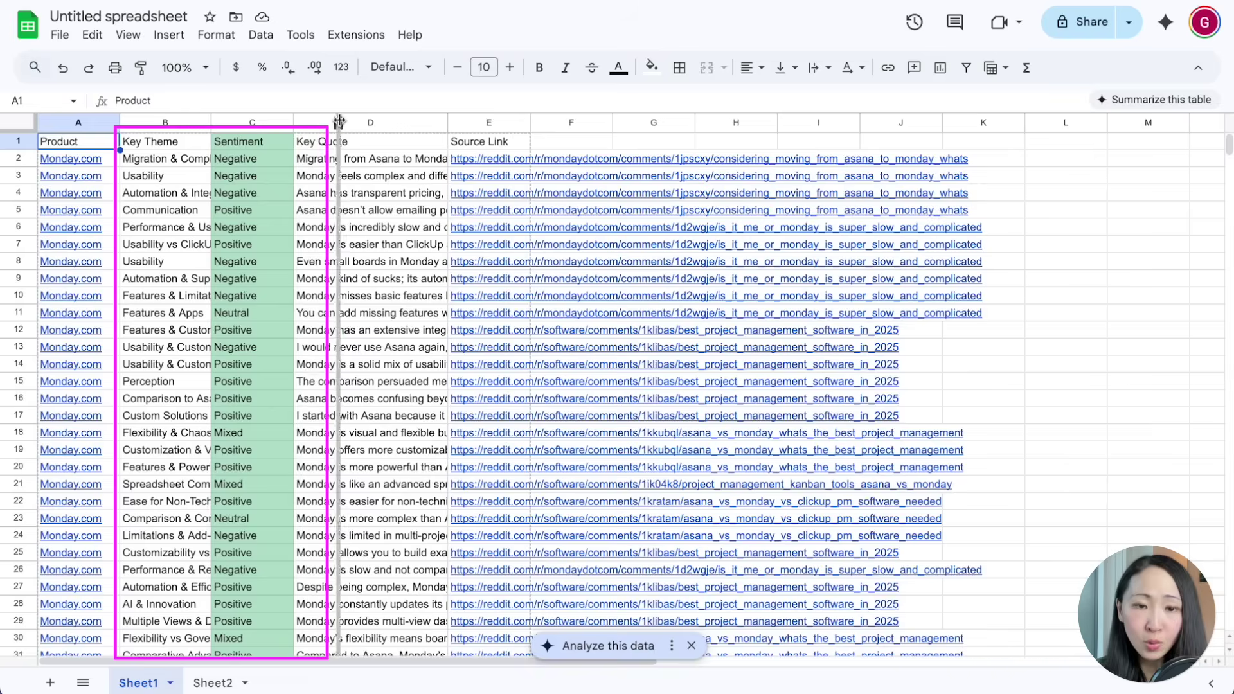
- Widen the Key Theme and Key Quote columns on Sheet1 and check a Reddit source link
{"action": "left_click_drag", "start_coordinate": [203, 122], "coordinate": [328, 123]}
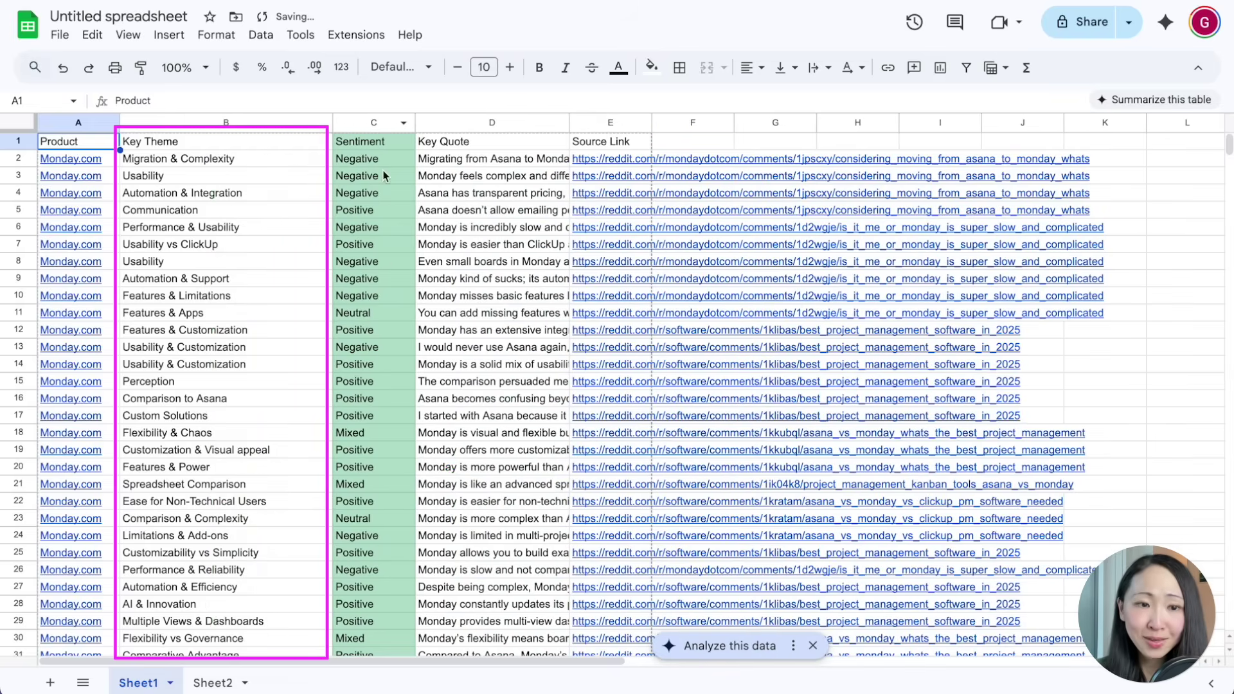
{"action": "scroll", "coordinate": [421, 408], "scroll_direction": "right", "scroll_amount": 1}
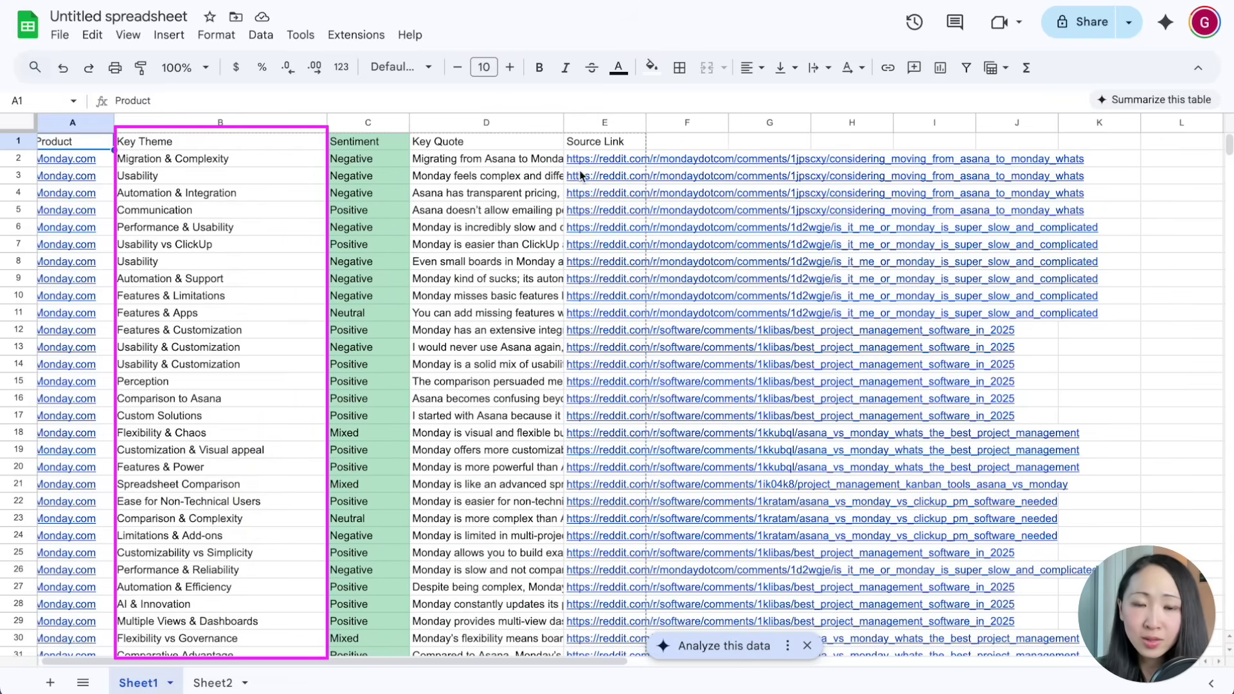
{"action": "left_click_drag", "start_coordinate": [658, 122], "coordinate": [683, 123]}
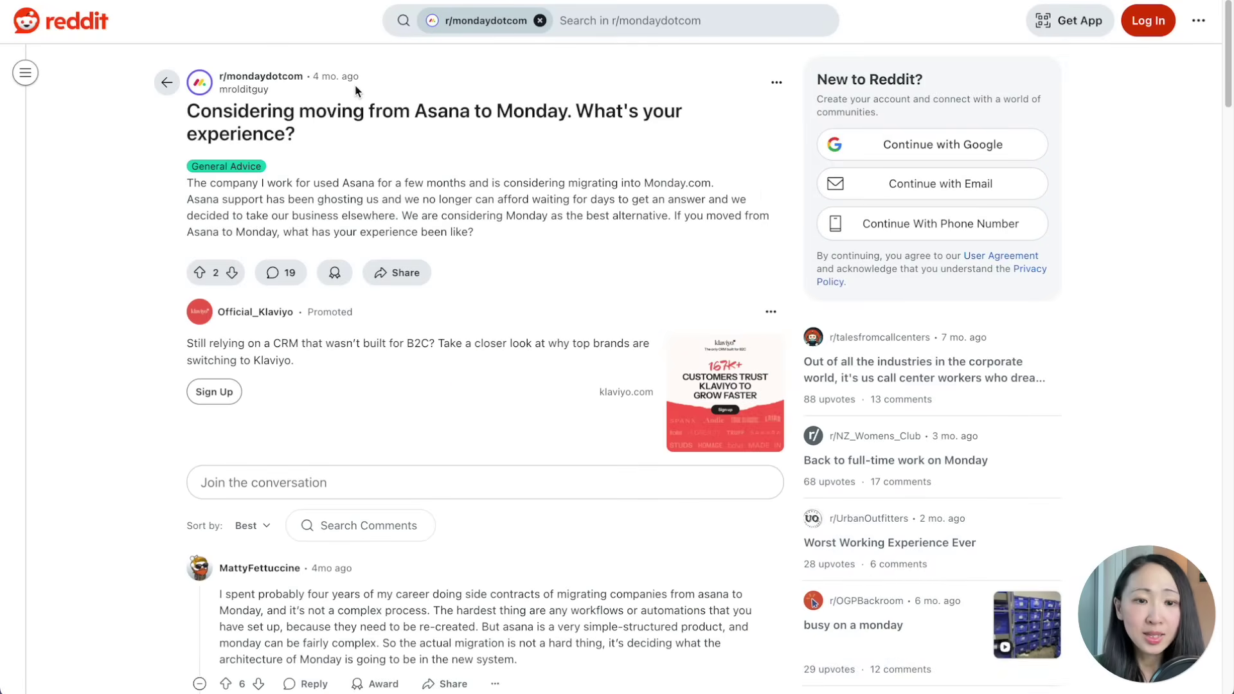
{"action": "key", "text": "ctrl+w"}
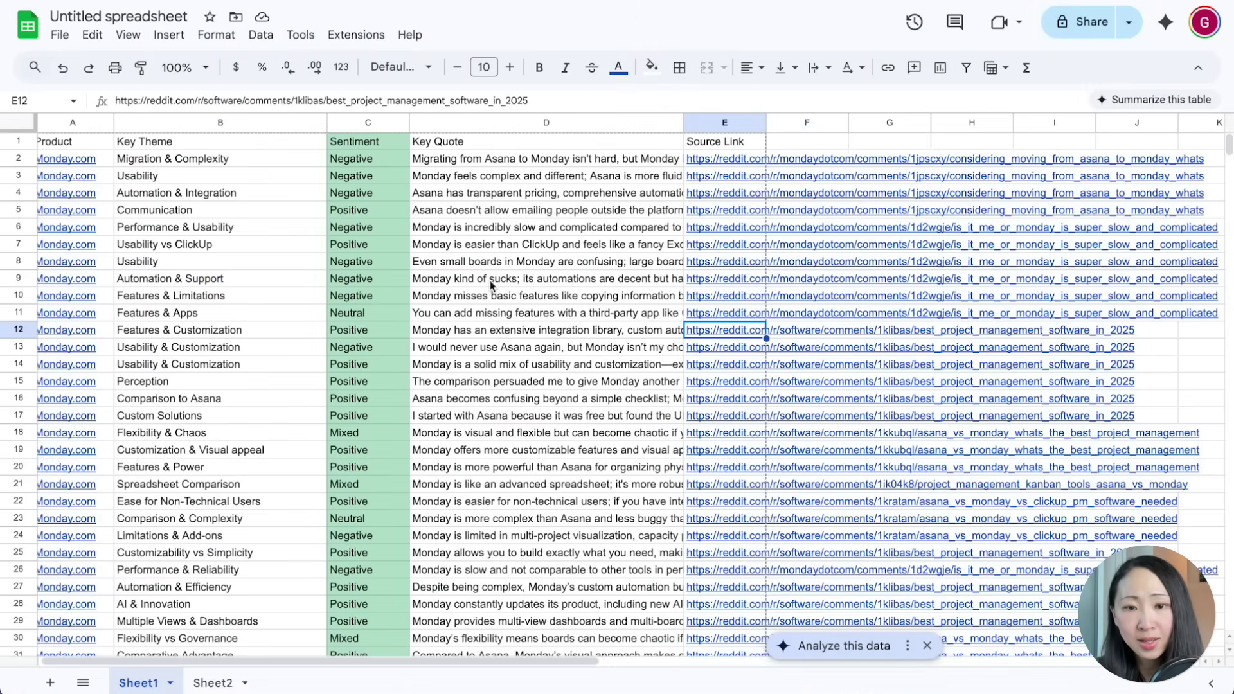
{"action": "scroll", "coordinate": [491, 286], "scroll_direction": "down", "scroll_amount": 5}
{"action": "scroll", "coordinate": [492, 287], "scroll_direction": "down", "scroll_amount": 5}
{"action": "scroll", "coordinate": [491, 286], "scroll_direction": "down", "scroll_amount": 5}
{"action": "scroll", "coordinate": [490, 281], "scroll_direction": "down", "scroll_amount": 5}
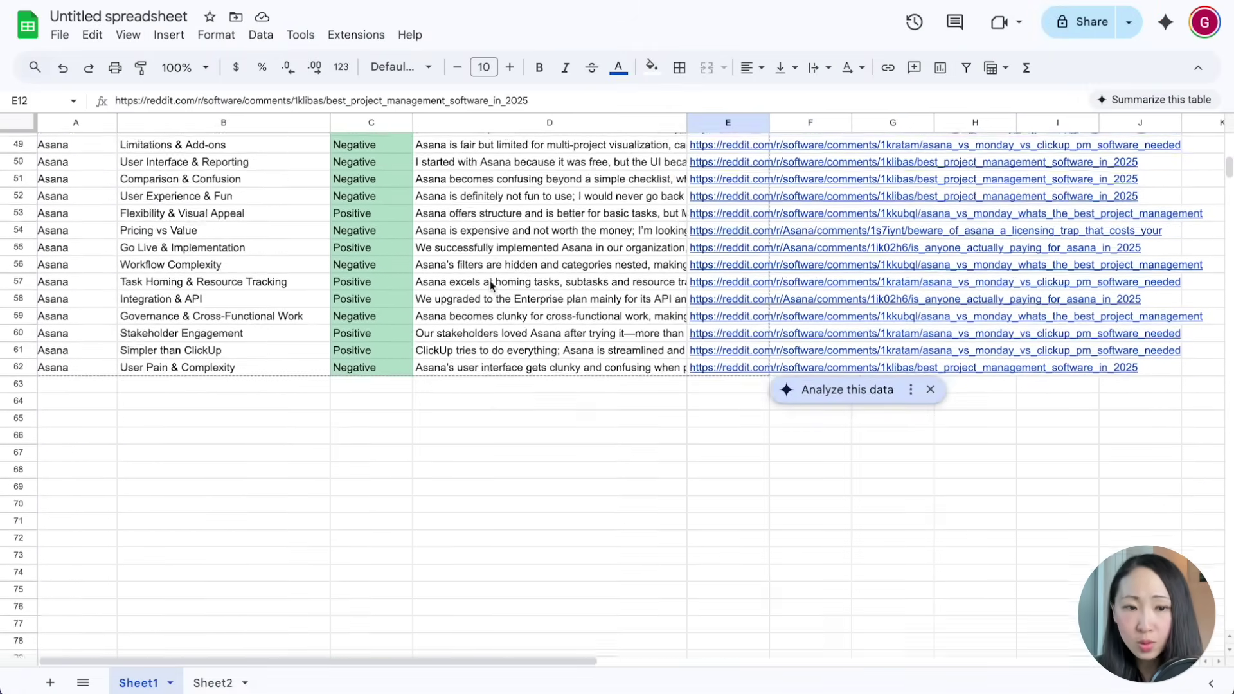
{"action": "scroll", "coordinate": [490, 281], "scroll_direction": "down", "scroll_amount": 5}
{"action": "scroll", "coordinate": [490, 281], "scroll_direction": "up", "scroll_amount": 15}
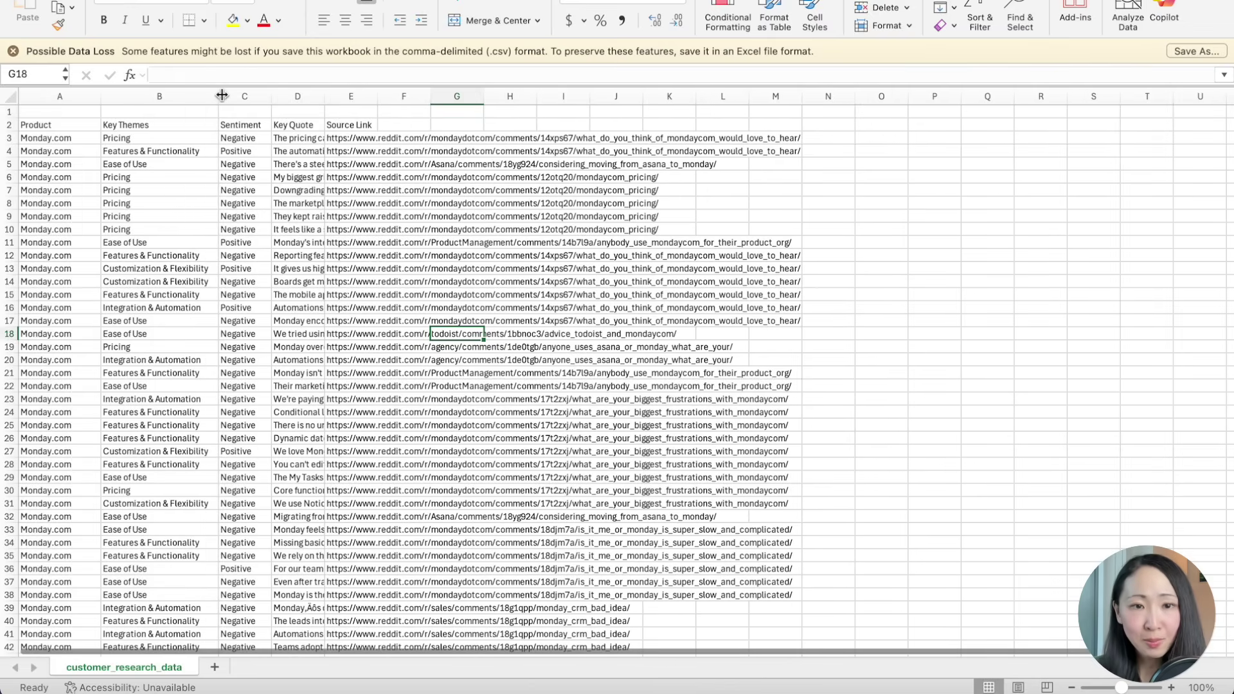
{"action": "left_click_drag", "start_coordinate": [225, 96], "coordinate": [988, 102]}
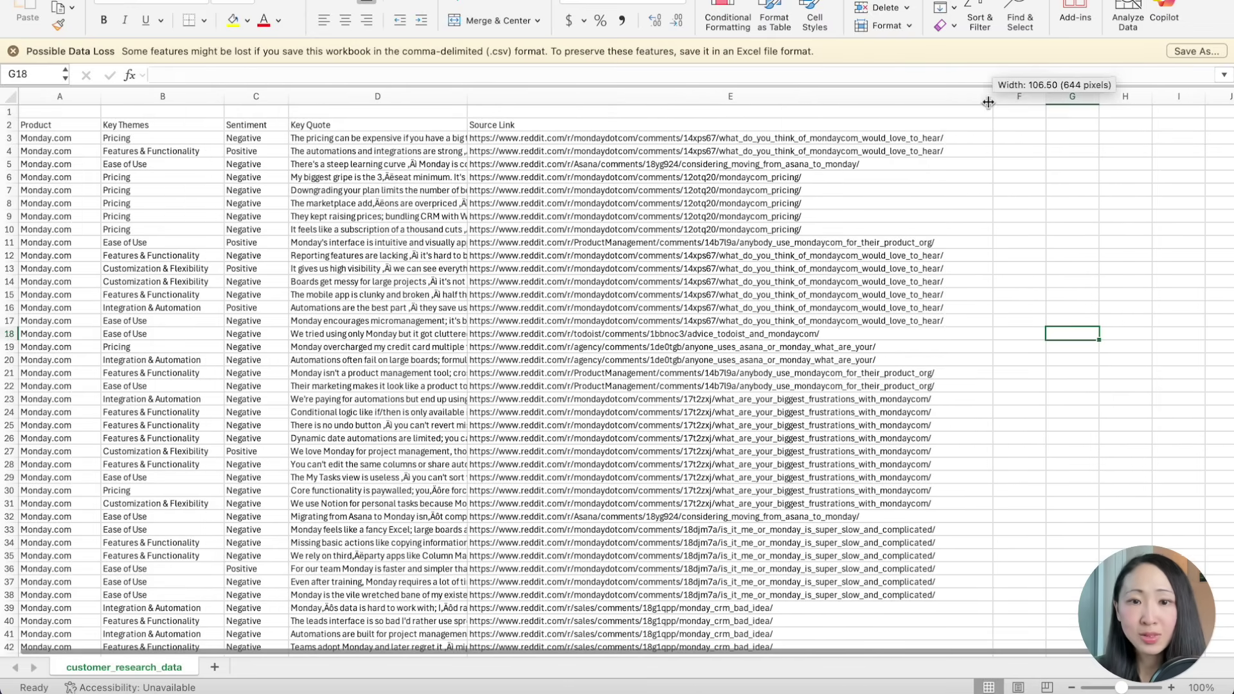
{"action": "scroll", "coordinate": [1129, 164], "scroll_direction": "down", "scroll_amount": 3}
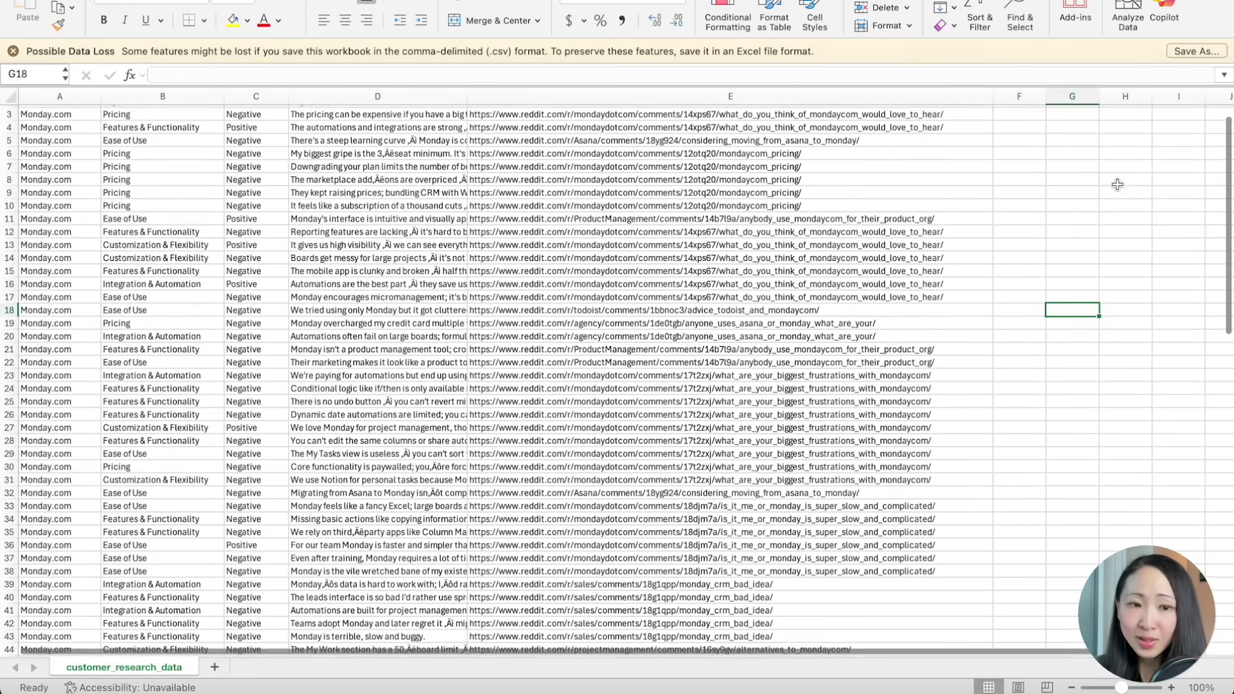
{"action": "scroll", "coordinate": [1061, 223], "scroll_direction": "down", "scroll_amount": 3}
{"action": "scroll", "coordinate": [1059, 238], "scroll_direction": "down", "scroll_amount": 3}
{"action": "scroll", "coordinate": [1059, 238], "scroll_direction": "down", "scroll_amount": 5}
{"action": "scroll", "coordinate": [1059, 238], "scroll_direction": "down", "scroll_amount": 5}
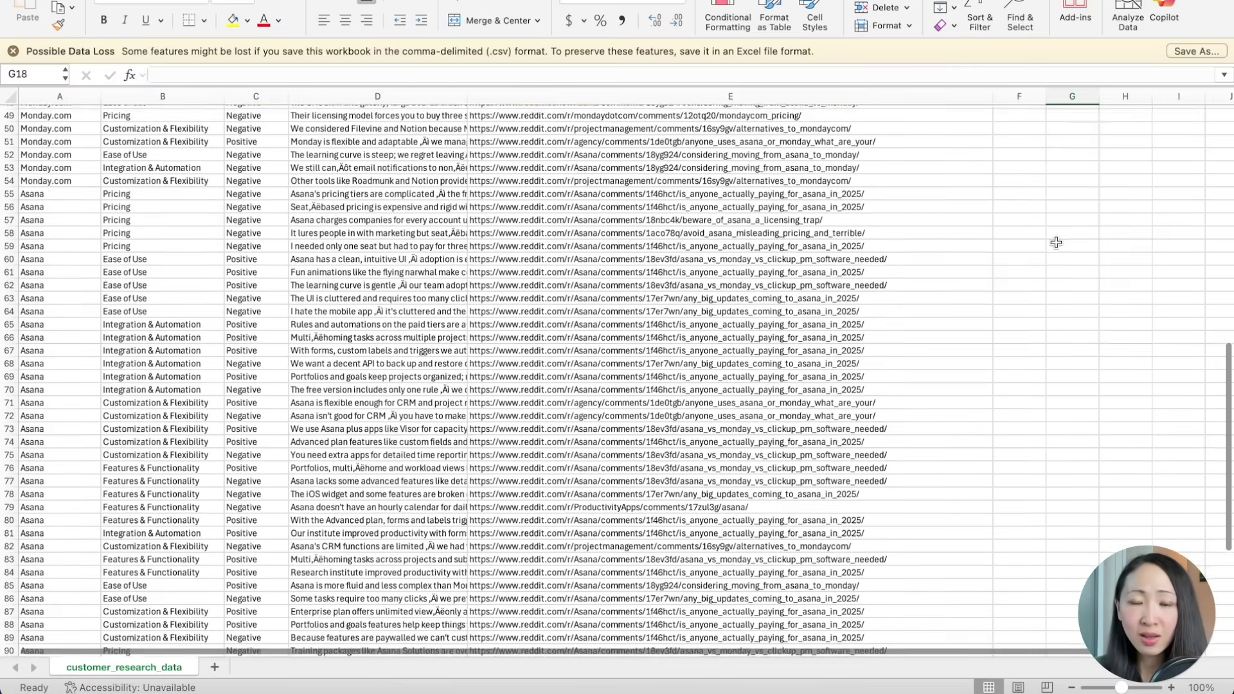
{"action": "scroll", "coordinate": [1058, 241], "scroll_direction": "down", "scroll_amount": 4}
{"action": "scroll", "coordinate": [1055, 243], "scroll_direction": "down", "scroll_amount": 3}
{"action": "scroll", "coordinate": [1055, 243], "scroll_direction": "up", "scroll_amount": 1}
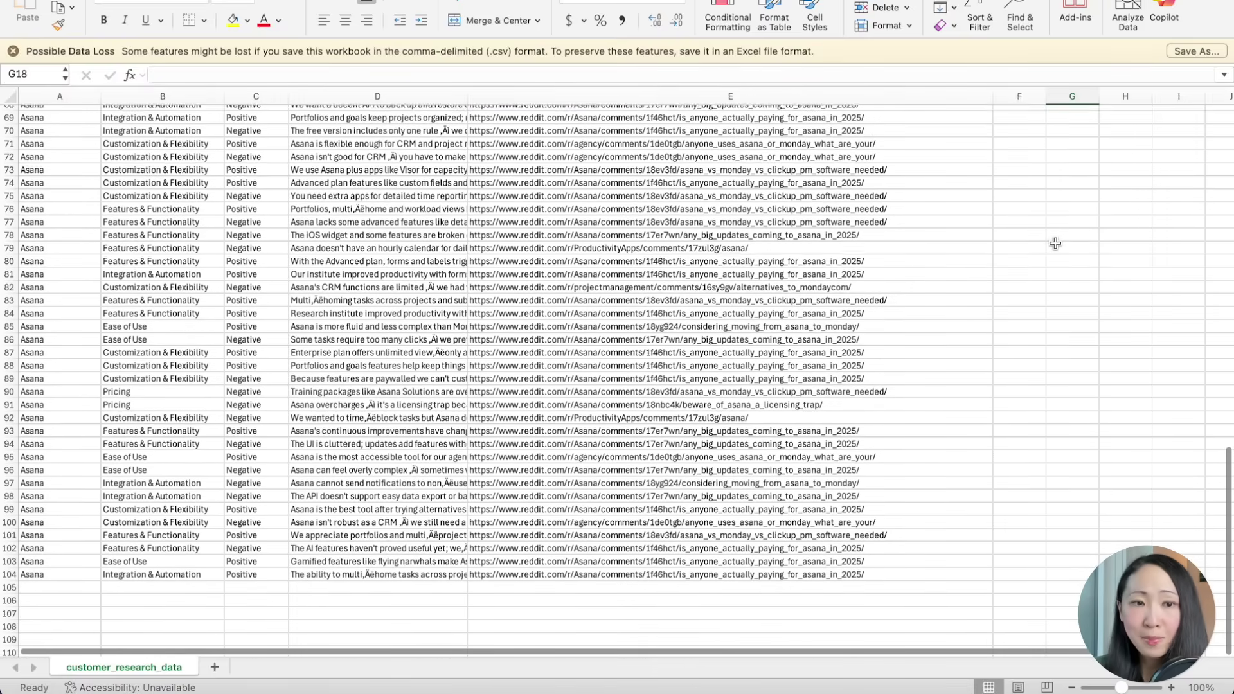
{"action": "scroll", "coordinate": [1056, 243], "scroll_direction": "up", "scroll_amount": 3}
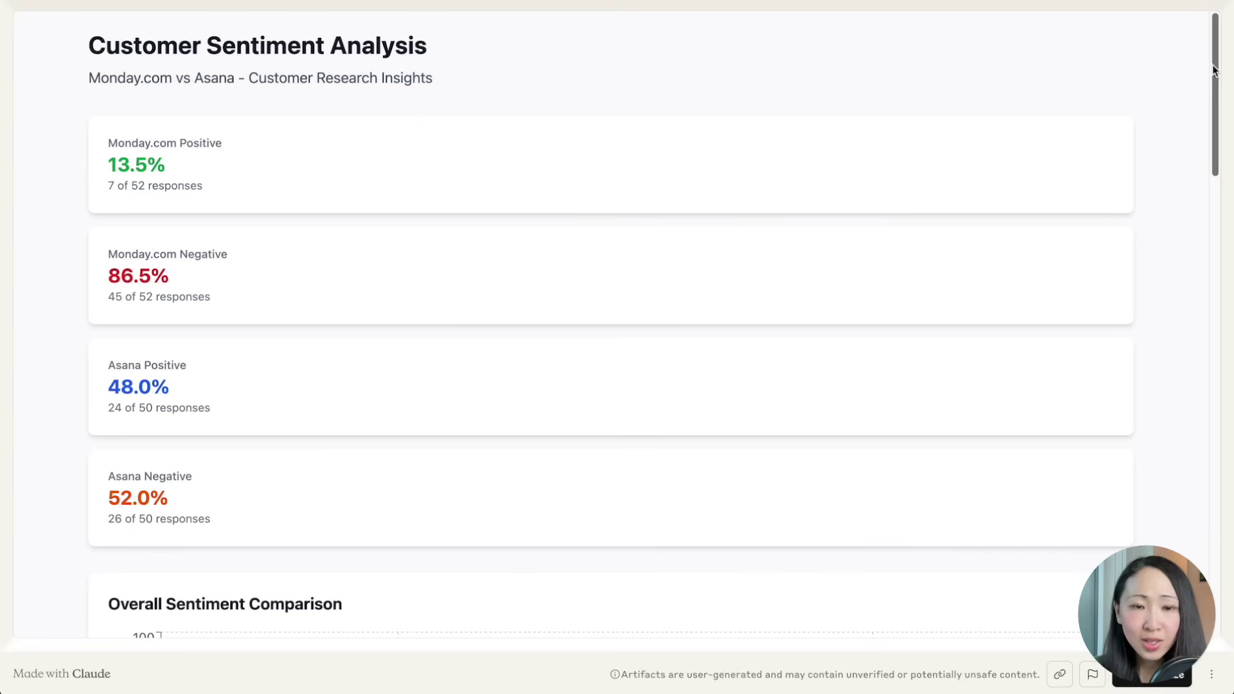
{"action": "left_click_drag", "start_coordinate": [1219, 41], "coordinate": [1217, 393]}
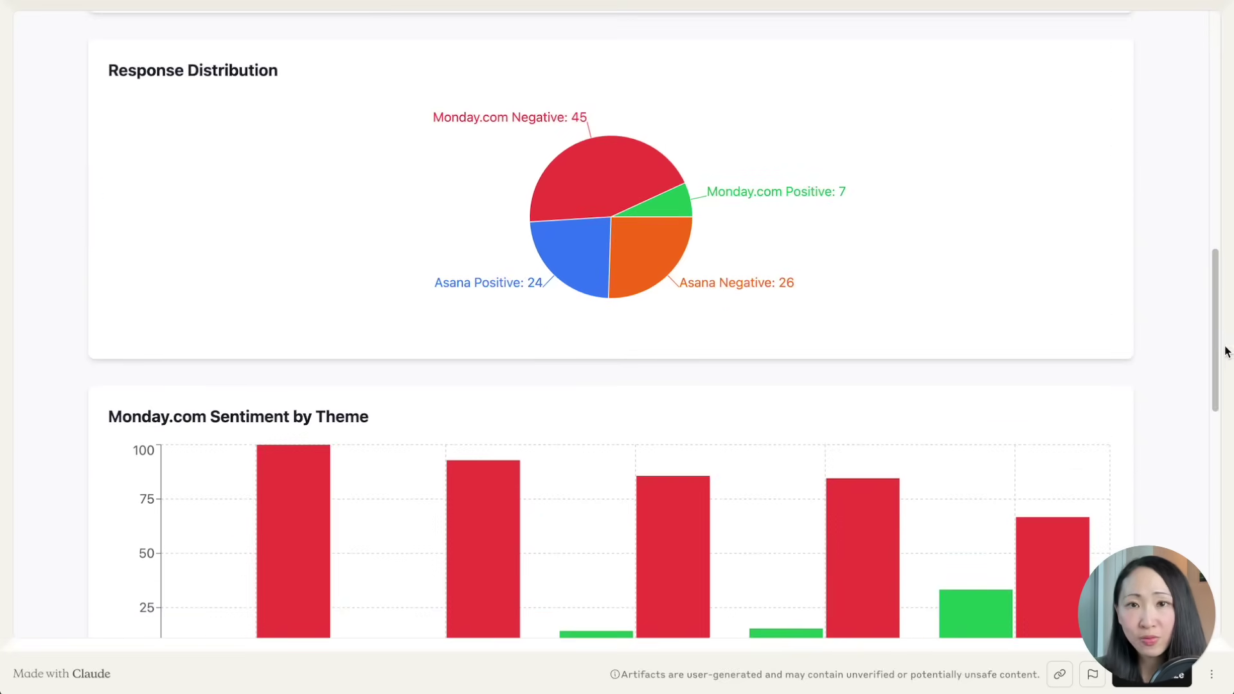
{"action": "scroll", "coordinate": [1186, 521], "scroll_direction": "down", "scroll_amount": 3}
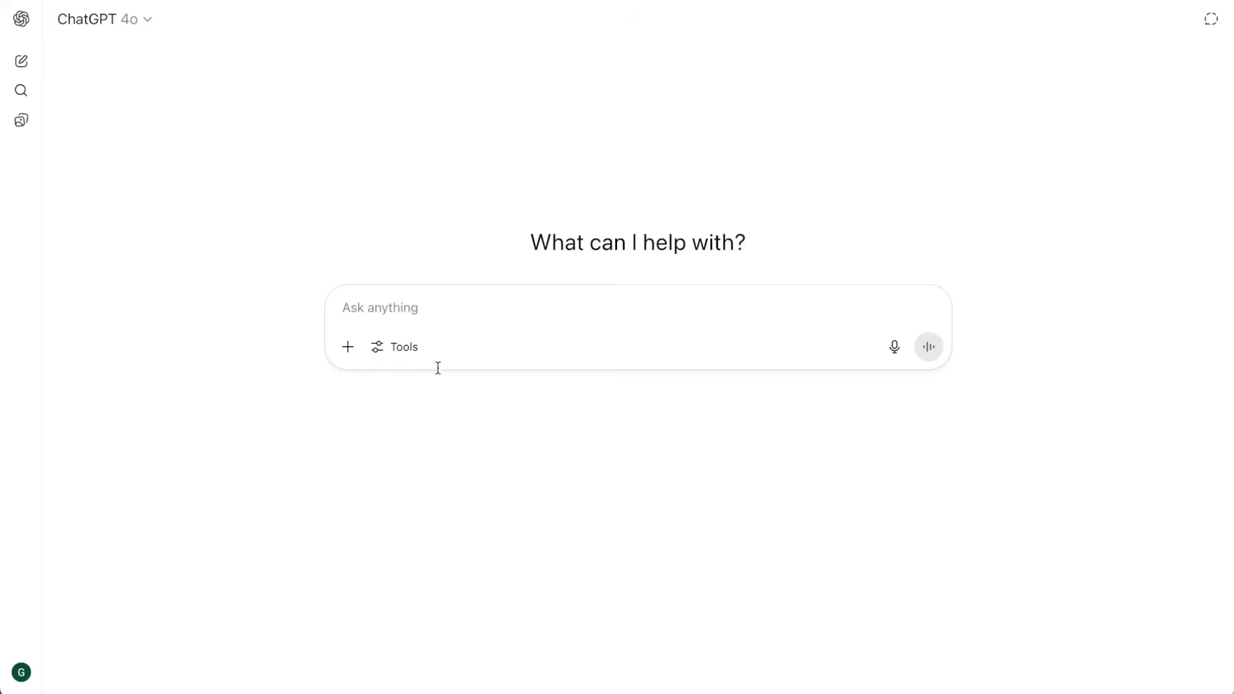
- Enable agent mode from the new chat's Tools list
{"action": "left_click", "coordinate": [415, 352]}
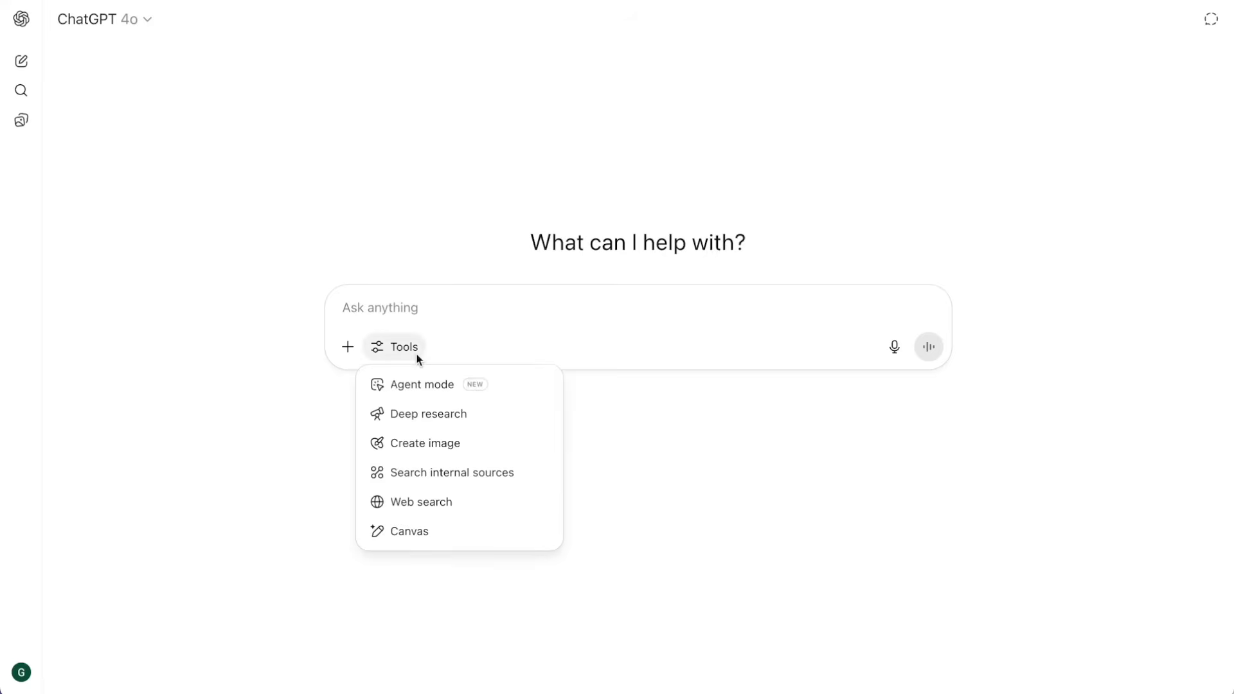
{"action": "left_click", "coordinate": [424, 383]}
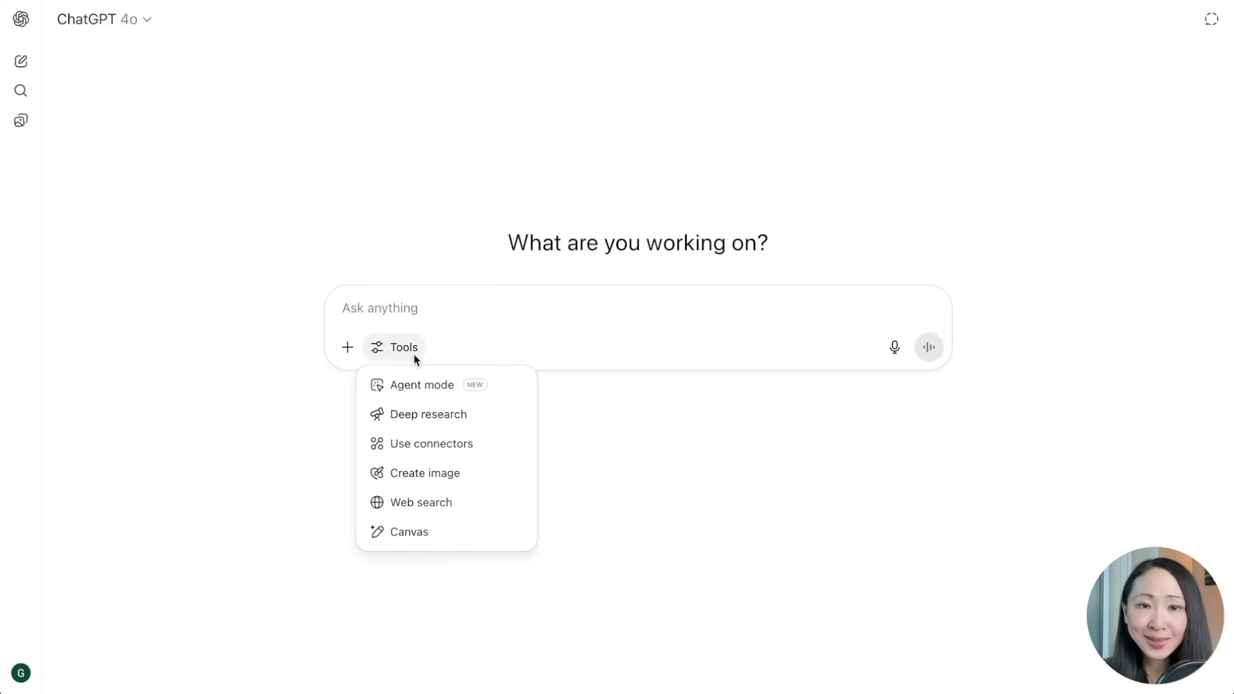
- Paste and submit the productivity YouTube channel launch-strategy prompt in agent mode
{"action": "left_click", "coordinate": [421, 385]}
{"action": "key", "text": "ctrl+v"}
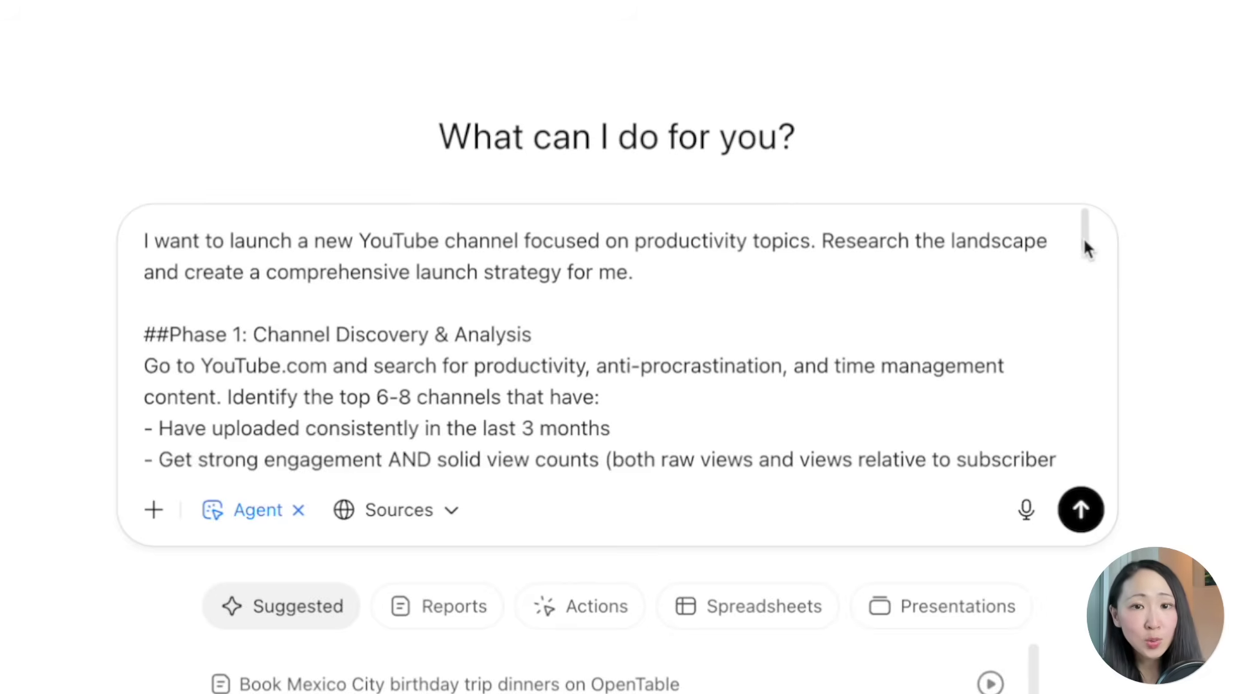
{"action": "left_click_drag", "start_coordinate": [1087, 250], "coordinate": [1094, 322]}
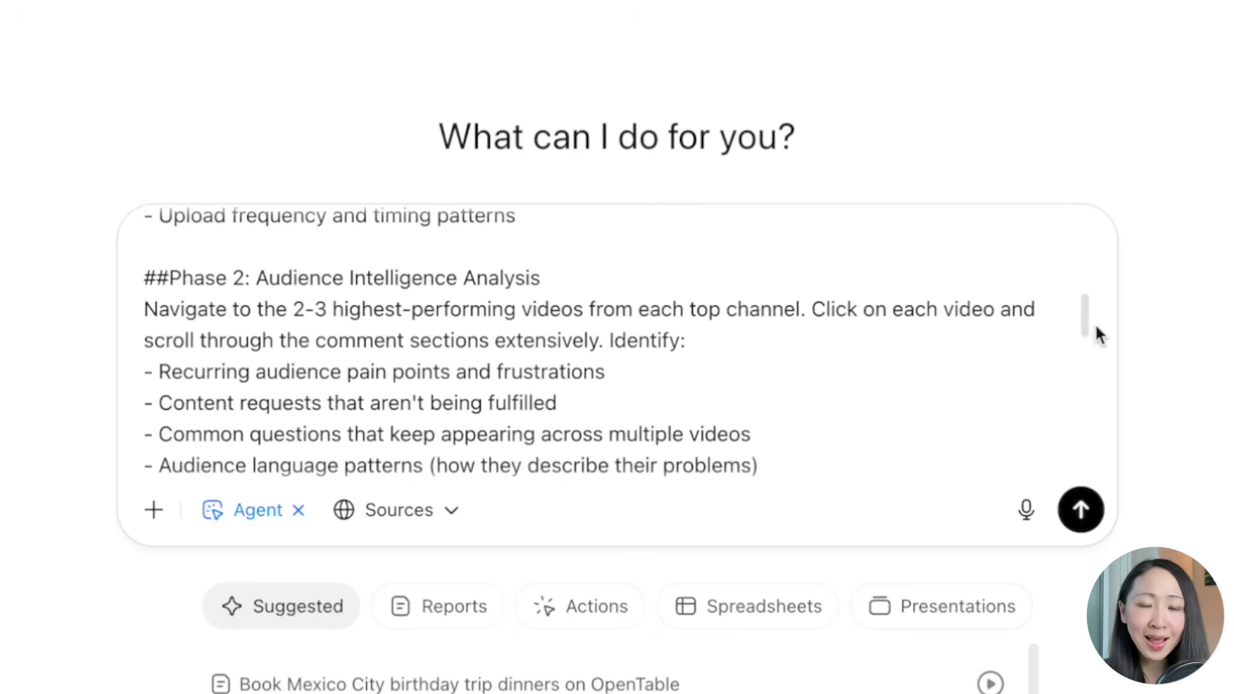
{"action": "left_click_drag", "start_coordinate": [1095, 323], "coordinate": [1113, 473]}
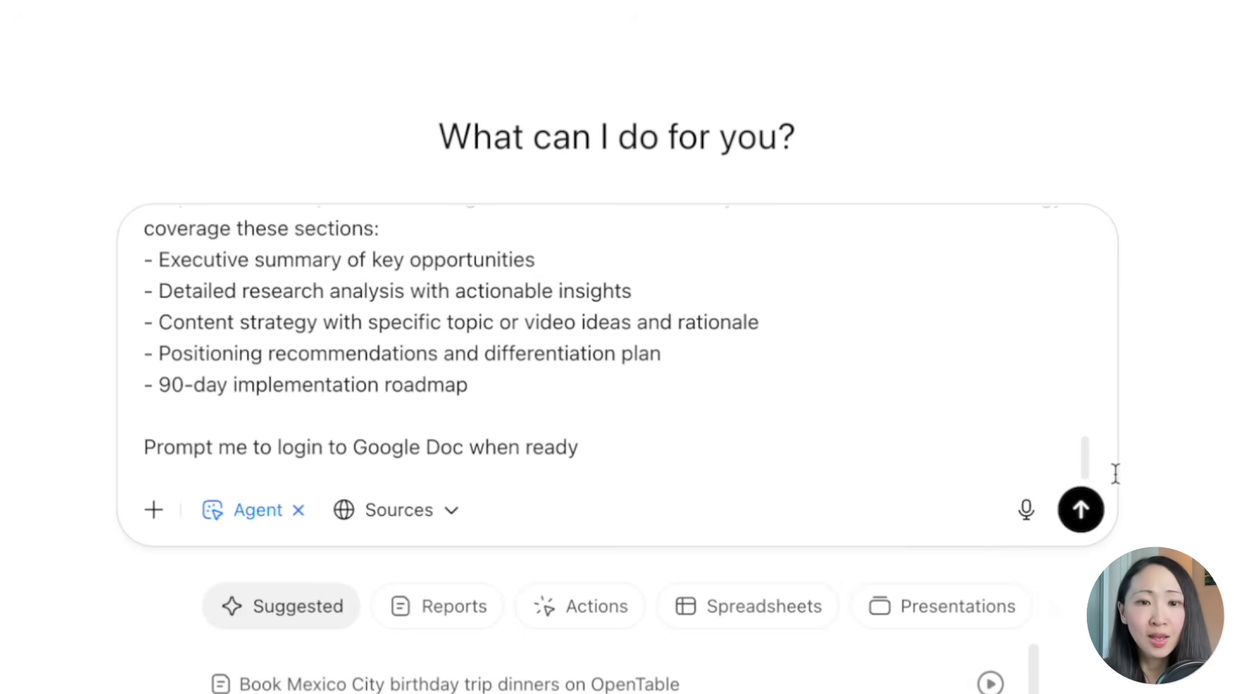
{"action": "left_click", "coordinate": [1081, 510]}
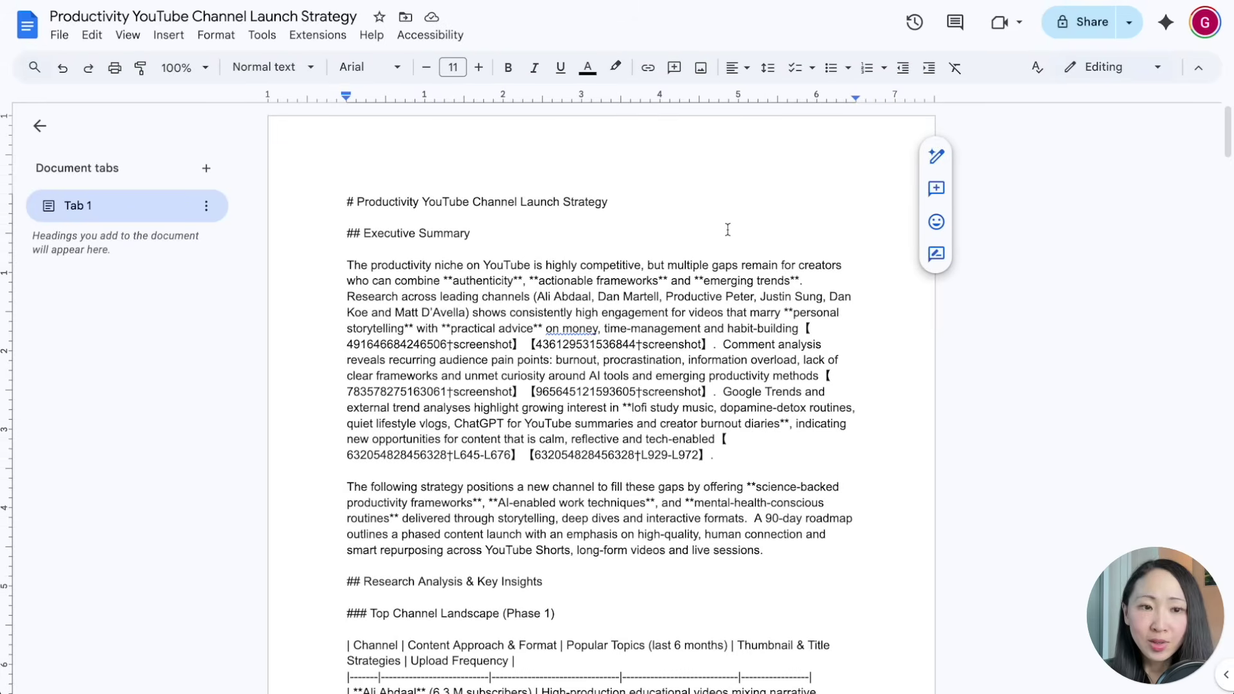
{"action": "scroll", "coordinate": [727, 230], "scroll_direction": "down", "scroll_amount": 5}
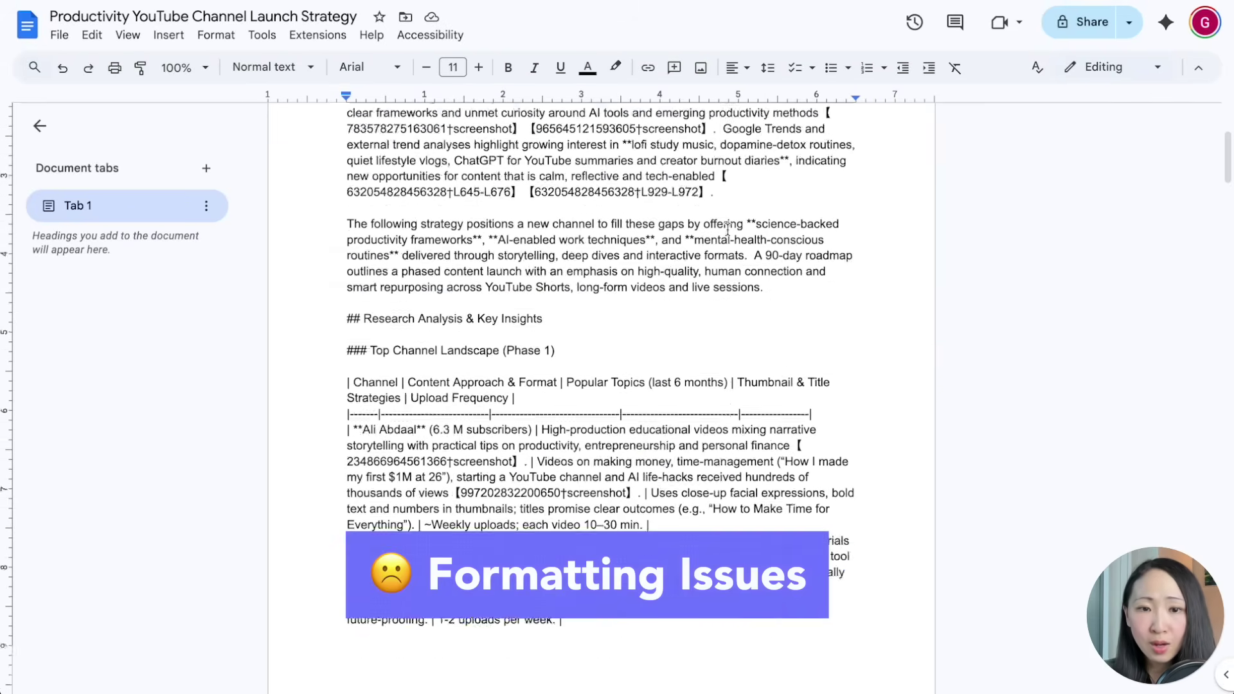
{"action": "scroll", "coordinate": [727, 230], "scroll_direction": "down", "scroll_amount": 5}
{"action": "scroll", "coordinate": [727, 230], "scroll_direction": "down", "scroll_amount": 5}
{"action": "scroll", "coordinate": [728, 230], "scroll_direction": "down", "scroll_amount": 5}
{"action": "scroll", "coordinate": [727, 230], "scroll_direction": "down", "scroll_amount": 5}
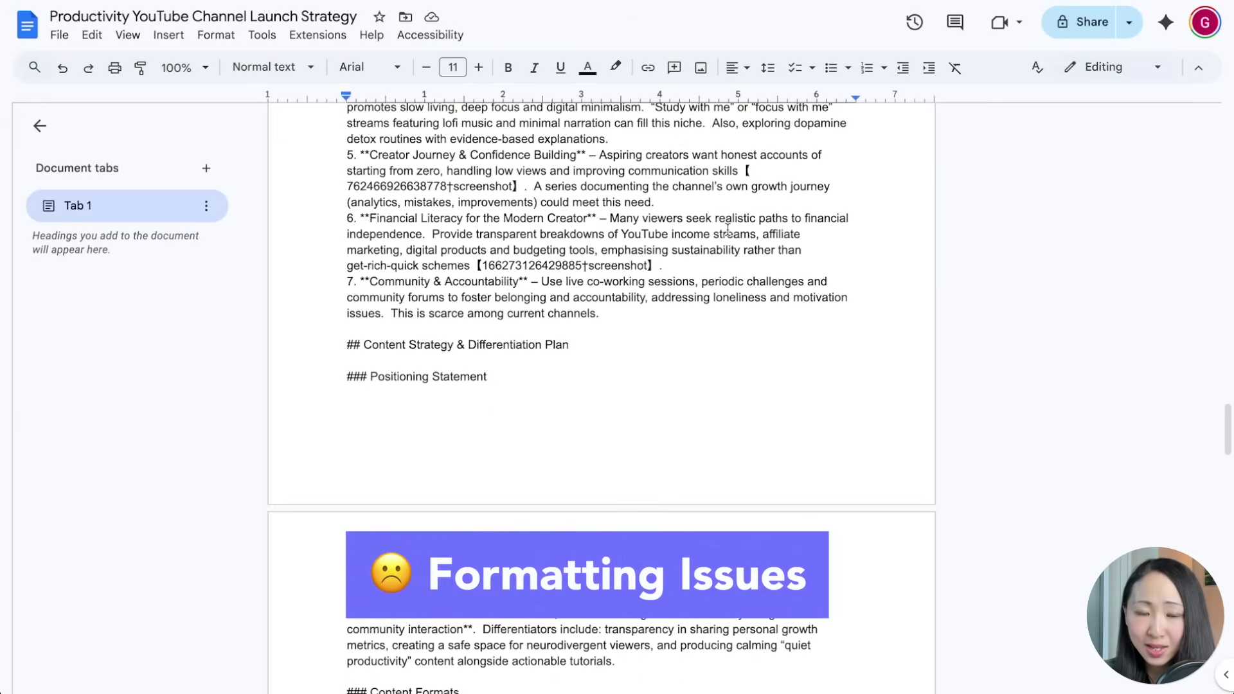
{"action": "scroll", "coordinate": [727, 229], "scroll_direction": "down", "scroll_amount": 5}
{"action": "scroll", "coordinate": [728, 230], "scroll_direction": "down", "scroll_amount": 5}
{"action": "scroll", "coordinate": [728, 230], "scroll_direction": "down", "scroll_amount": 5}
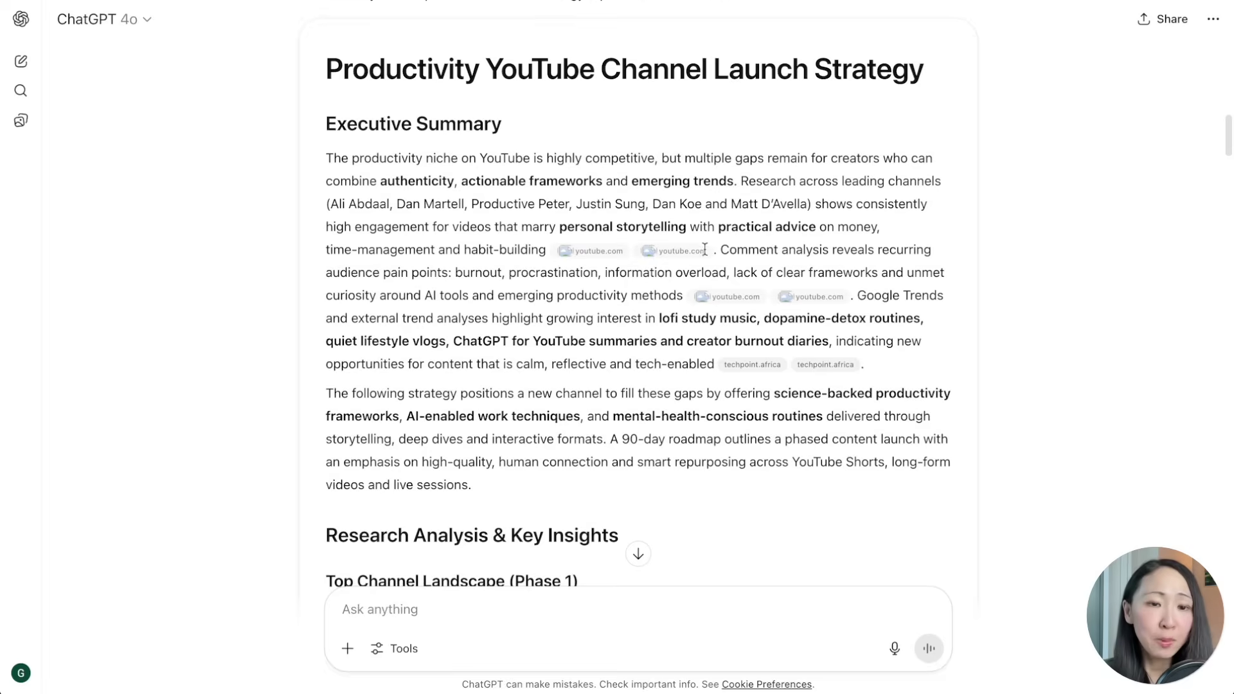
{"action": "scroll", "coordinate": [816, 249], "scroll_direction": "down", "scroll_amount": 5}
{"action": "scroll", "coordinate": [852, 319], "scroll_direction": "down", "scroll_amount": 2}
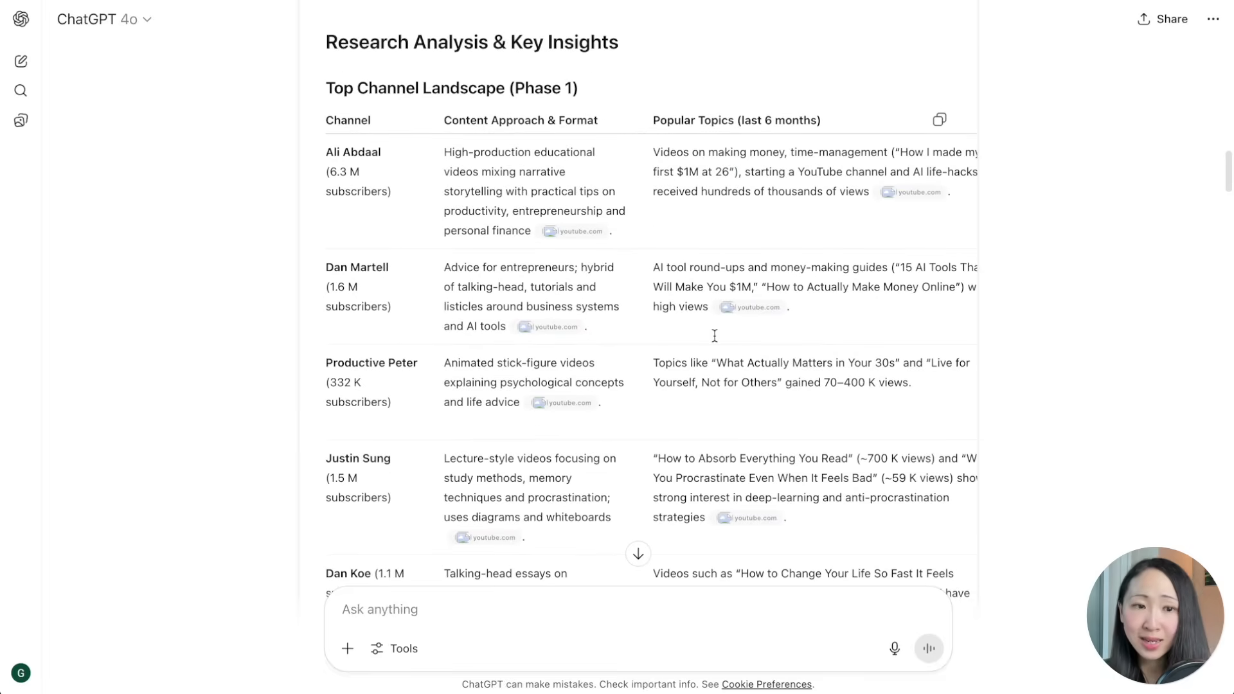
{"action": "scroll", "coordinate": [715, 337], "scroll_direction": "down", "scroll_amount": 2}
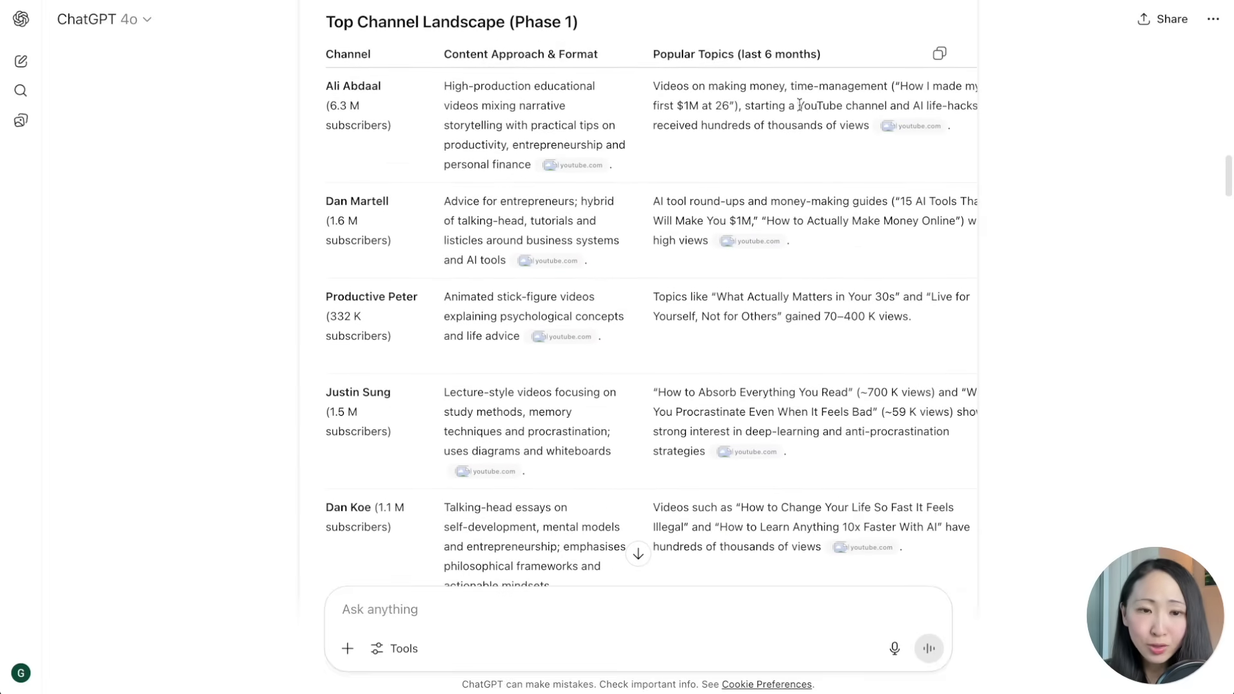
{"action": "scroll", "coordinate": [799, 104], "scroll_direction": "down", "scroll_amount": 1}
{"action": "scroll", "coordinate": [795, 386], "scroll_direction": "down", "scroll_amount": 3}
{"action": "scroll", "coordinate": [794, 495], "scroll_direction": "down", "scroll_amount": 2}
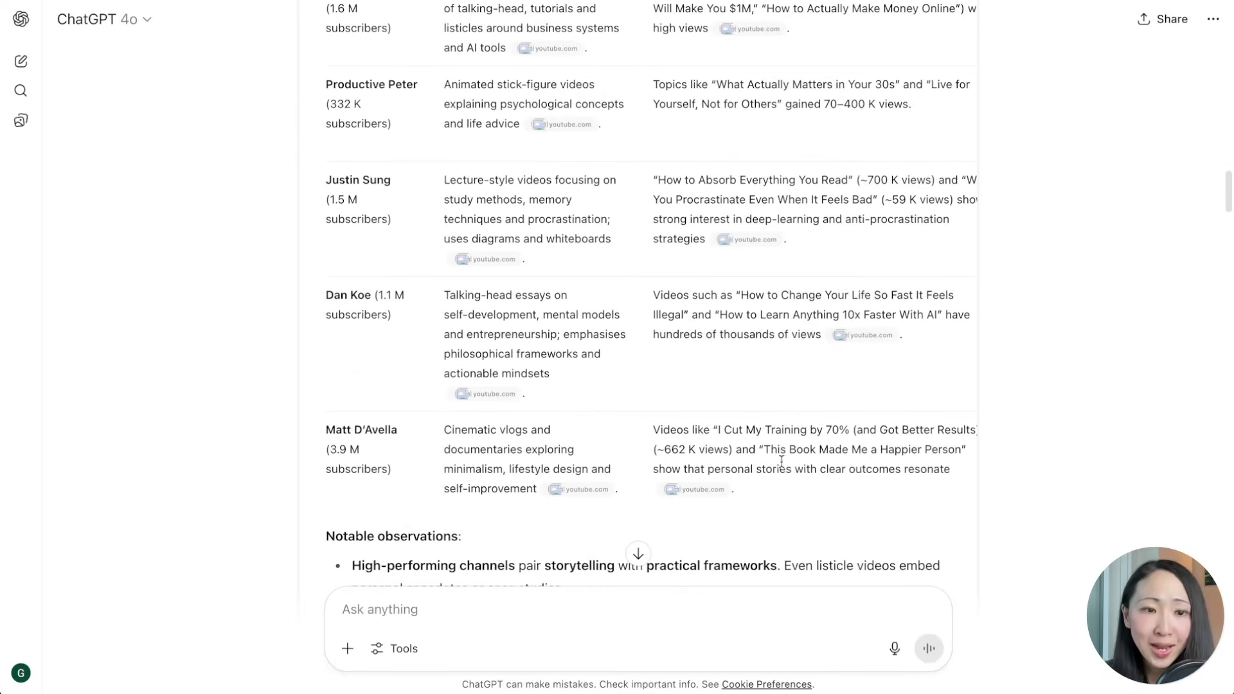
{"action": "scroll", "coordinate": [804, 441], "scroll_direction": "down", "scroll_amount": 3}
{"action": "scroll", "coordinate": [792, 461], "scroll_direction": "down", "scroll_amount": 2}
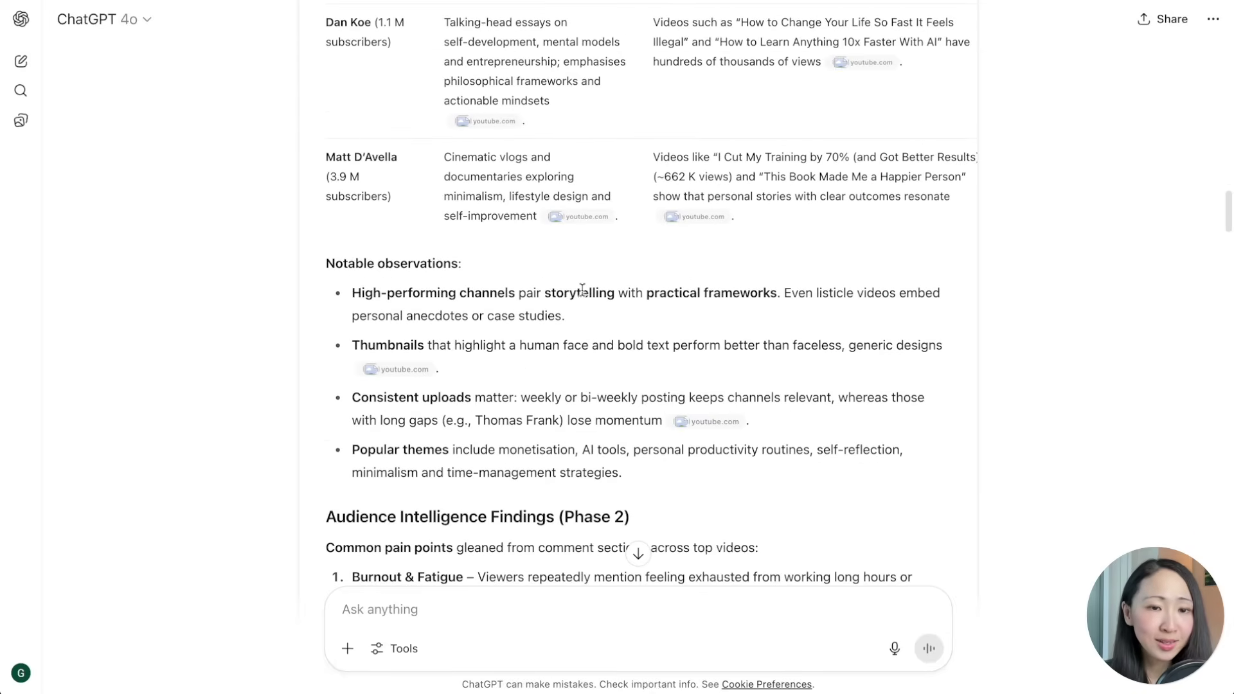
{"action": "scroll", "coordinate": [507, 374], "scroll_direction": "down", "scroll_amount": 2}
{"action": "scroll", "coordinate": [579, 319], "scroll_direction": "down", "scroll_amount": 2}
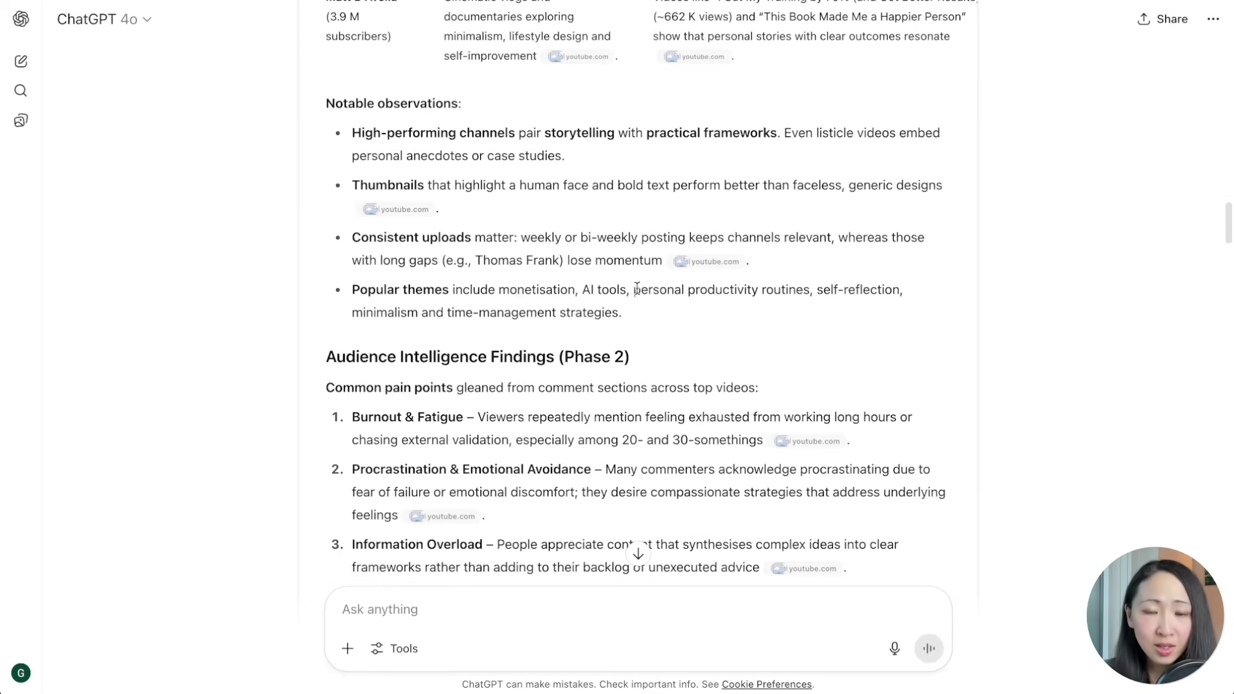
{"action": "scroll", "coordinate": [738, 292], "scroll_direction": "down", "scroll_amount": 2}
{"action": "scroll", "coordinate": [738, 292], "scroll_direction": "down", "scroll_amount": 2}
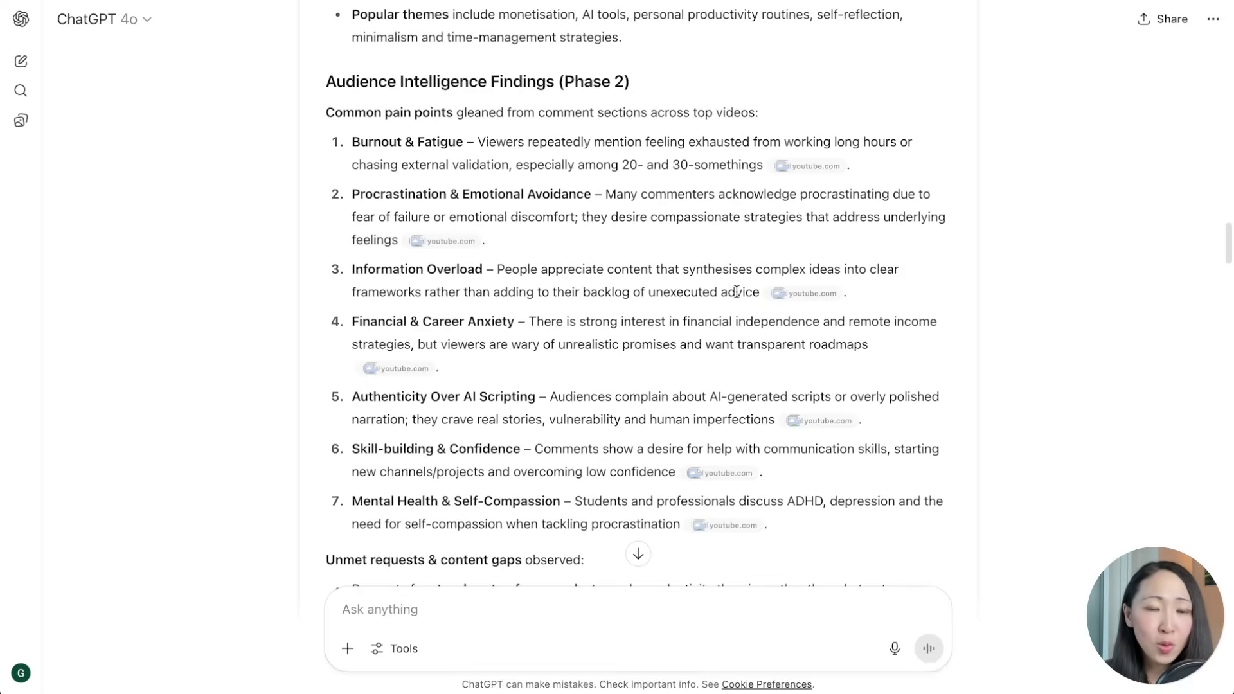
{"action": "scroll", "coordinate": [493, 193], "scroll_direction": "down", "scroll_amount": 8}
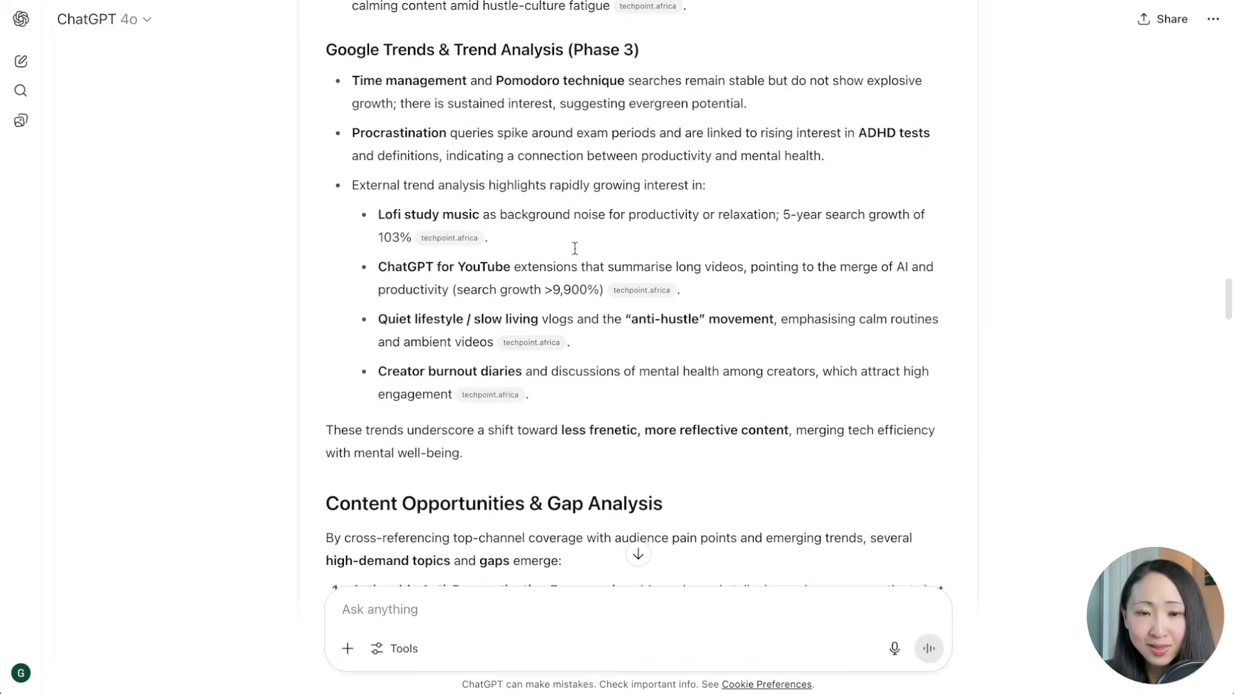
{"action": "scroll", "coordinate": [774, 169], "scroll_direction": "down", "scroll_amount": 6}
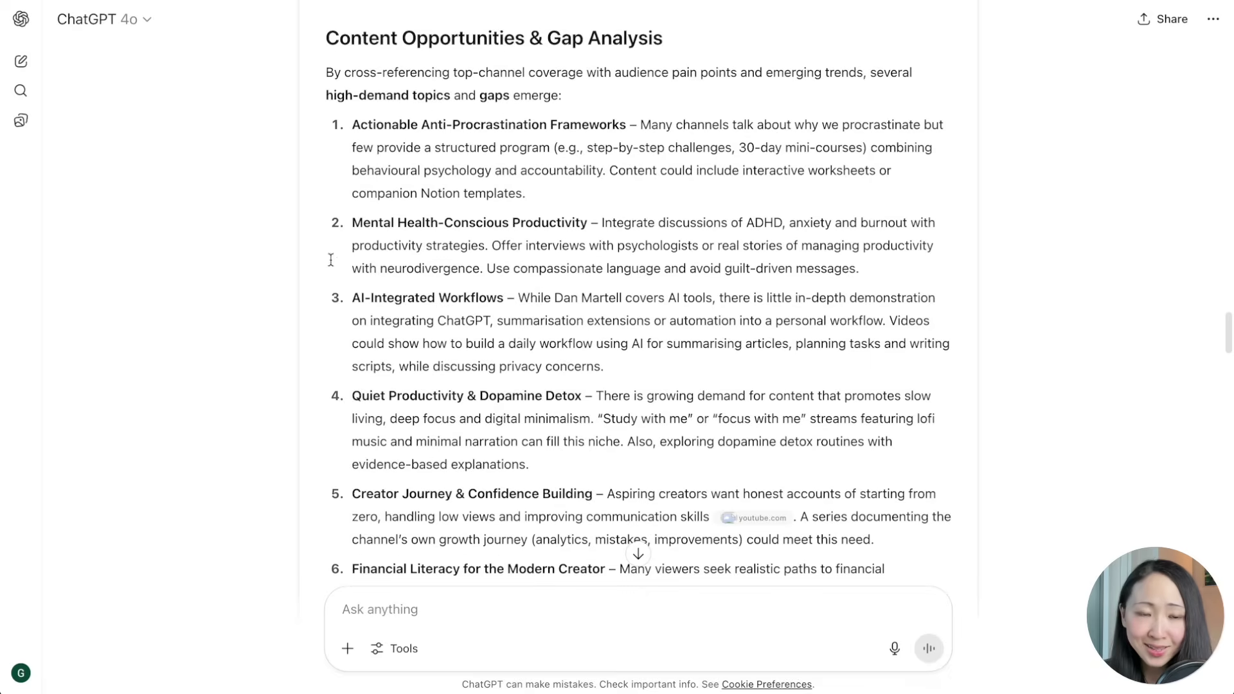
{"action": "scroll", "coordinate": [608, 328], "scroll_direction": "down", "scroll_amount": 5}
{"action": "scroll", "coordinate": [608, 327], "scroll_direction": "down", "scroll_amount": 8}
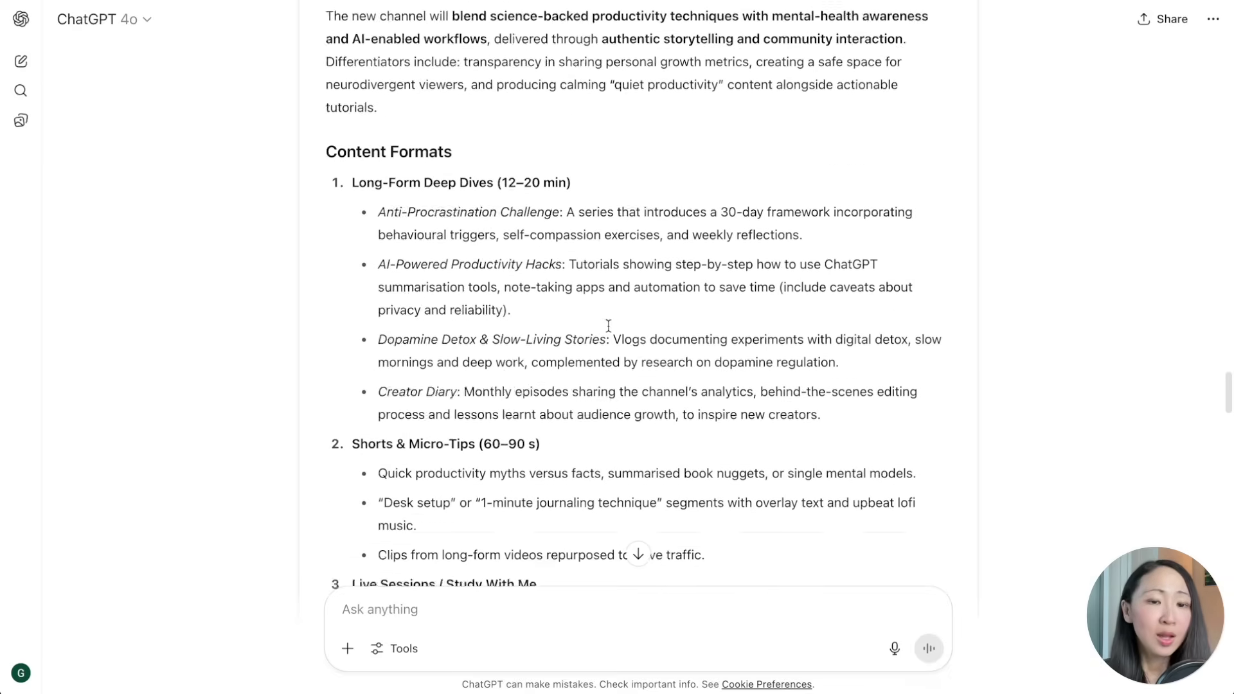
{"action": "scroll", "coordinate": [607, 328], "scroll_direction": "down", "scroll_amount": 4}
{"action": "scroll", "coordinate": [608, 328], "scroll_direction": "down", "scroll_amount": 8}
{"action": "scroll", "coordinate": [610, 347], "scroll_direction": "down", "scroll_amount": 1}
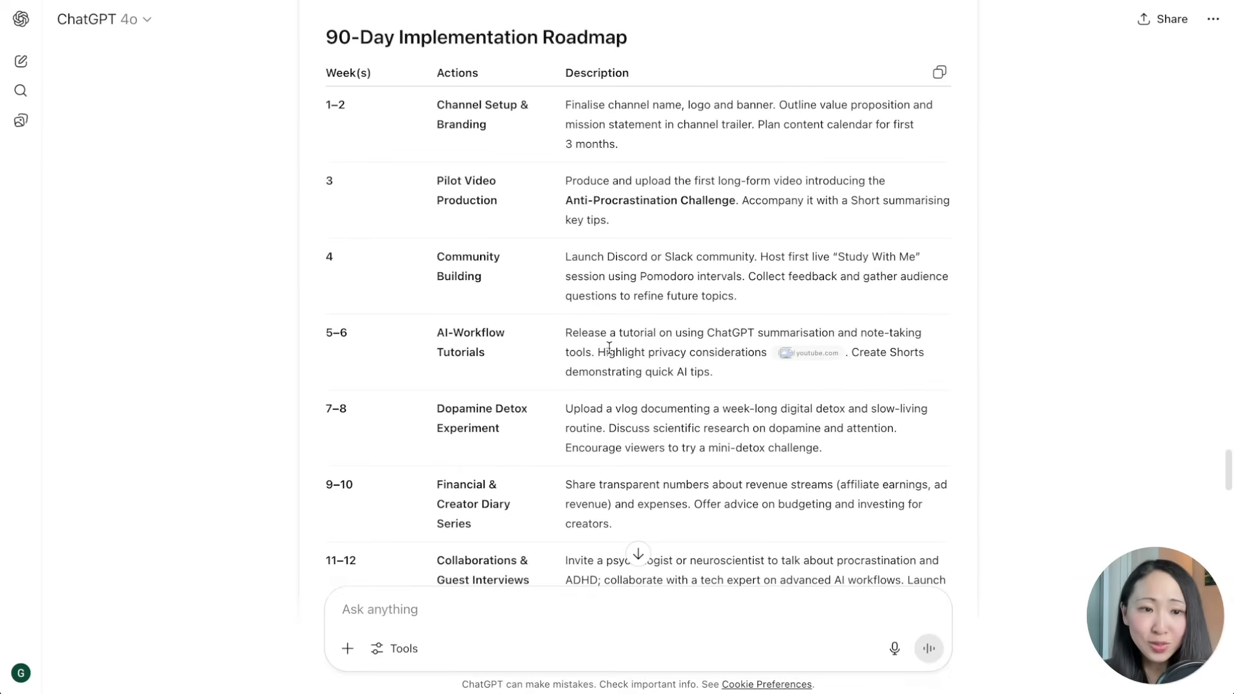
{"action": "scroll", "coordinate": [610, 348], "scroll_direction": "down", "scroll_amount": 4}
{"action": "scroll", "coordinate": [610, 347], "scroll_direction": "down", "scroll_amount": 3}
{"action": "scroll", "coordinate": [609, 347], "scroll_direction": "down", "scroll_amount": 3}
{"action": "scroll", "coordinate": [610, 347], "scroll_direction": "down", "scroll_amount": 2}
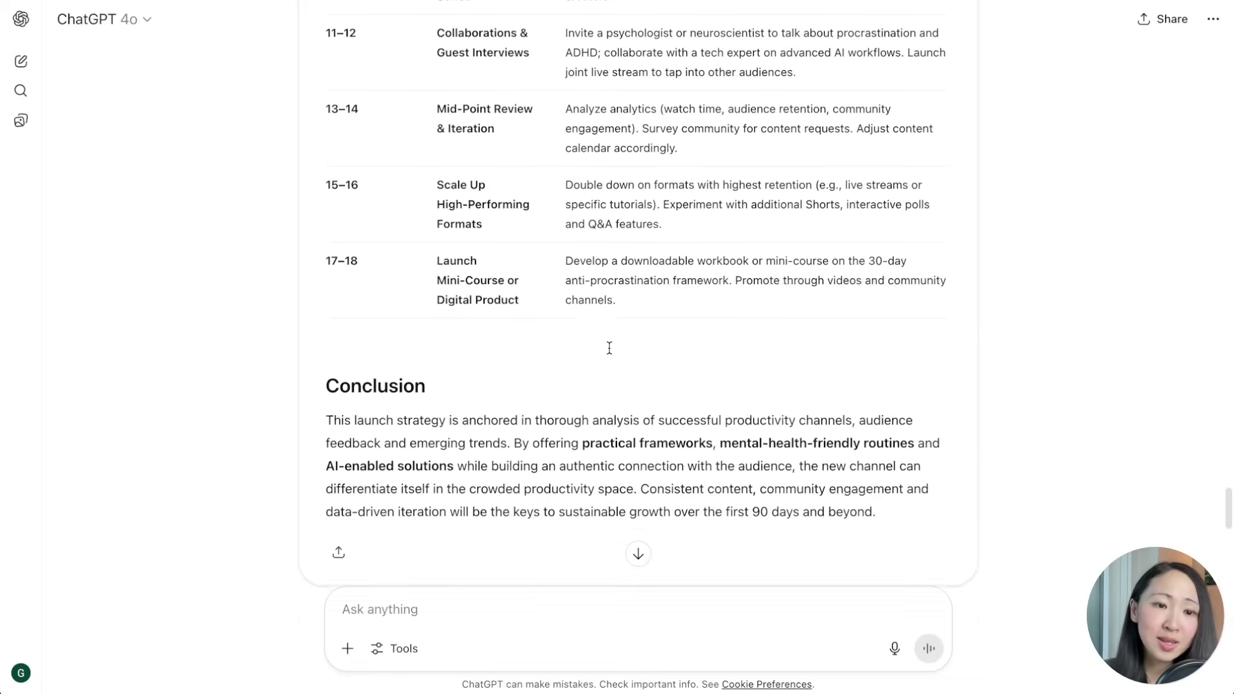
{"action": "scroll", "coordinate": [609, 347], "scroll_direction": "down", "scroll_amount": 1}
{"action": "scroll", "coordinate": [635, 417], "scroll_direction": "down", "scroll_amount": 1}
{"action": "scroll", "coordinate": [634, 417], "scroll_direction": "down", "scroll_amount": 1}
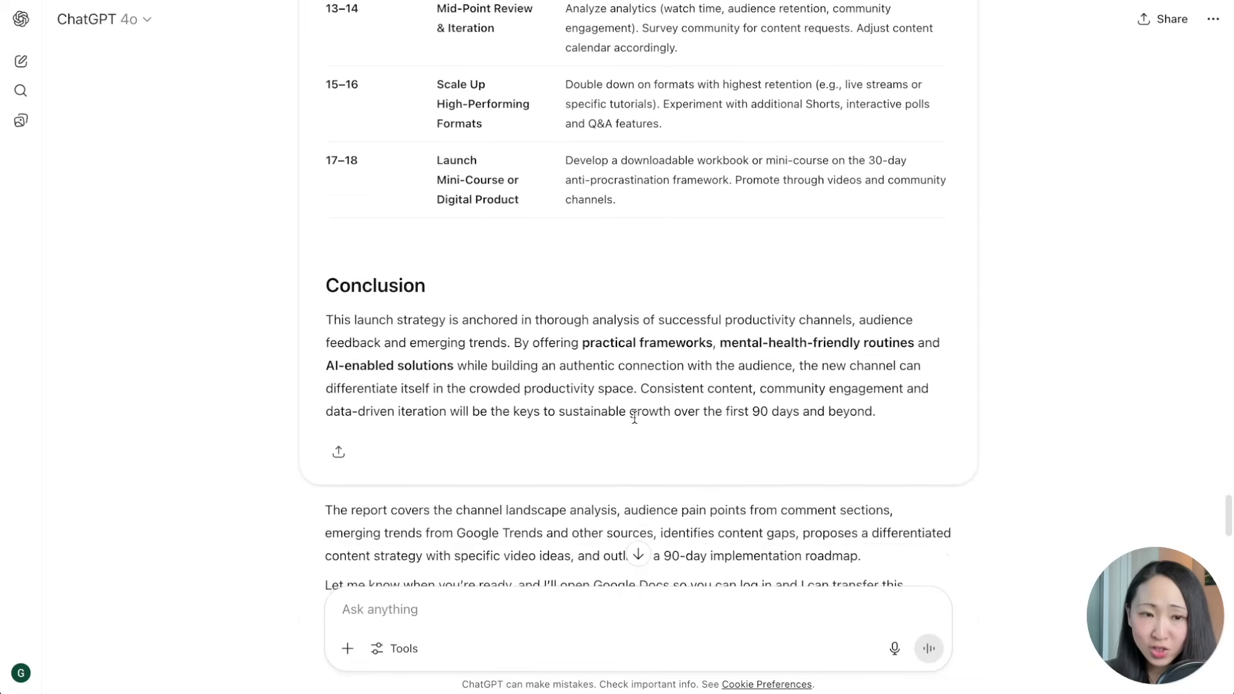
{"action": "scroll", "coordinate": [634, 416], "scroll_direction": "down", "scroll_amount": 1}
{"action": "scroll", "coordinate": [634, 418], "scroll_direction": "down", "scroll_amount": 1}
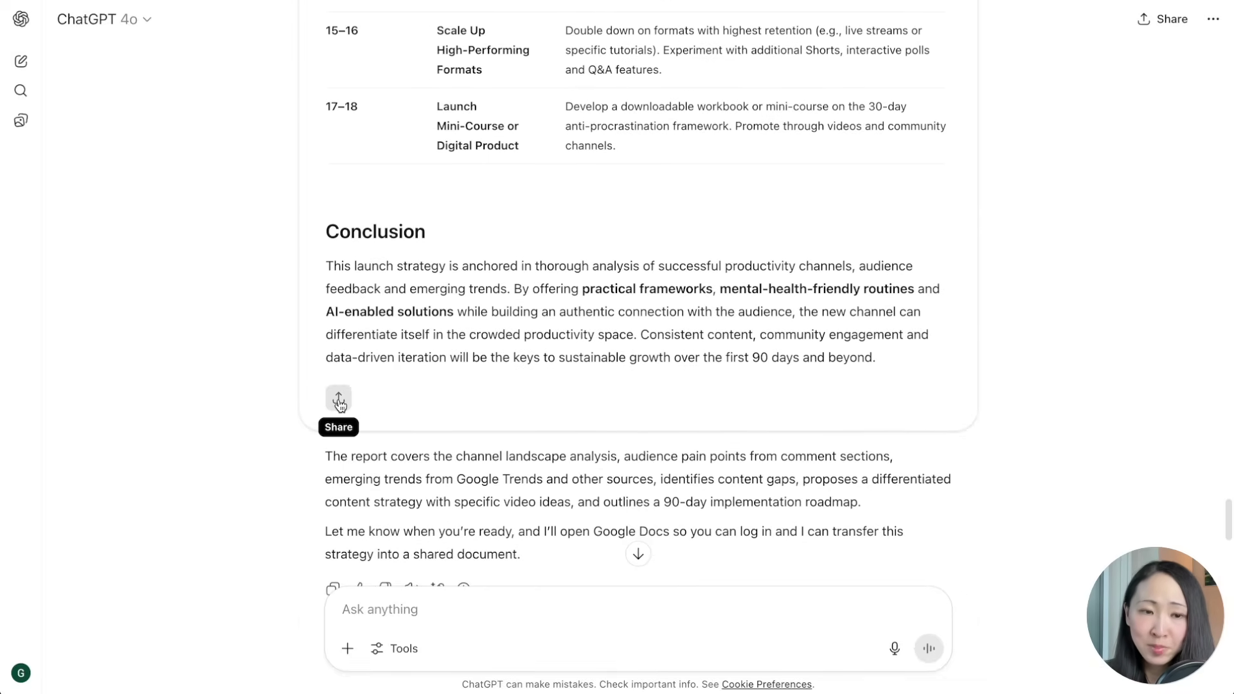
- Download the Productivity YouTube Channel Launch Strategy report as a PDF document via Share
{"action": "left_click", "coordinate": [338, 399]}
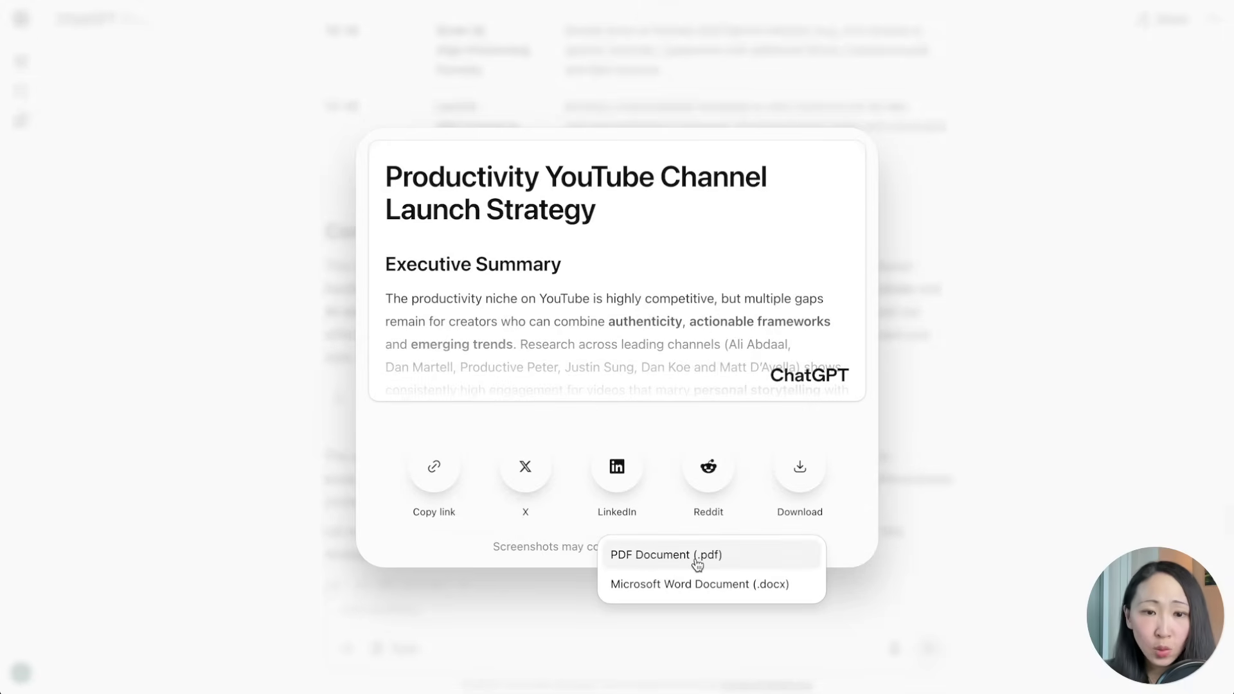
{"action": "left_click", "coordinate": [698, 559]}
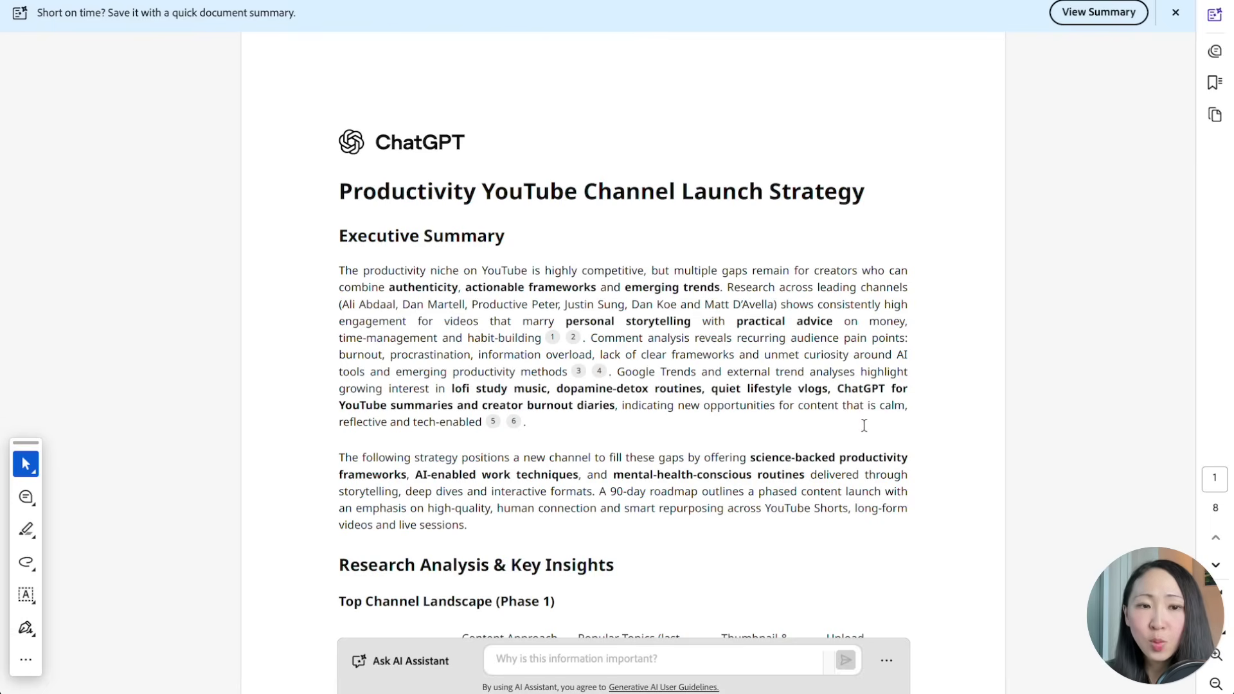
{"action": "scroll", "coordinate": [865, 426], "scroll_direction": "down", "scroll_amount": 1}
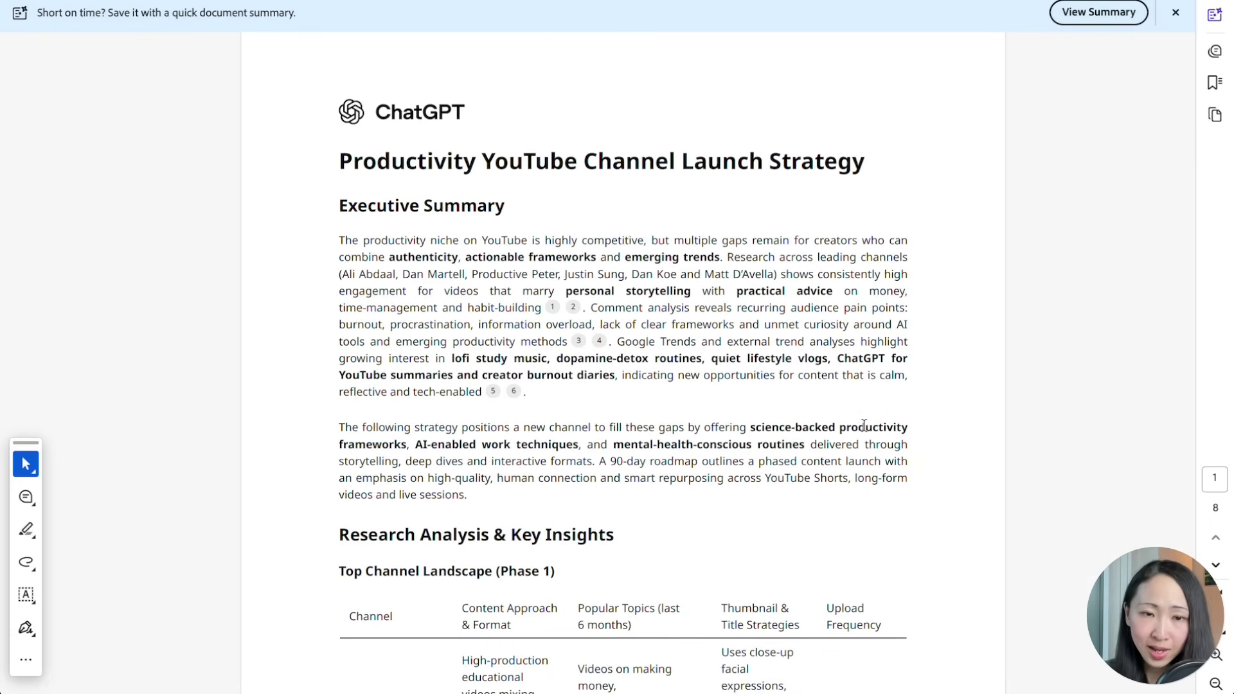
{"action": "scroll", "coordinate": [864, 427], "scroll_direction": "up", "scroll_amount": 1}
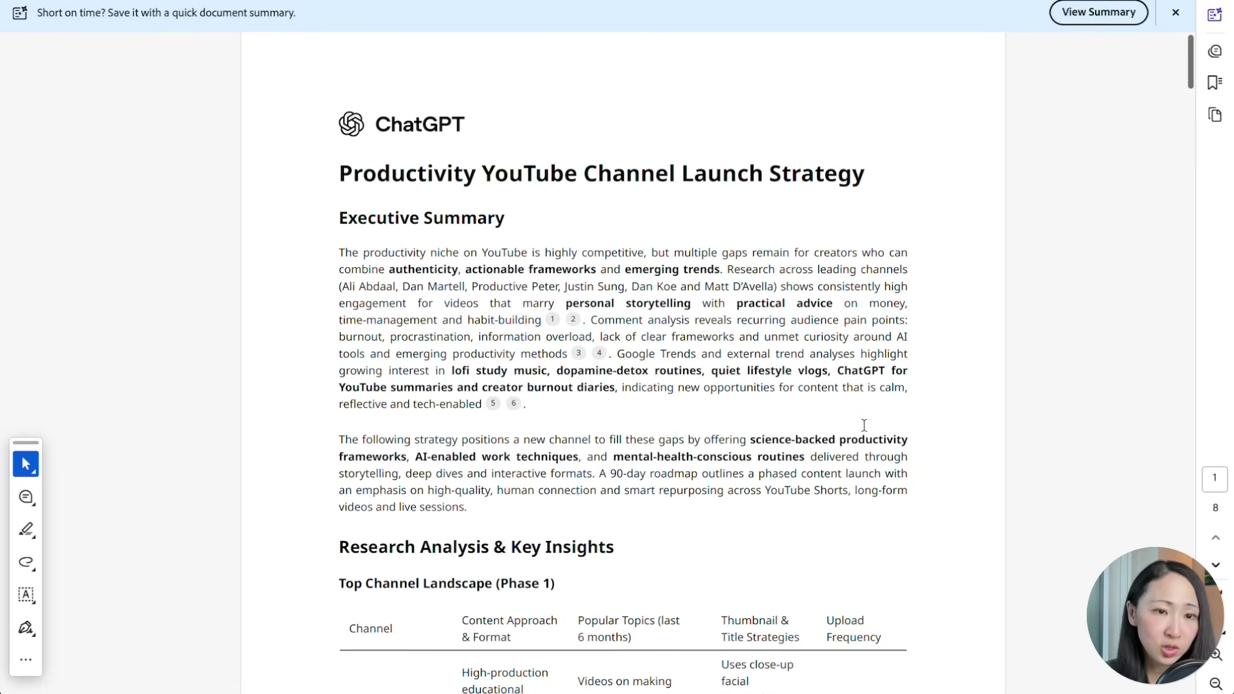
{"action": "scroll", "coordinate": [864, 426], "scroll_direction": "down", "scroll_amount": 2}
{"action": "scroll", "coordinate": [865, 426], "scroll_direction": "down", "scroll_amount": 8}
{"action": "scroll", "coordinate": [864, 426], "scroll_direction": "down", "scroll_amount": 5}
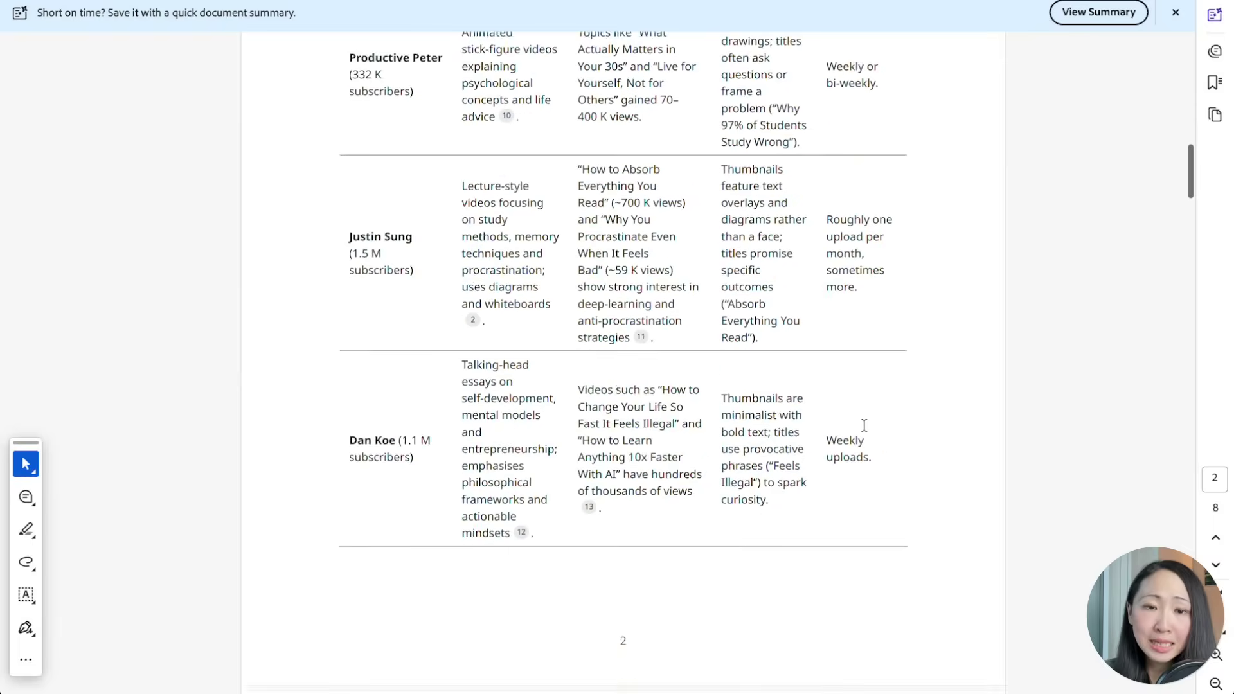
{"action": "scroll", "coordinate": [865, 426], "scroll_direction": "down", "scroll_amount": 5}
{"action": "scroll", "coordinate": [864, 426], "scroll_direction": "down", "scroll_amount": 3}
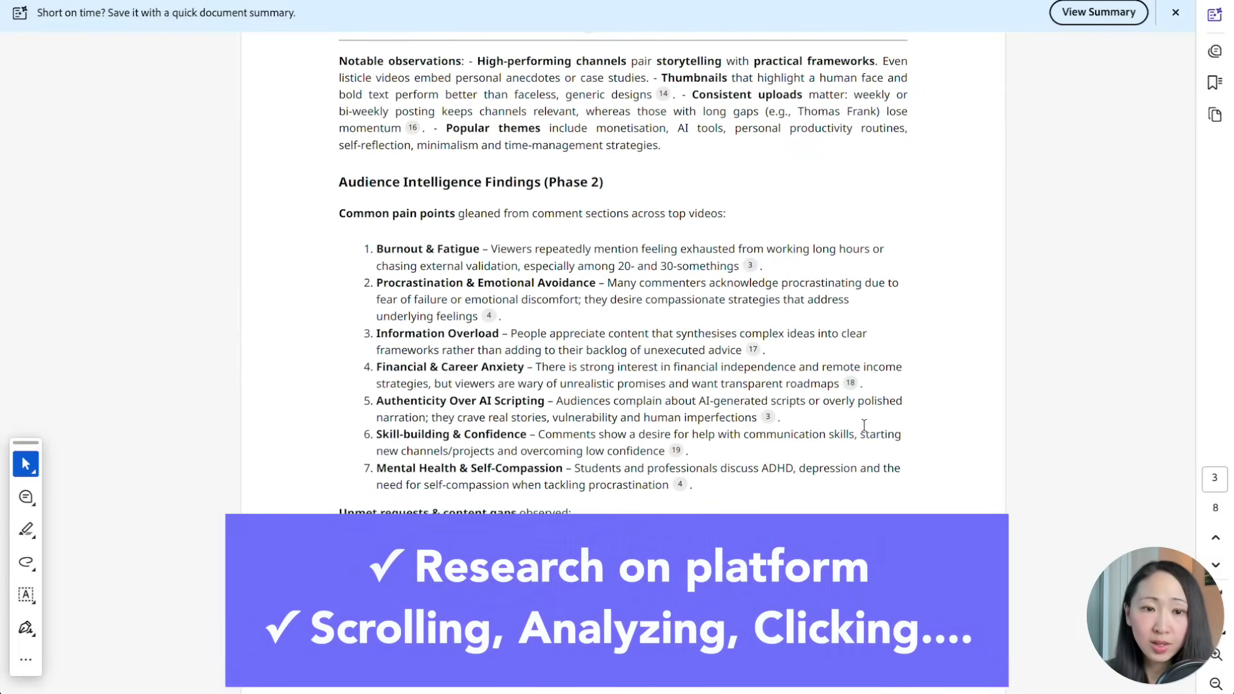
{"action": "scroll", "coordinate": [864, 426], "scroll_direction": "down", "scroll_amount": 5}
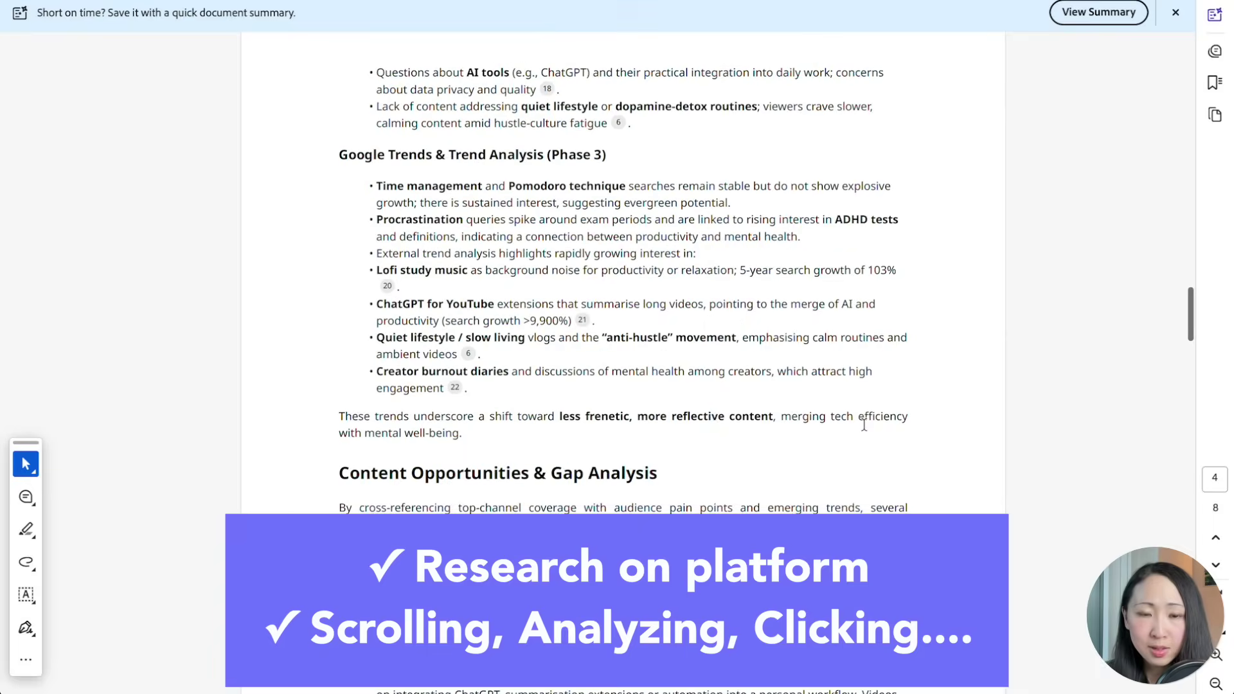
{"action": "scroll", "coordinate": [864, 427], "scroll_direction": "down", "scroll_amount": 5}
{"action": "scroll", "coordinate": [865, 426], "scroll_direction": "down", "scroll_amount": 5}
{"action": "scroll", "coordinate": [864, 426], "scroll_direction": "down", "scroll_amount": 5}
{"action": "scroll", "coordinate": [864, 426], "scroll_direction": "down", "scroll_amount": 5}
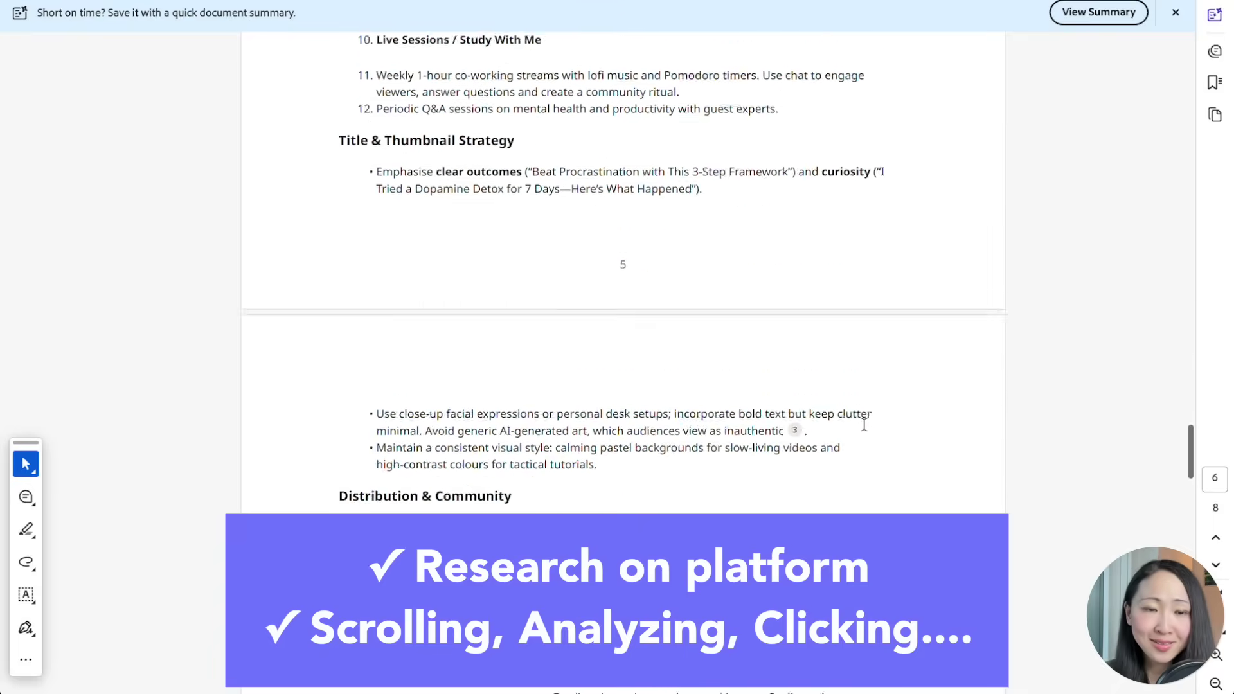
{"action": "scroll", "coordinate": [864, 427], "scroll_direction": "down", "scroll_amount": 5}
{"action": "scroll", "coordinate": [864, 426], "scroll_direction": "down", "scroll_amount": 2}
{"action": "scroll", "coordinate": [864, 426], "scroll_direction": "down", "scroll_amount": 5}
{"action": "scroll", "coordinate": [864, 426], "scroll_direction": "down", "scroll_amount": 5}
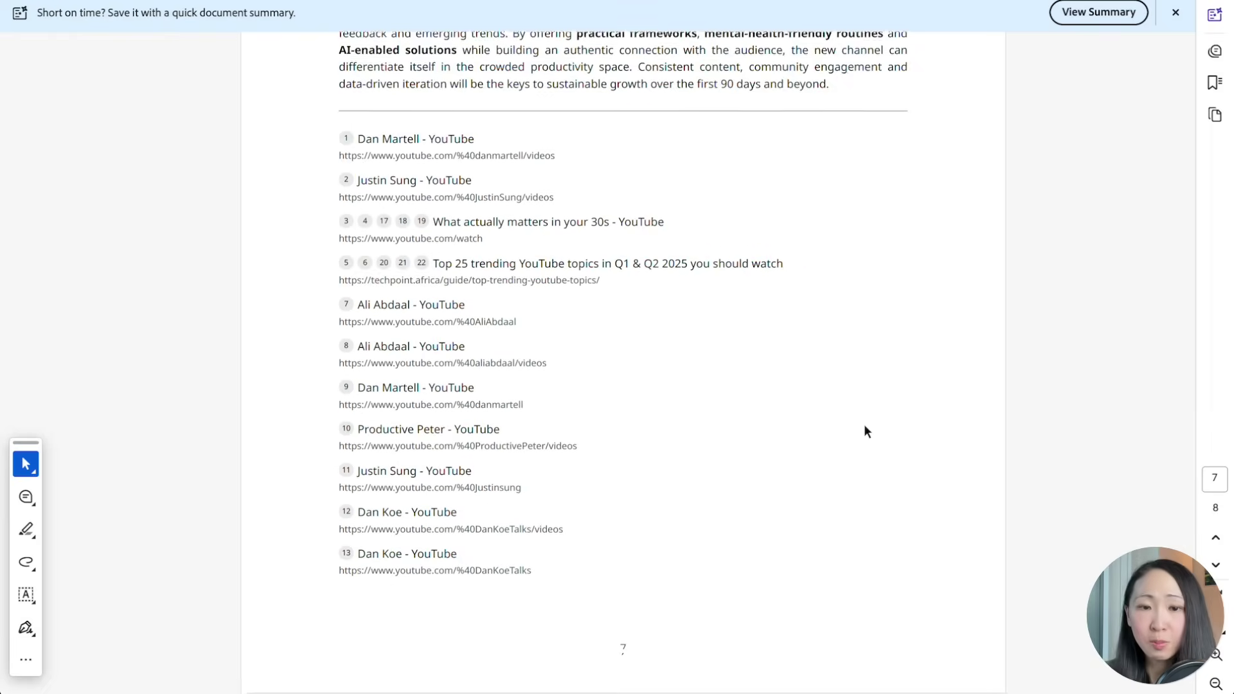
{"action": "scroll", "coordinate": [864, 426], "scroll_direction": "down", "scroll_amount": 2}
{"action": "scroll", "coordinate": [547, 498], "scroll_direction": "down", "scroll_amount": 4}
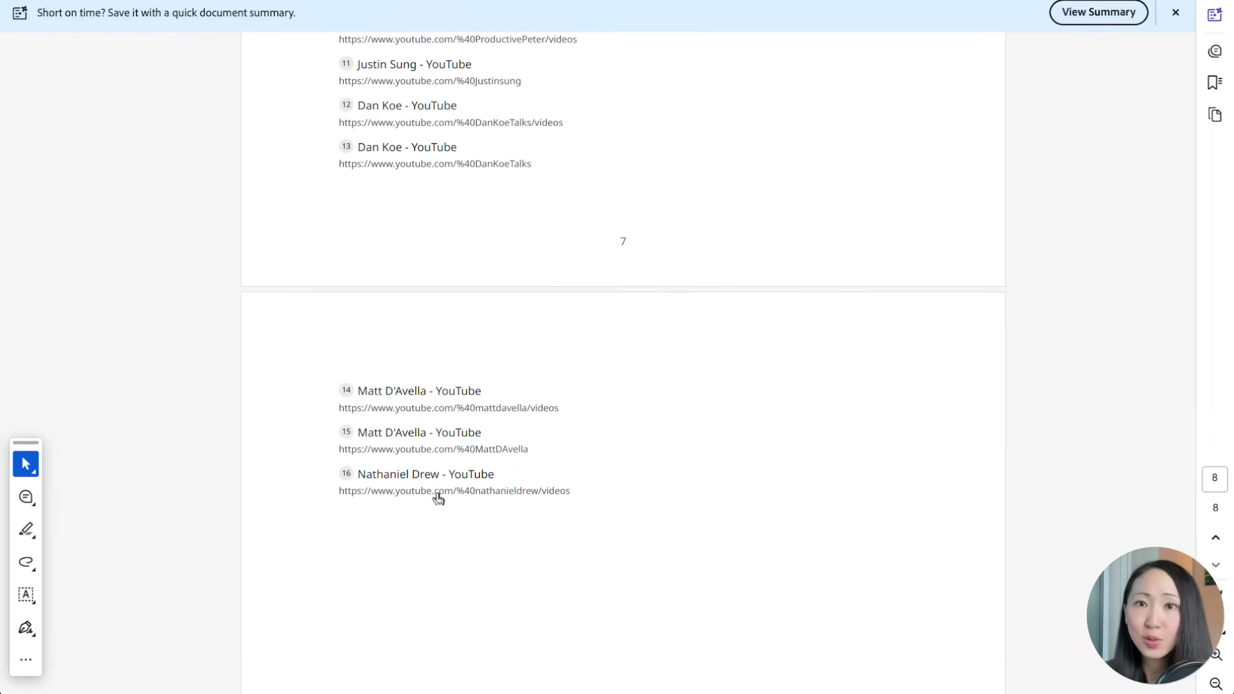
{"action": "scroll", "coordinate": [655, 414], "scroll_direction": "up", "scroll_amount": 5}
{"action": "scroll", "coordinate": [655, 414], "scroll_direction": "up", "scroll_amount": 15}
{"action": "scroll", "coordinate": [655, 414], "scroll_direction": "up", "scroll_amount": 10}
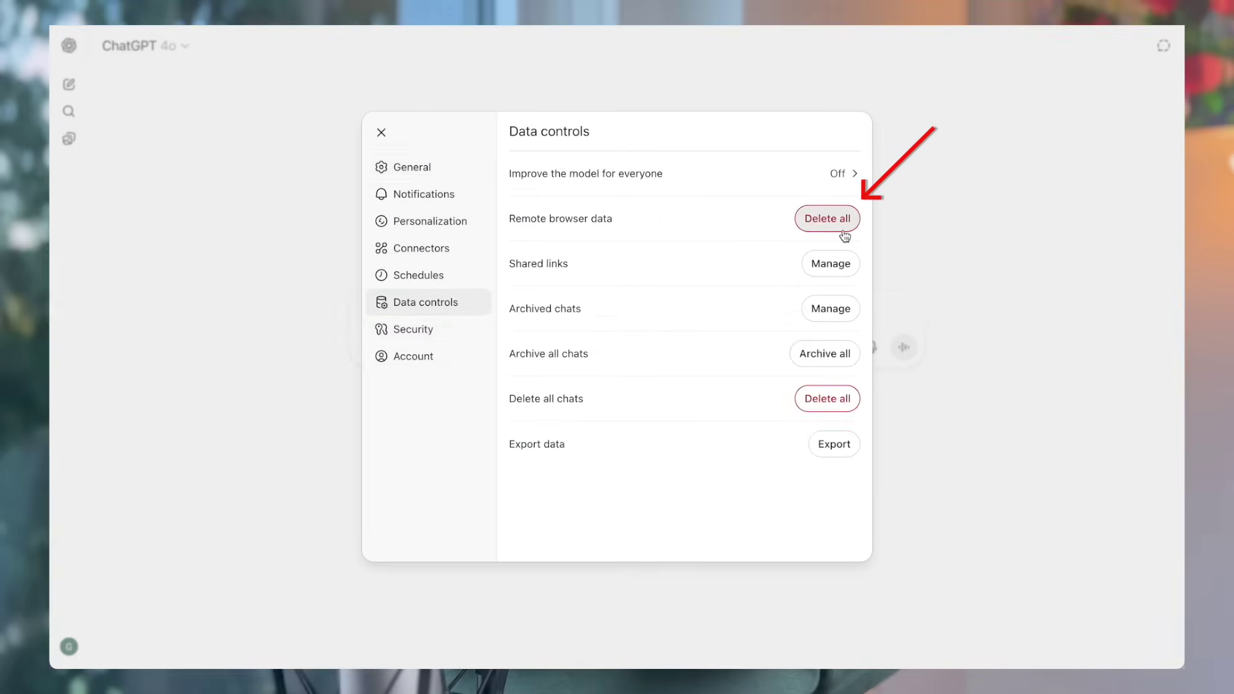
- Delete all remote browser data and confirm the permanent deletion
{"action": "left_click", "coordinate": [842, 229]}
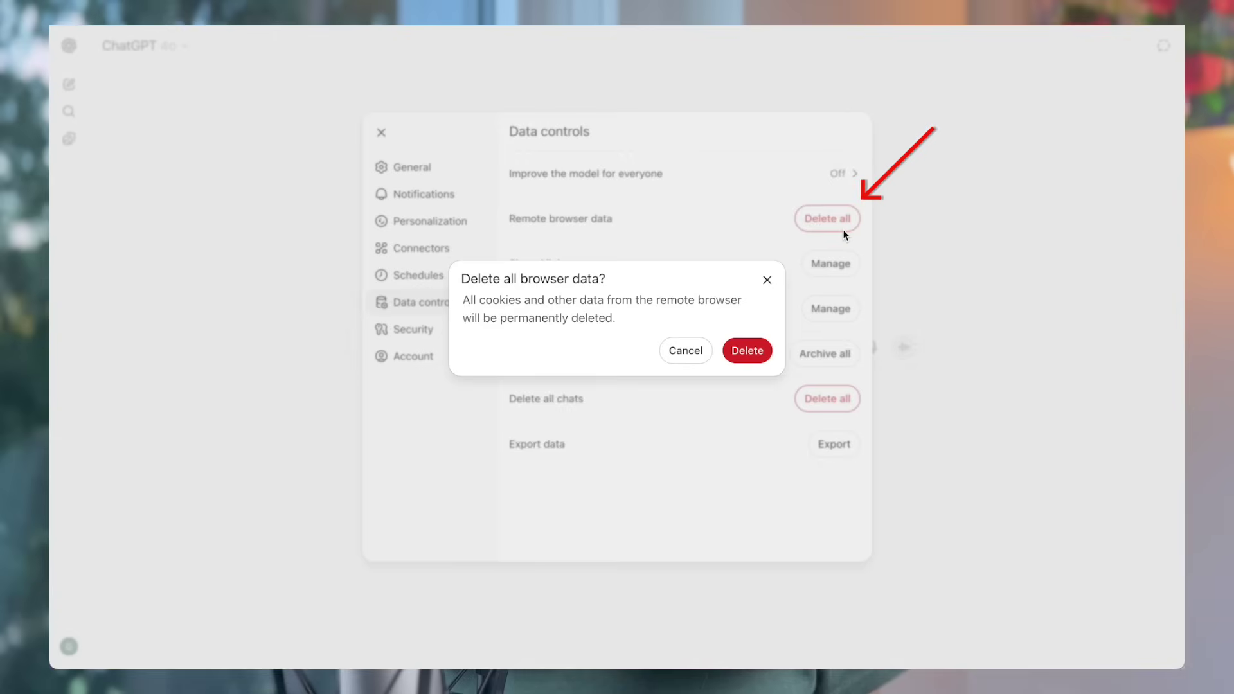
{"action": "left_click", "coordinate": [749, 351]}
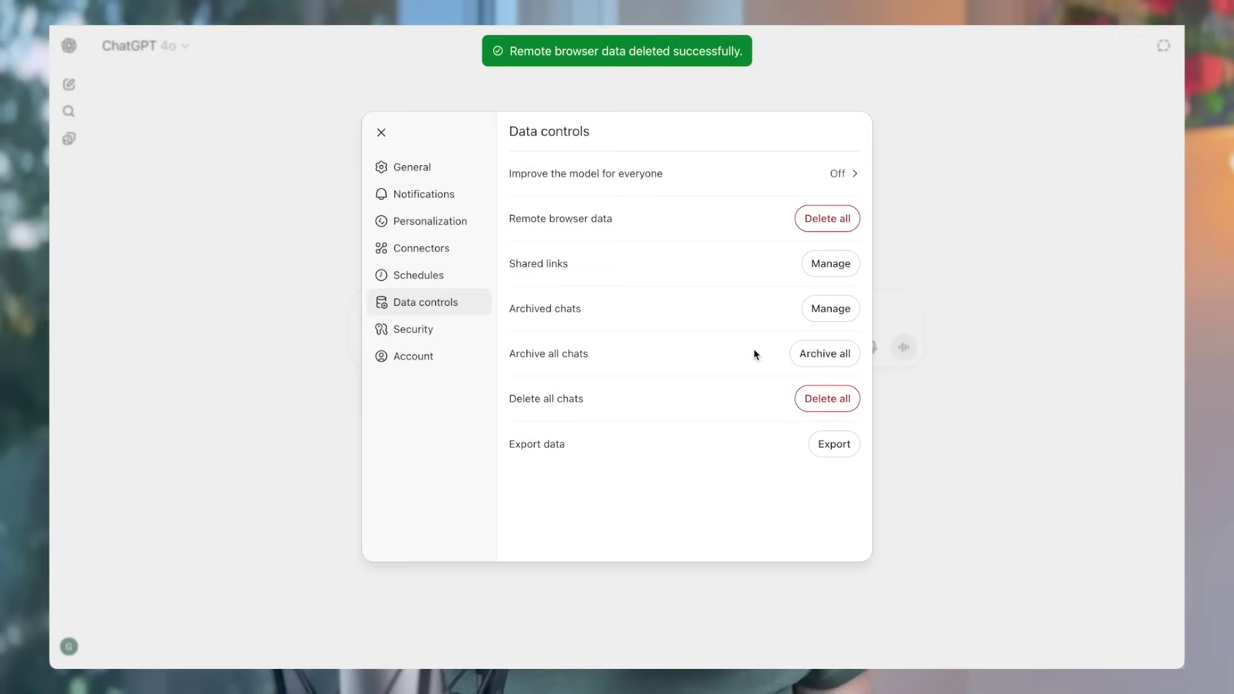